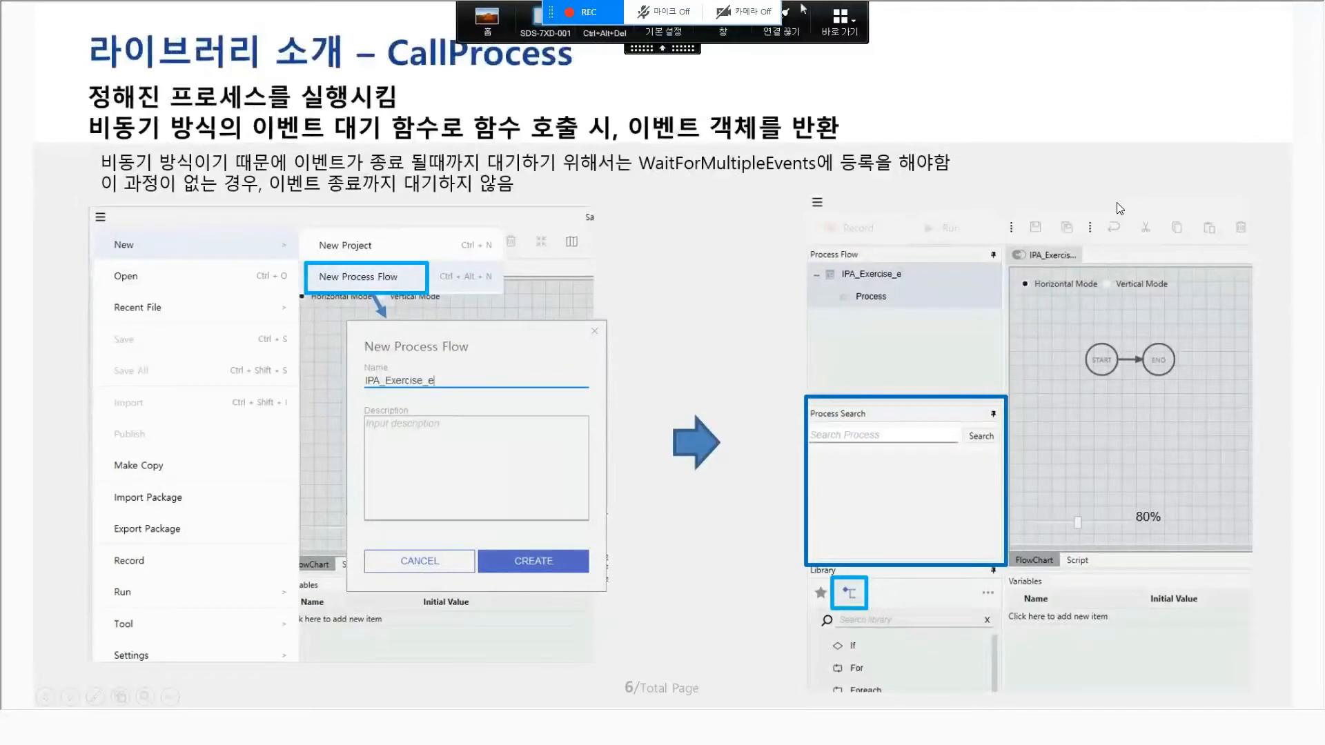
Exit the slide show and page from the CallProcess slide through WaitEmail to the WakeUp library slide.
{"action": "key", "text": "Right"}
{"action": "key", "text": "Escape"}
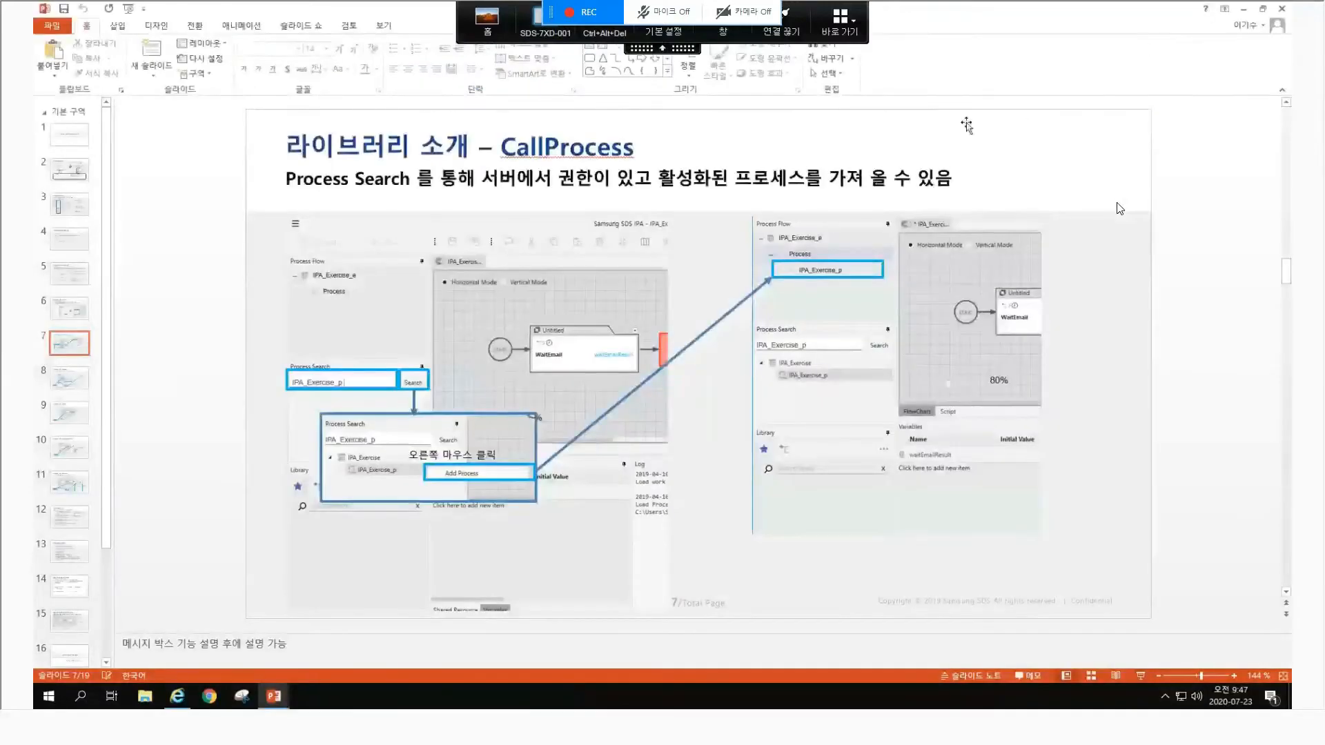
{"action": "left_click", "coordinate": [262, 698]}
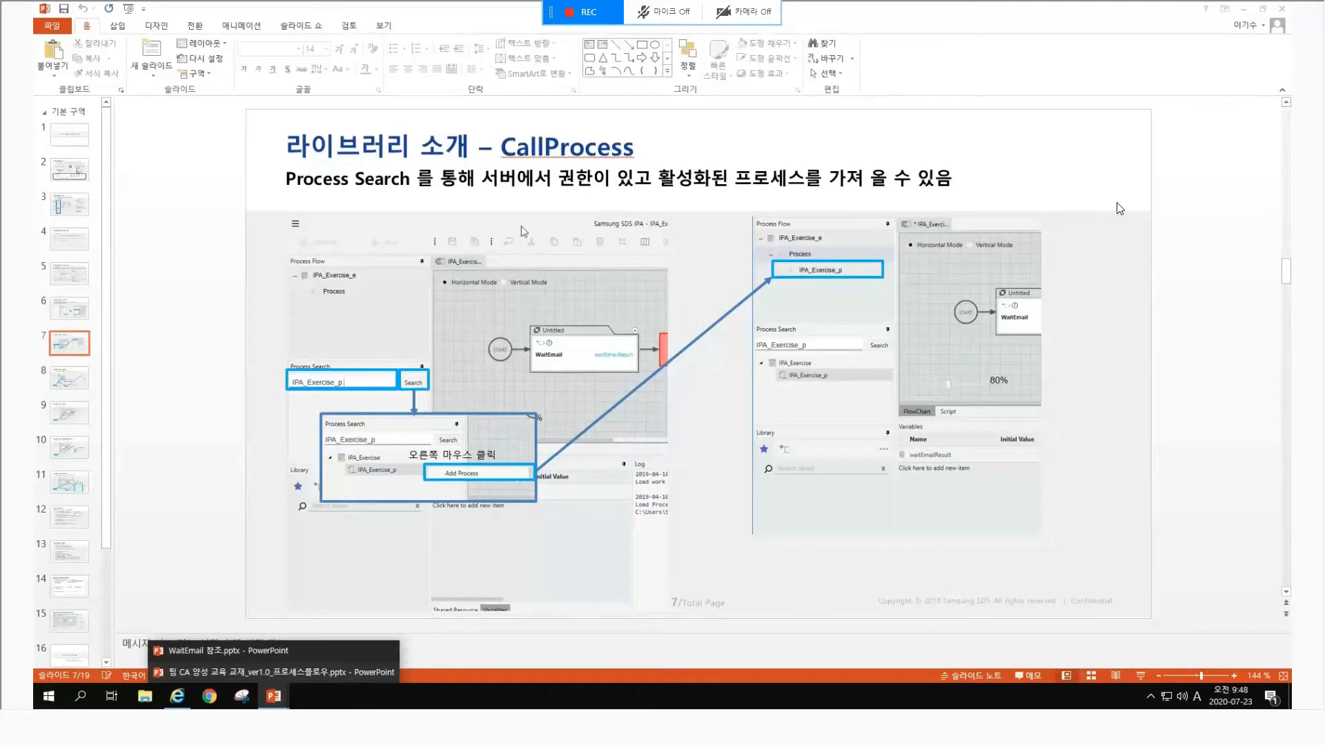
{"action": "scroll", "coordinate": [351, 571], "scroll_direction": "down", "scroll_amount": 2}
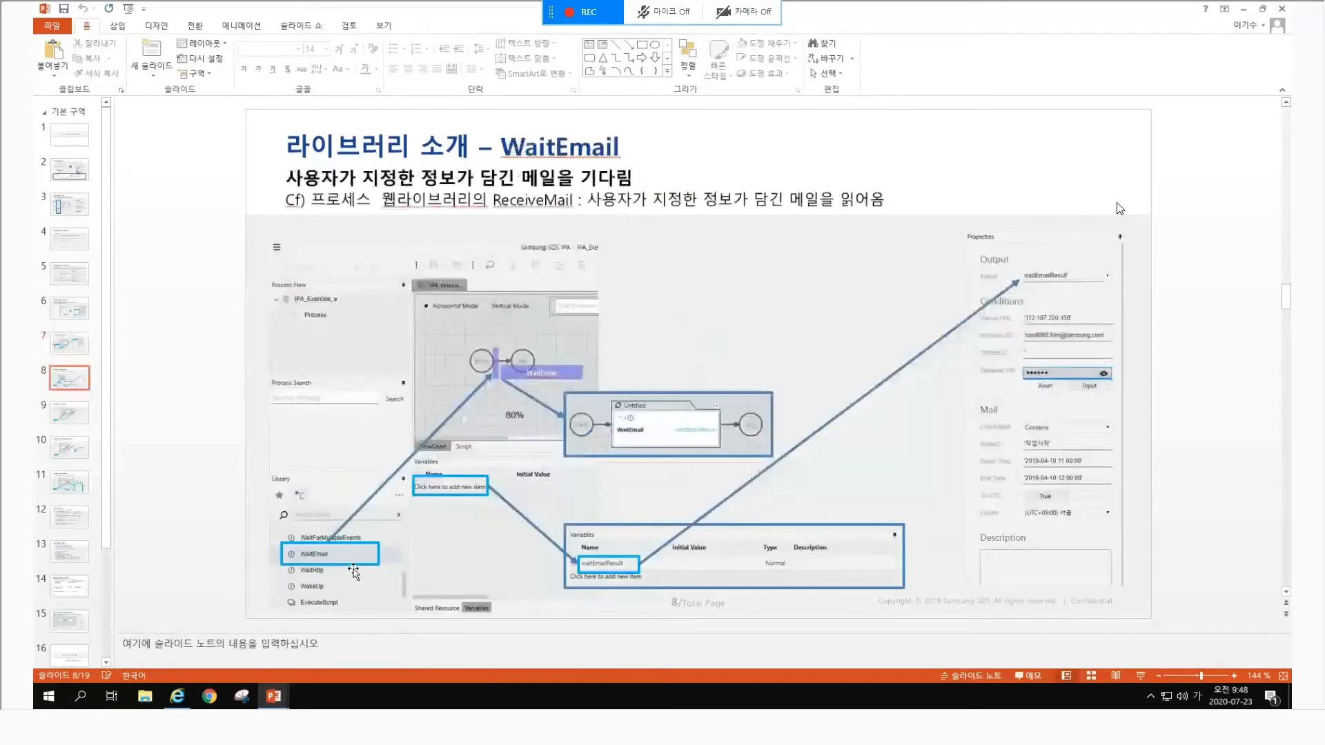
{"action": "scroll", "coordinate": [353, 571], "scroll_direction": "down", "scroll_amount": 1}
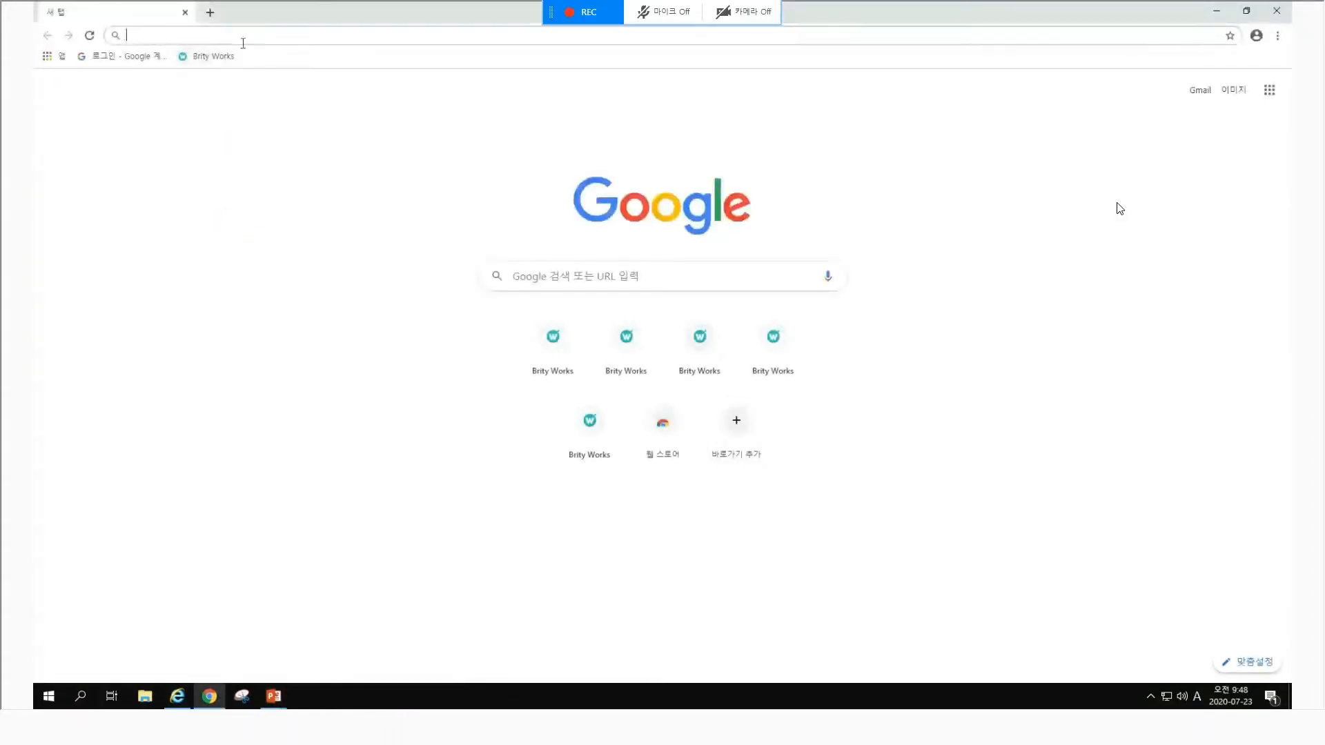
Switch to Chrome, open the bookmarked Brity Works Admin Portal and log in with the account password.
{"action": "left_click", "coordinate": [229, 58]}
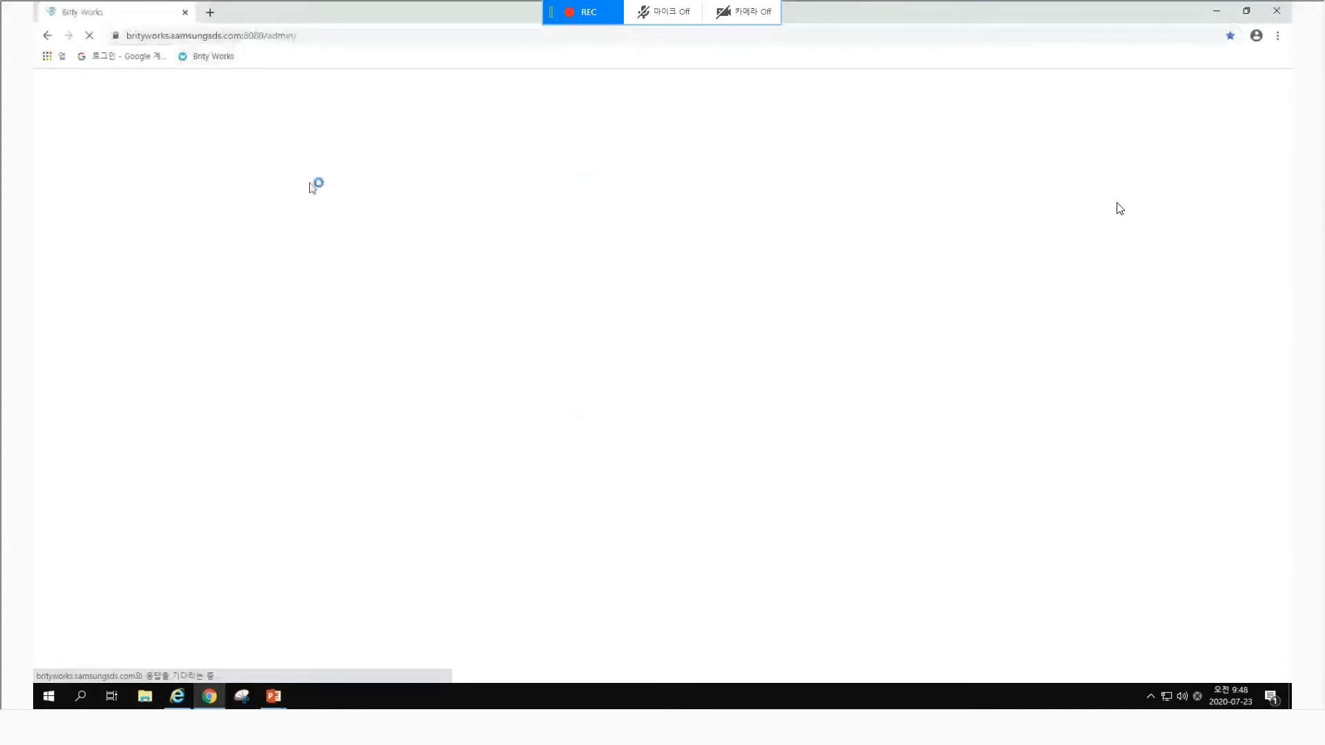
{"action": "left_click", "coordinate": [591, 274]}
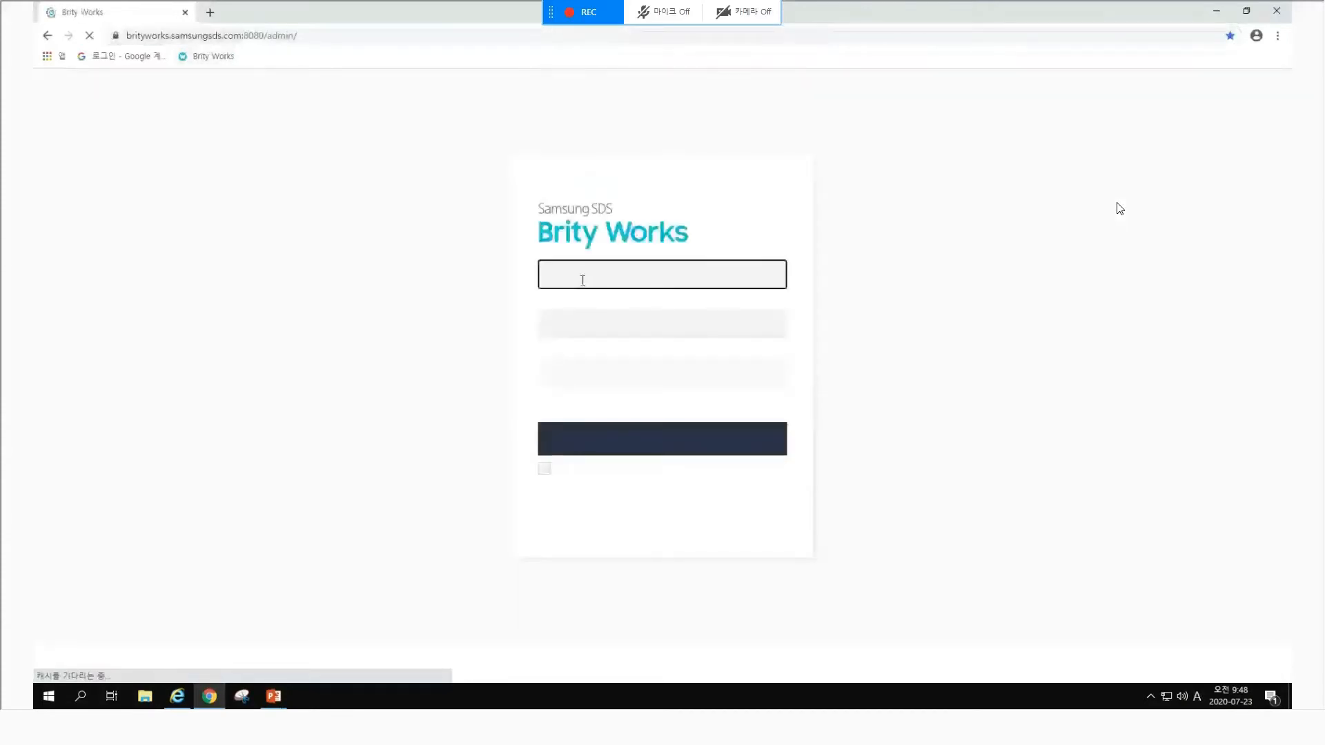
{"action": "left_click", "coordinate": [577, 324]}
{"action": "type", "text": "****"}
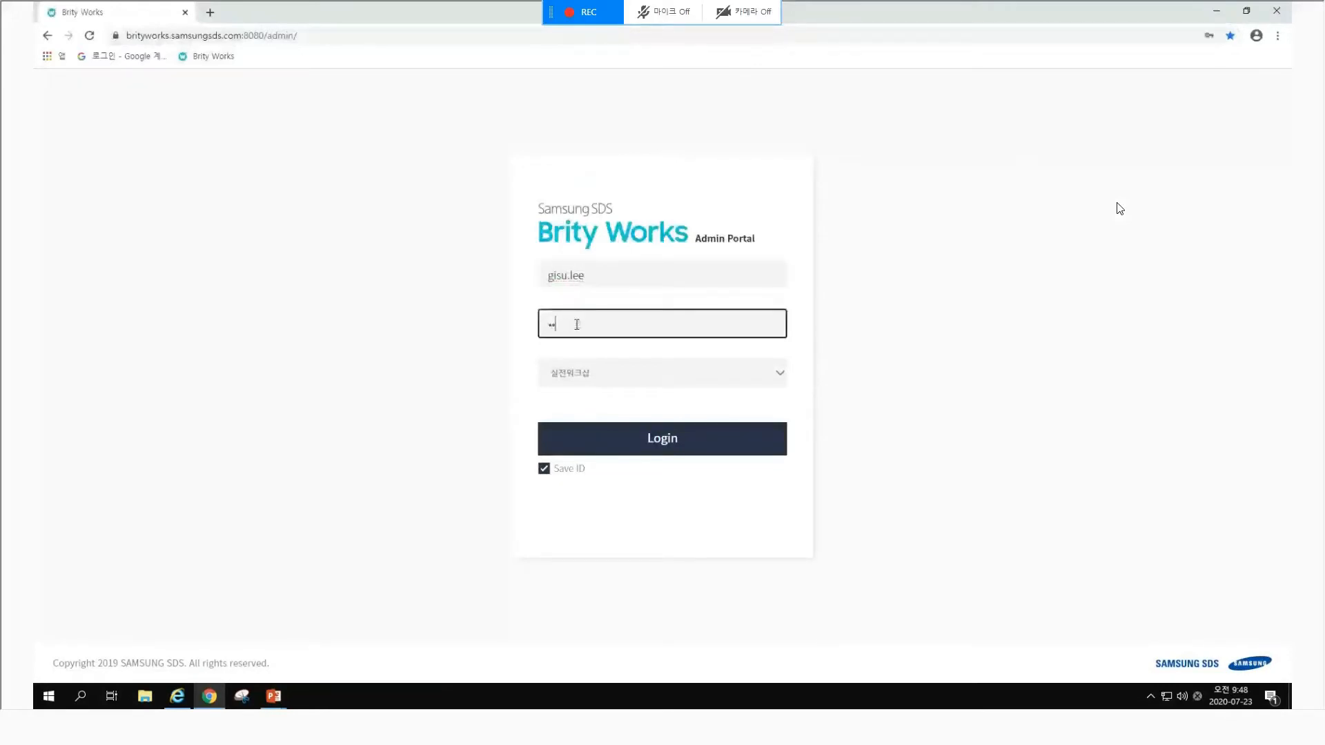
{"action": "type", "text": "******"}
{"action": "left_click", "coordinate": [624, 441]}
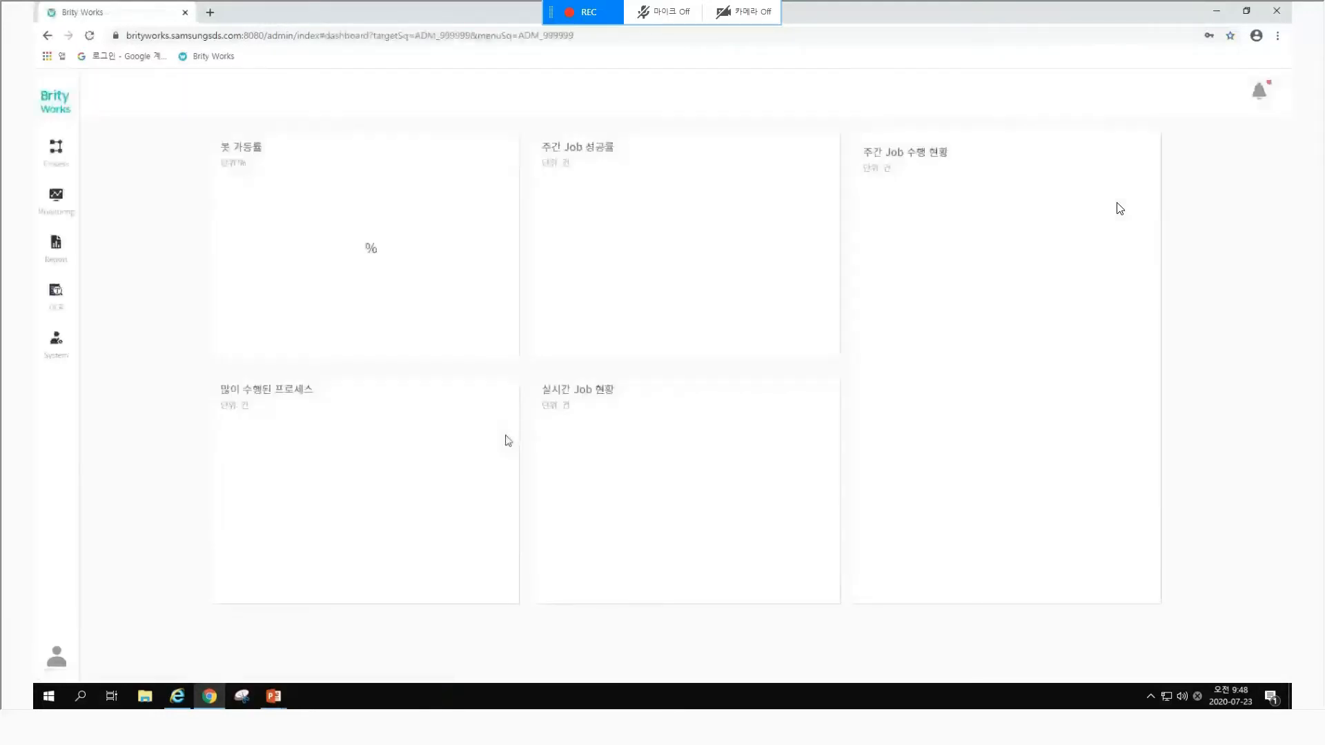
Open the portal's process flow list and drill into Snd_Mail_Process of the kw_RcvMail flow down to its Snd_Mail_Task flowchart.
{"action": "left_click", "coordinate": [55, 157]}
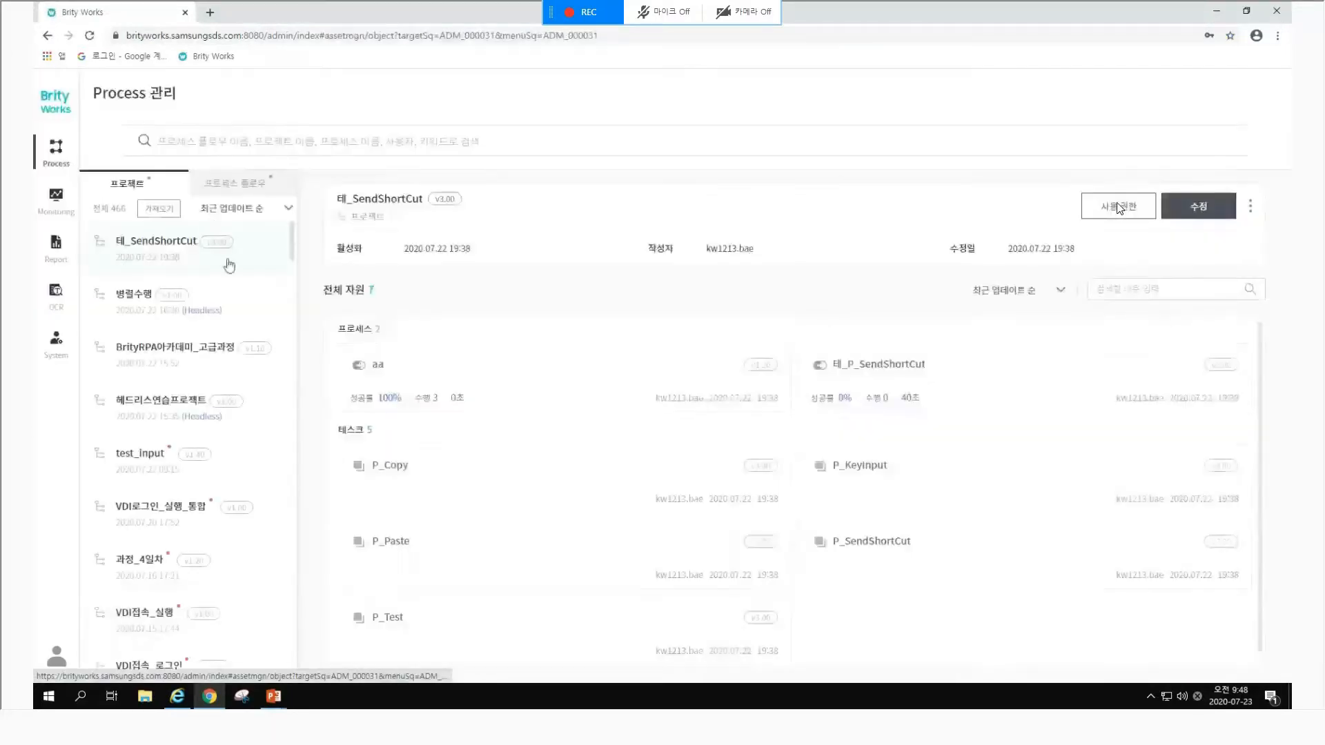
{"action": "left_click", "coordinate": [230, 188]}
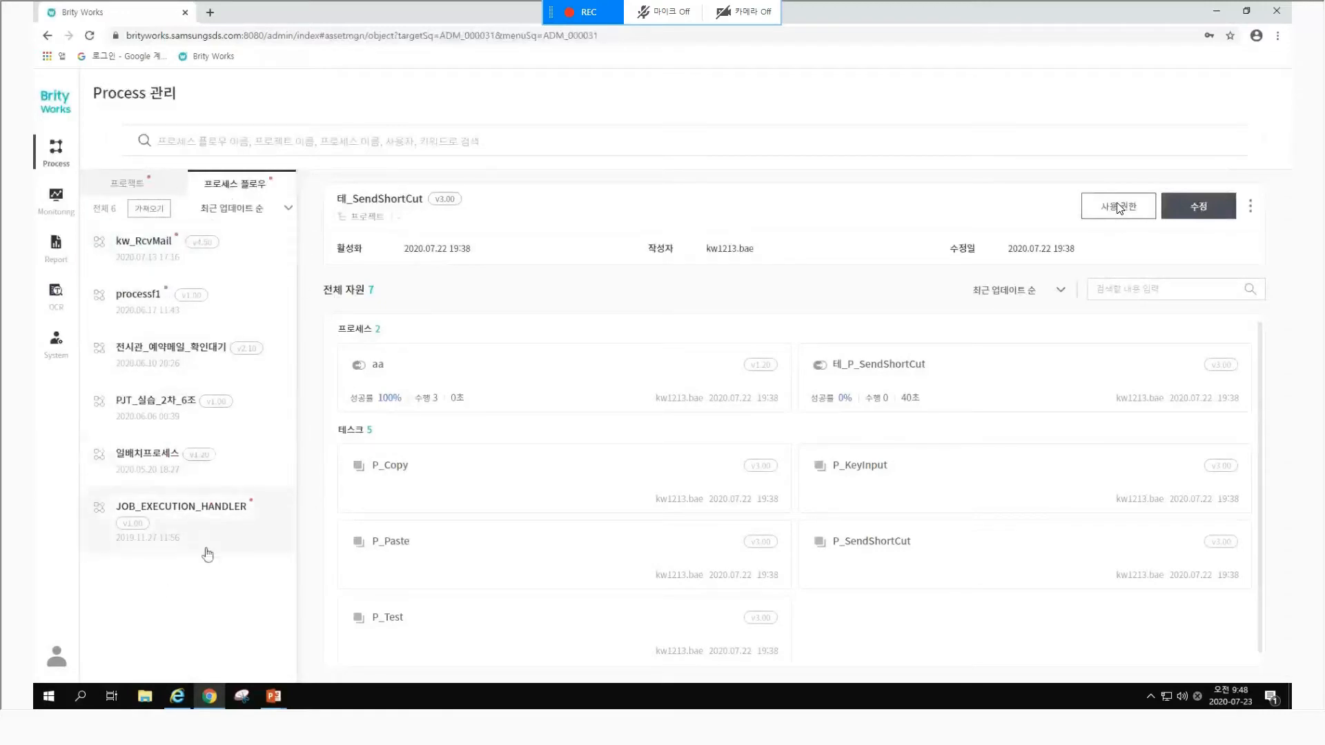
{"action": "left_click", "coordinate": [143, 241]}
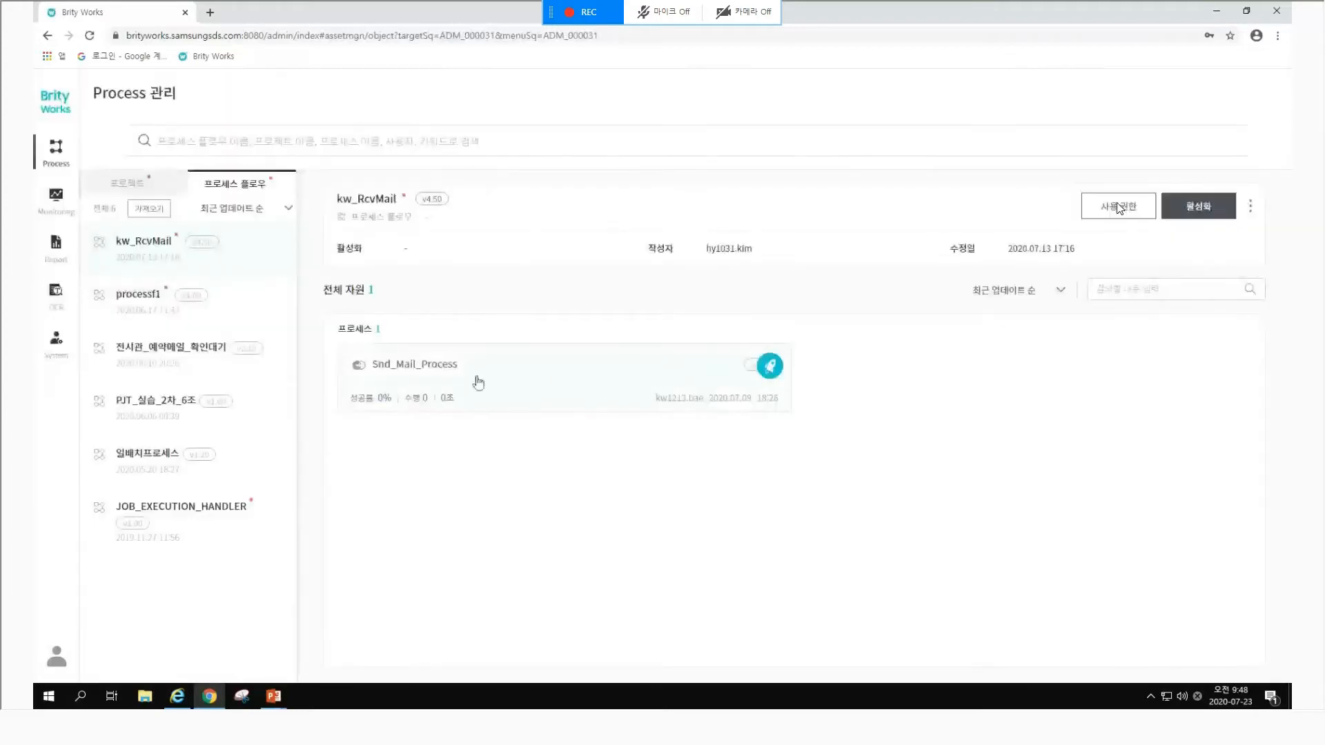
{"action": "left_click", "coordinate": [443, 377]}
{"action": "left_click", "coordinate": [504, 408]}
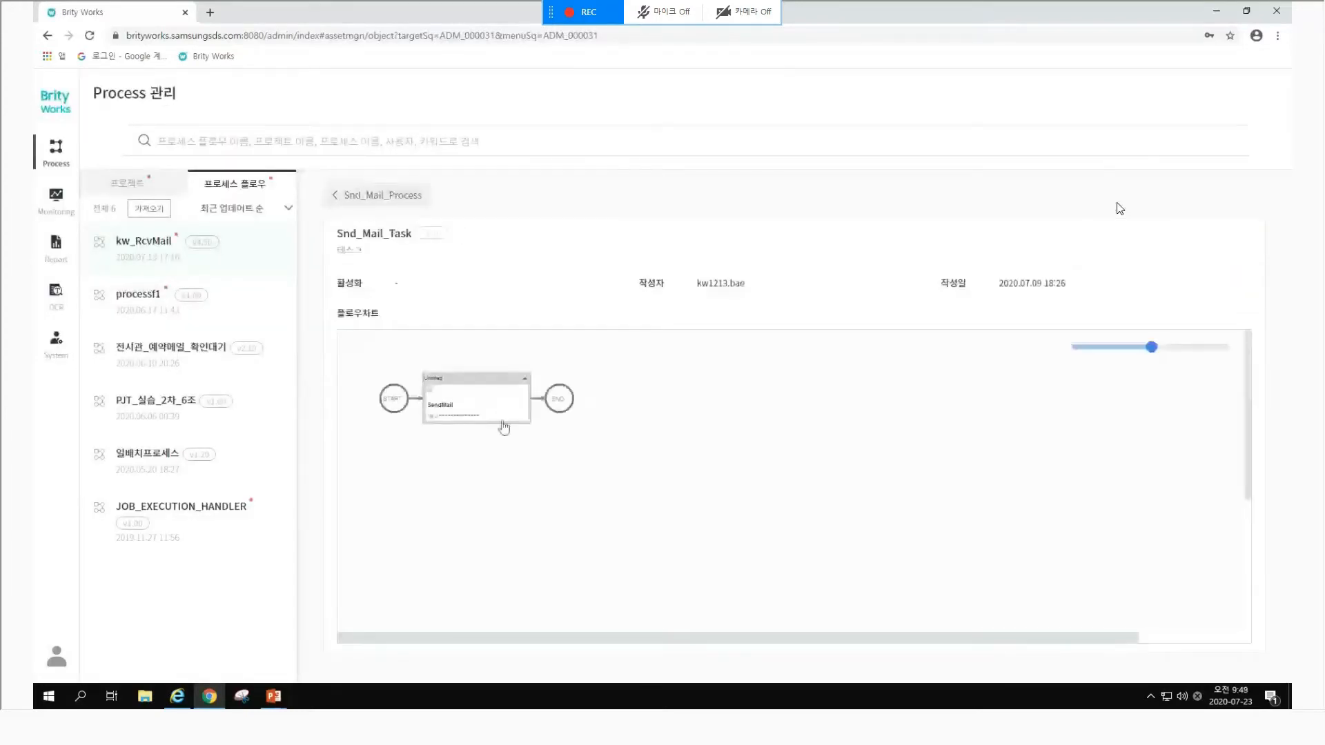
Examine the processf1 flow and the flowchart of 전시관예약_PIMS_등록 in the 전시관_예약메일_확인대기 flow.
{"action": "left_click", "coordinate": [134, 304]}
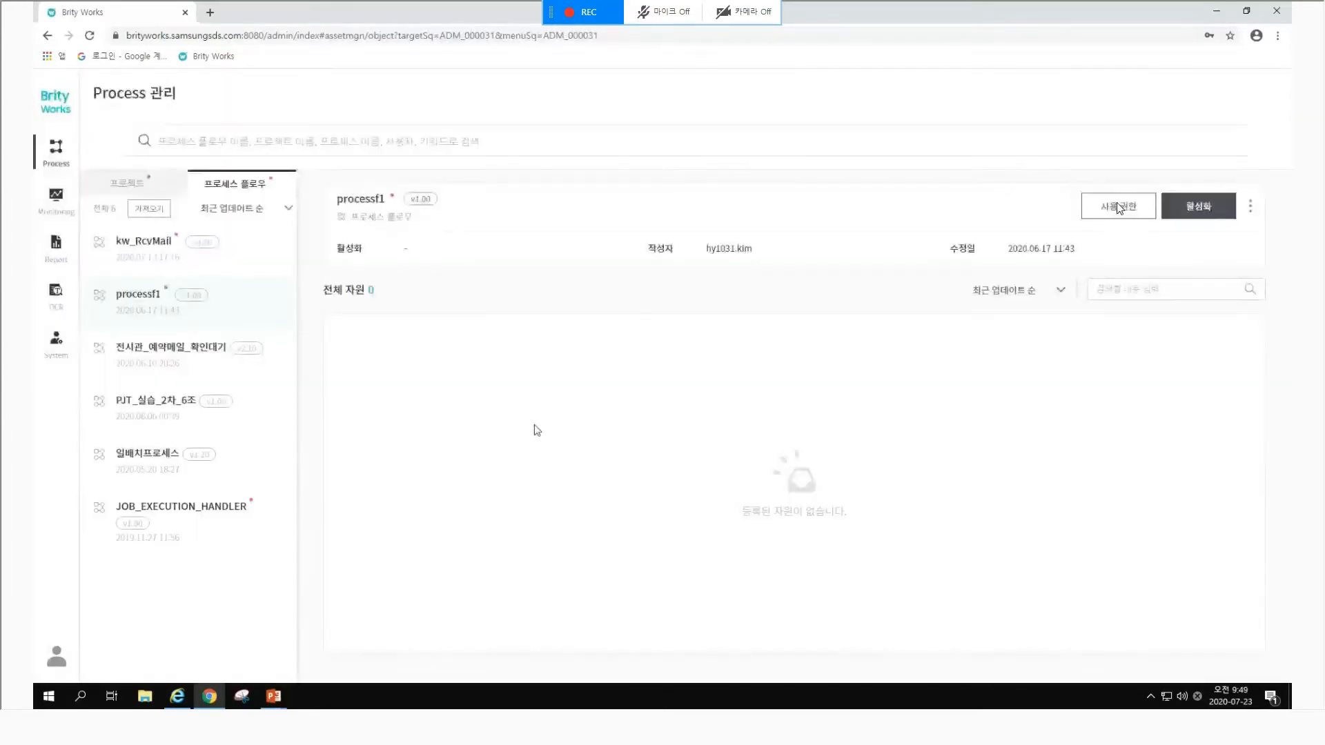
{"action": "left_click", "coordinate": [173, 352]}
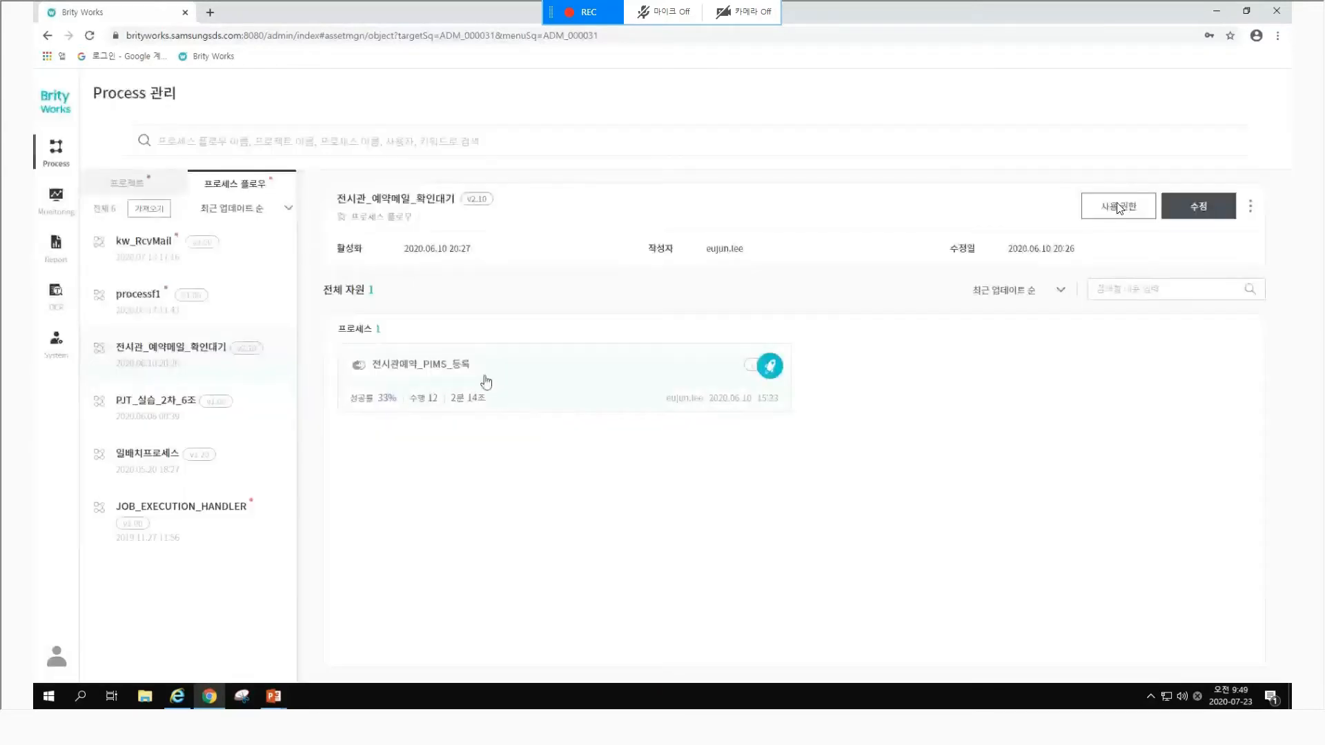
{"action": "left_click", "coordinate": [488, 378]}
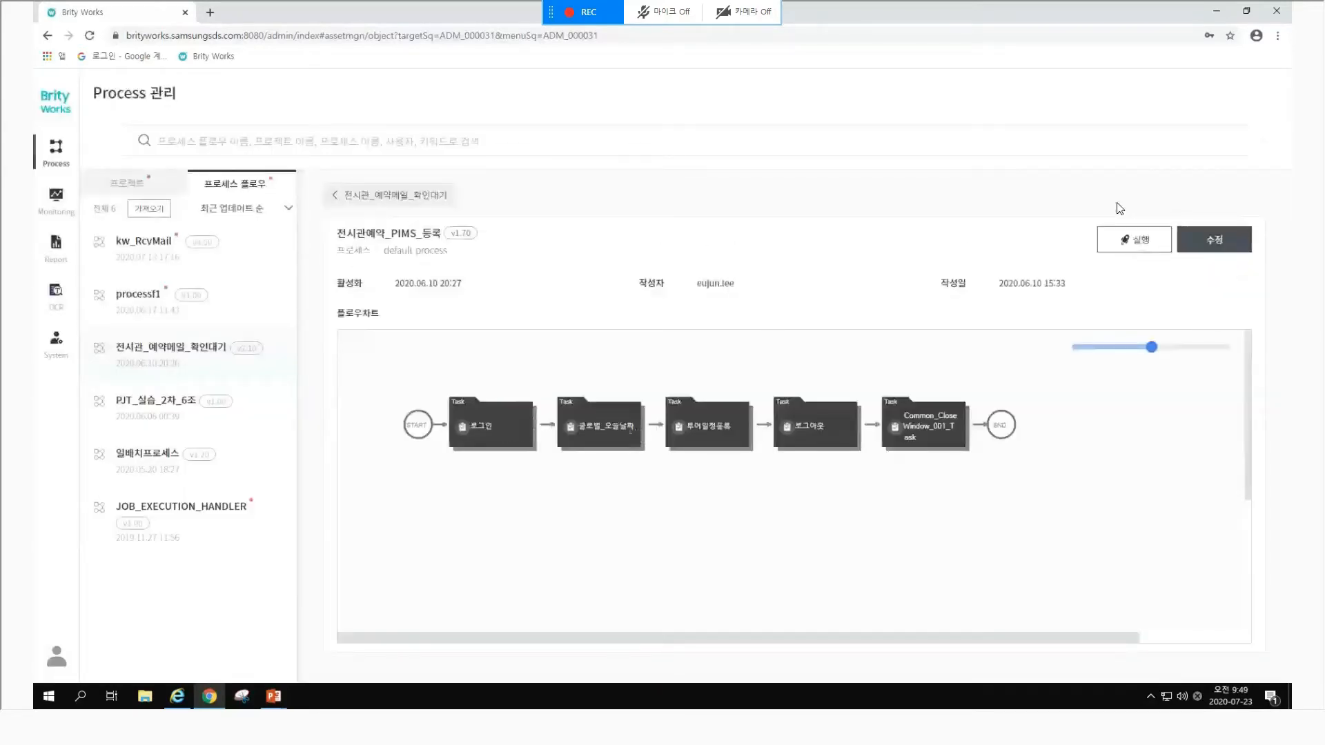
Examine the process flowchart in the PJT_실습_2차_6조 flow and the shared resources of JOB_EXECUTION_HANDLER.
{"action": "left_click", "coordinate": [155, 401]}
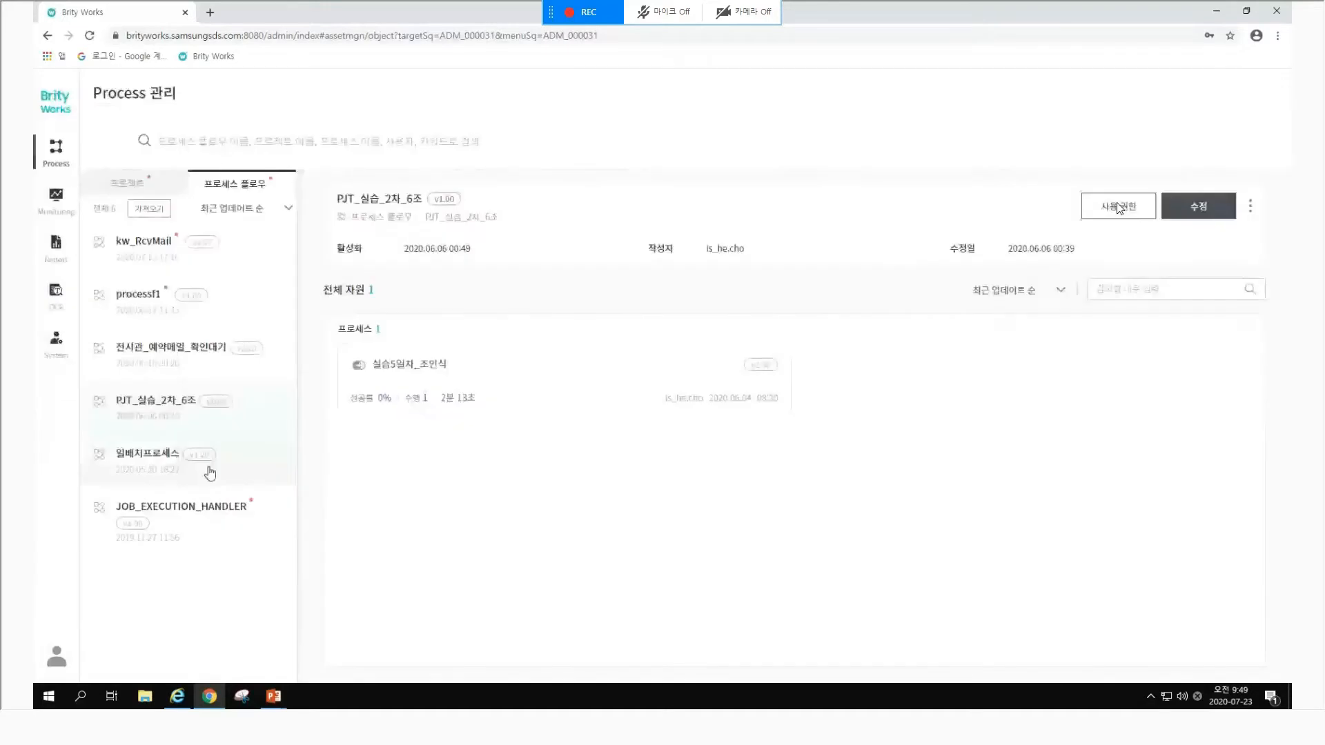
{"action": "left_click", "coordinate": [463, 369]}
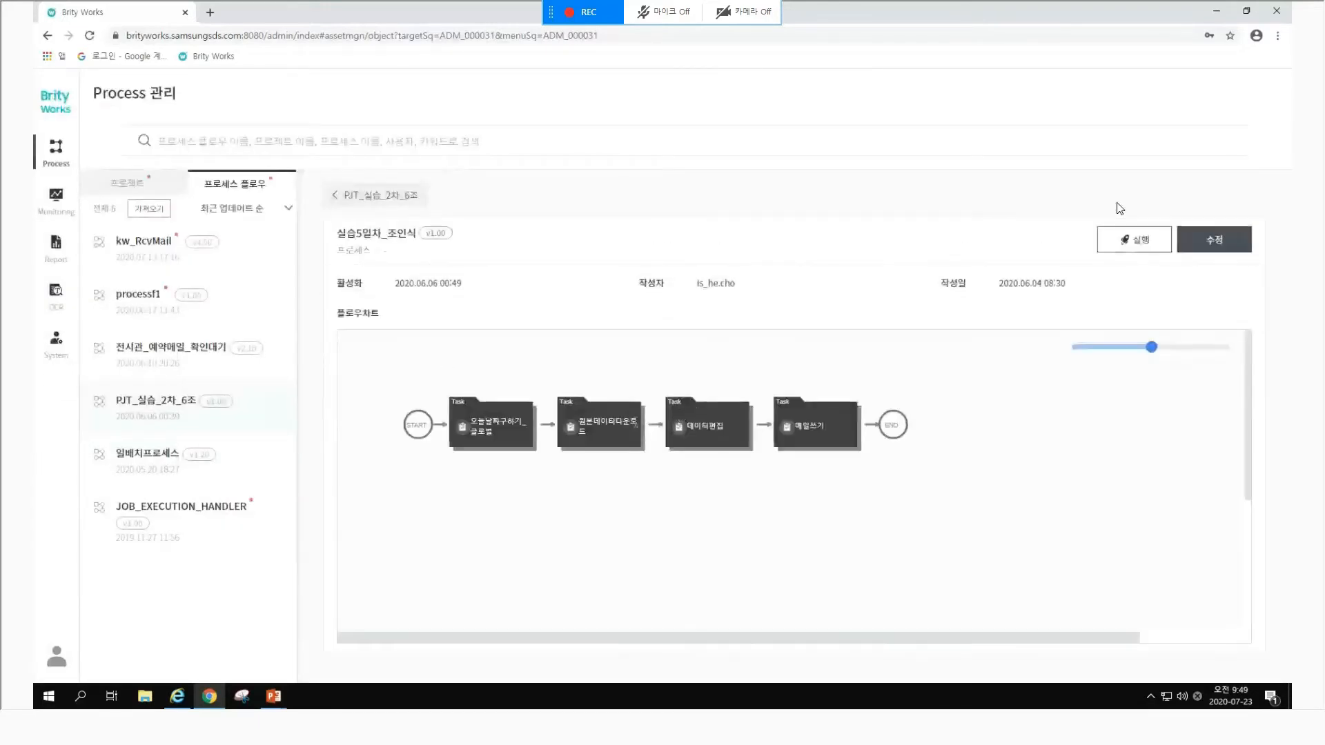
{"action": "left_click", "coordinate": [171, 525]}
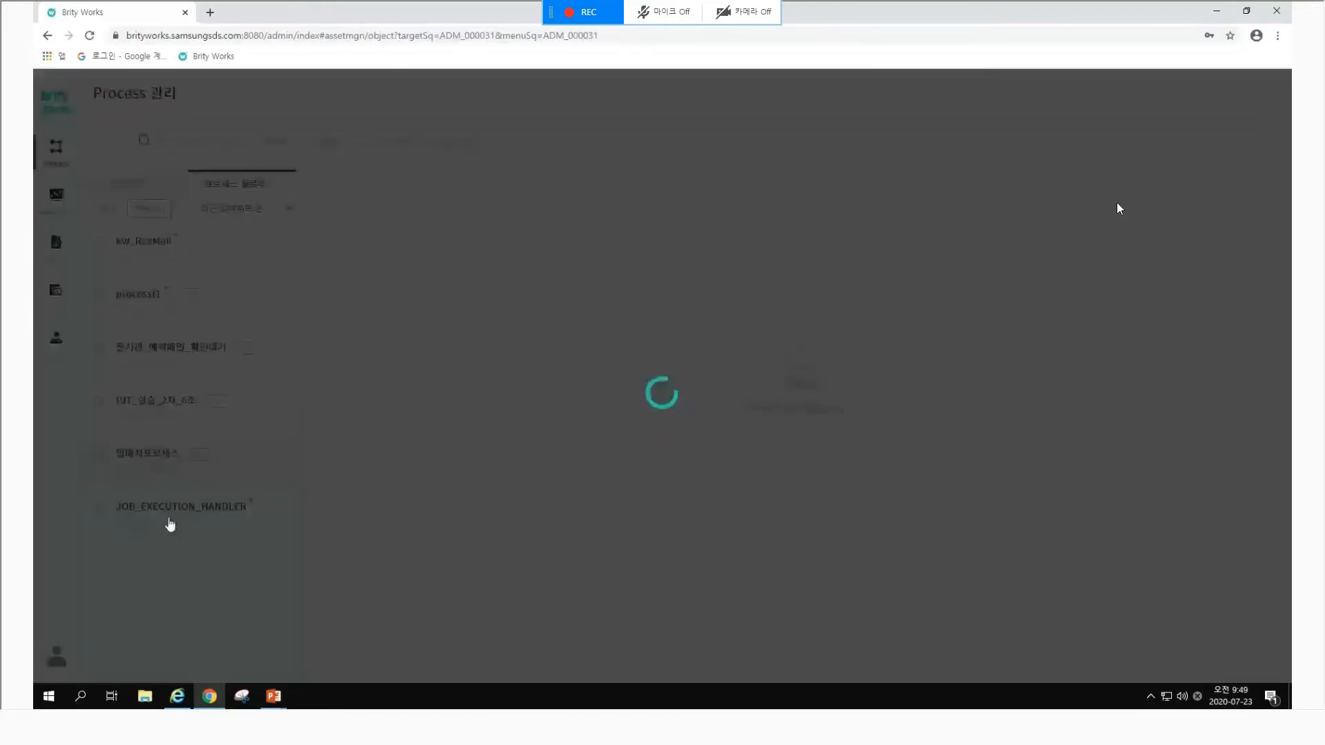
{"action": "double_click", "coordinate": [175, 521]}
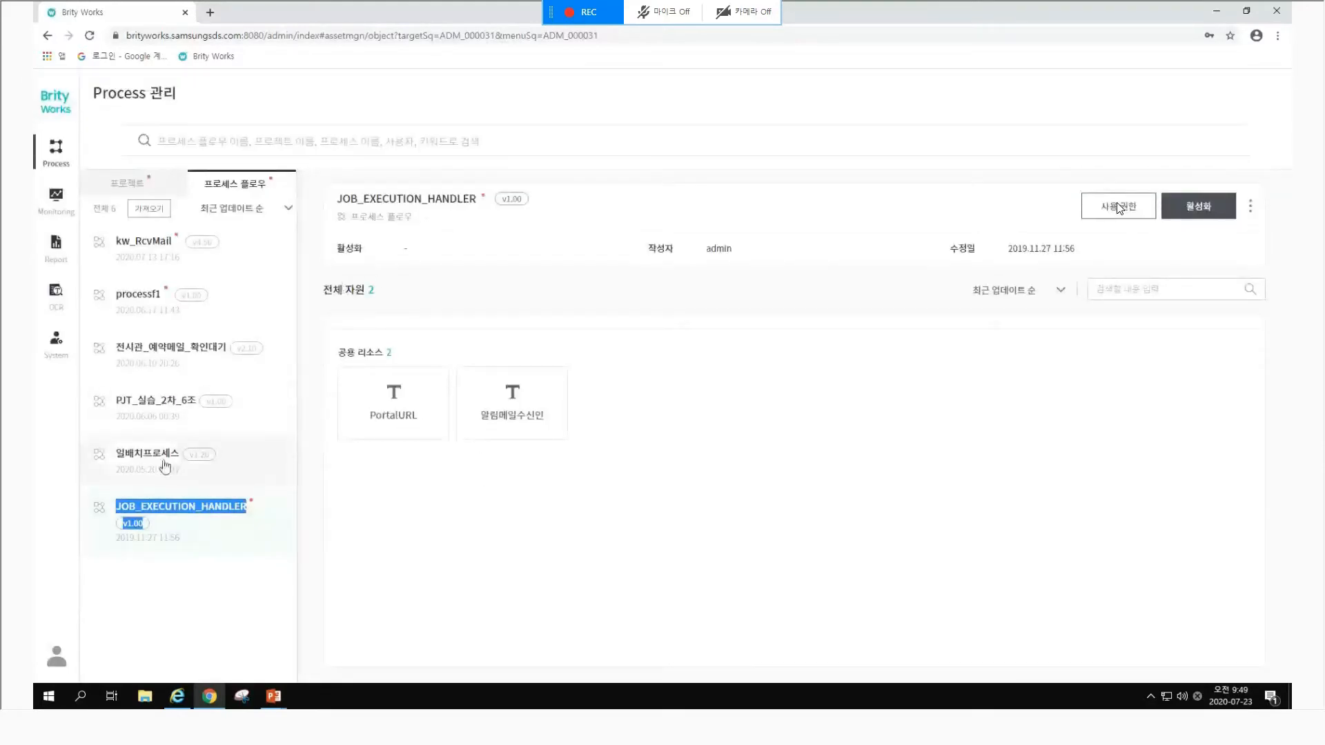
Reopen the kw_RcvMail flow and compare the project list with the process flow list.
{"action": "left_click", "coordinate": [143, 243]}
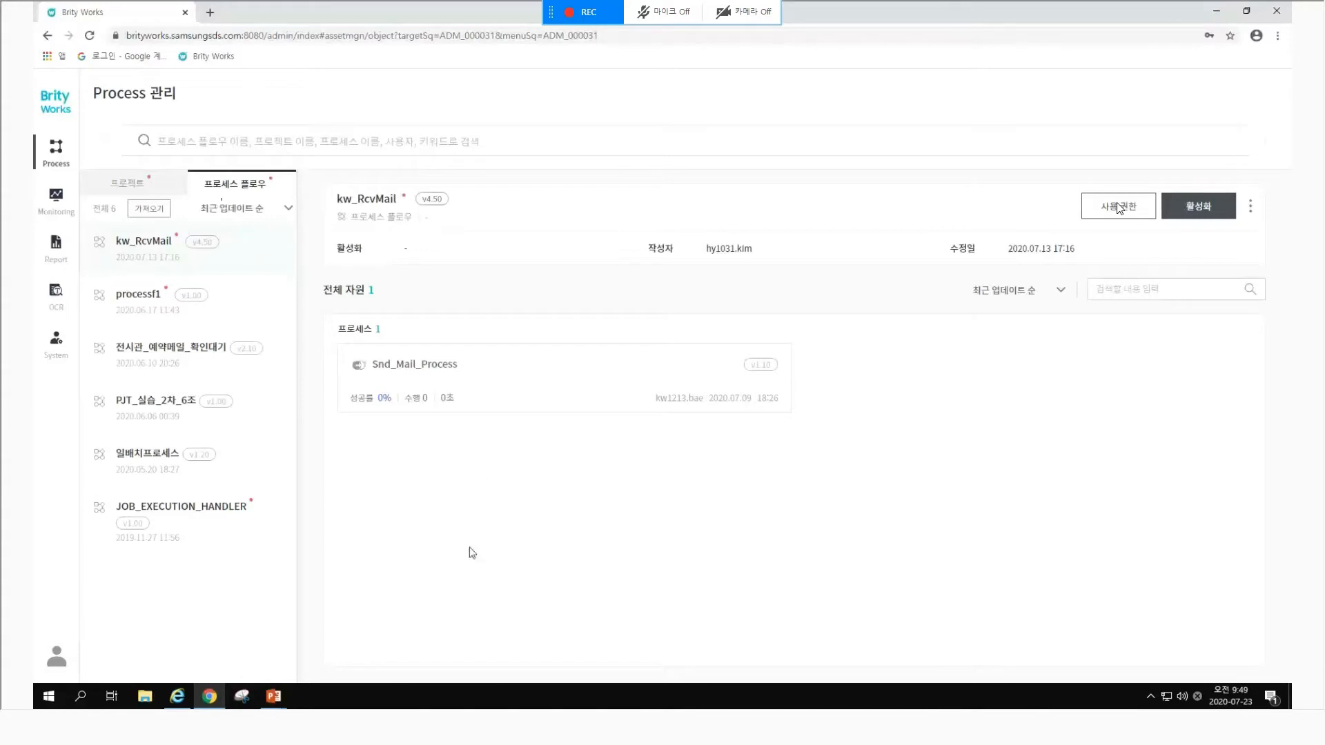
{"action": "left_click", "coordinate": [133, 185]}
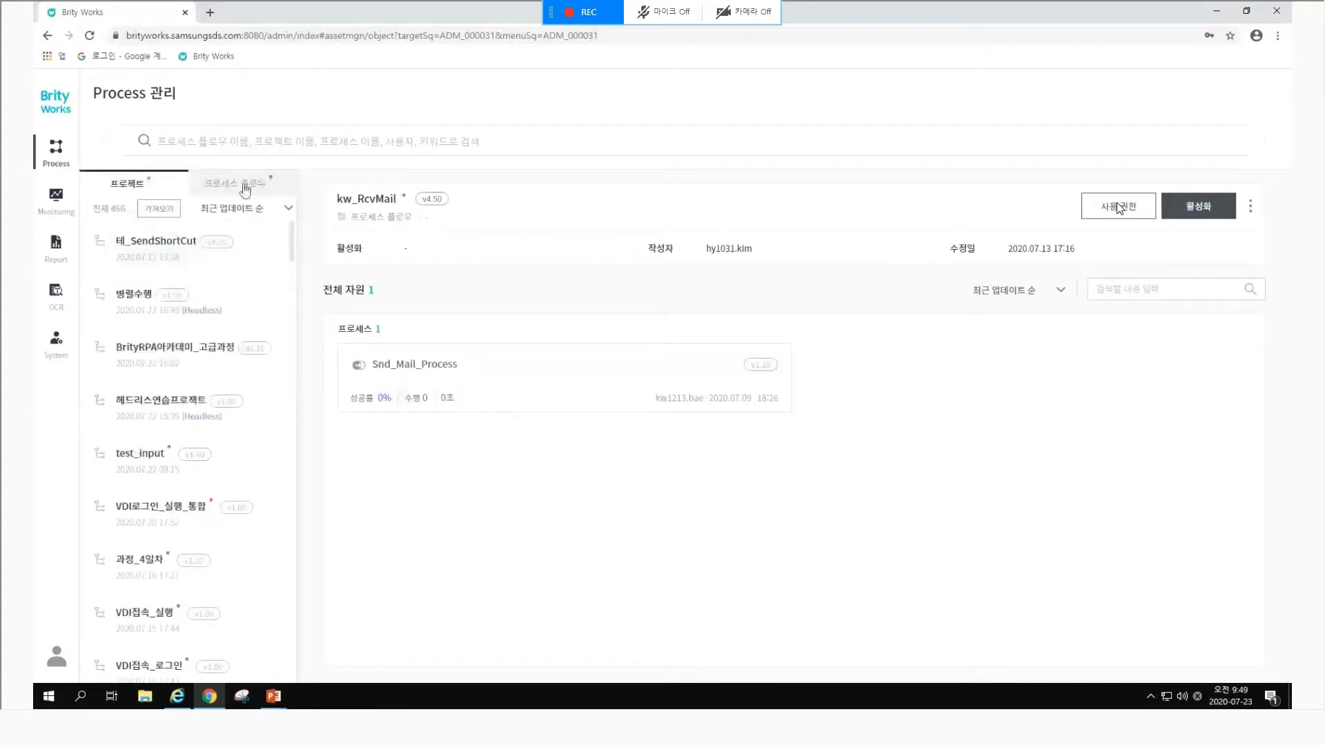
{"action": "left_click", "coordinate": [245, 189]}
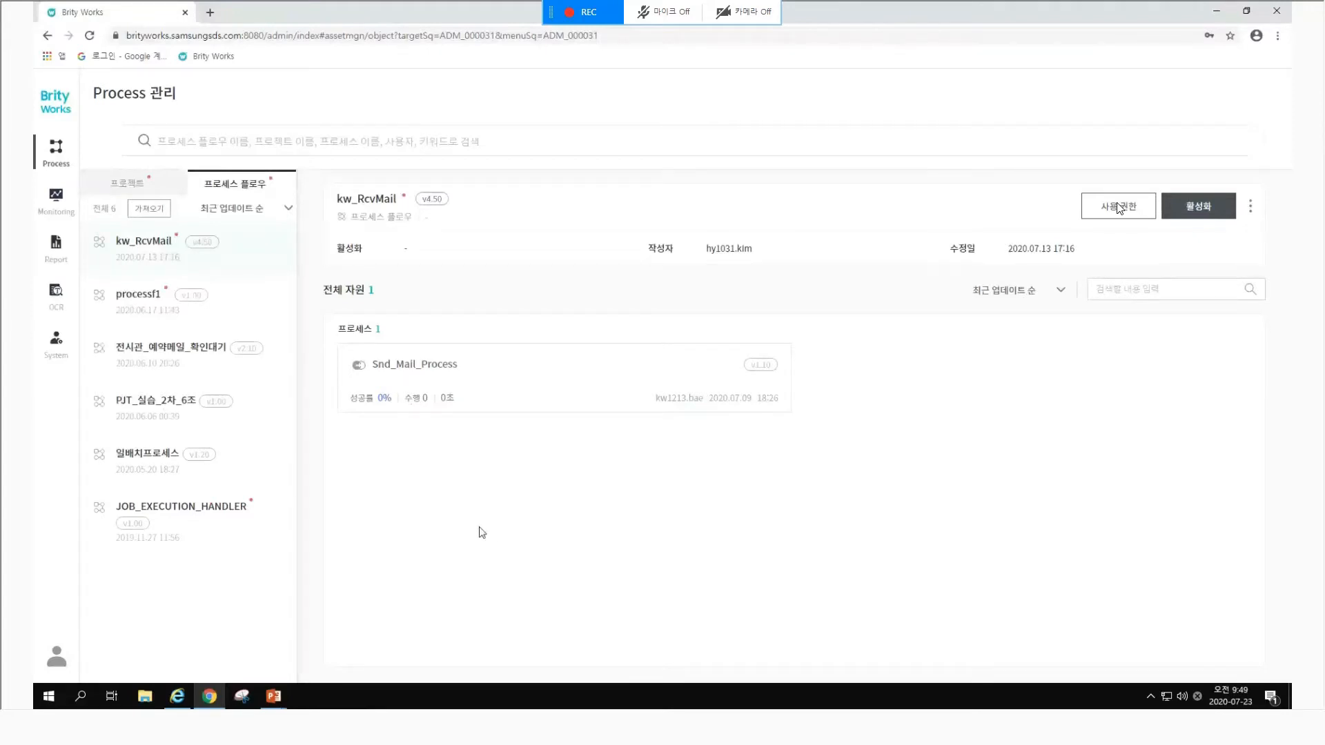
{"action": "left_click", "coordinate": [141, 183]}
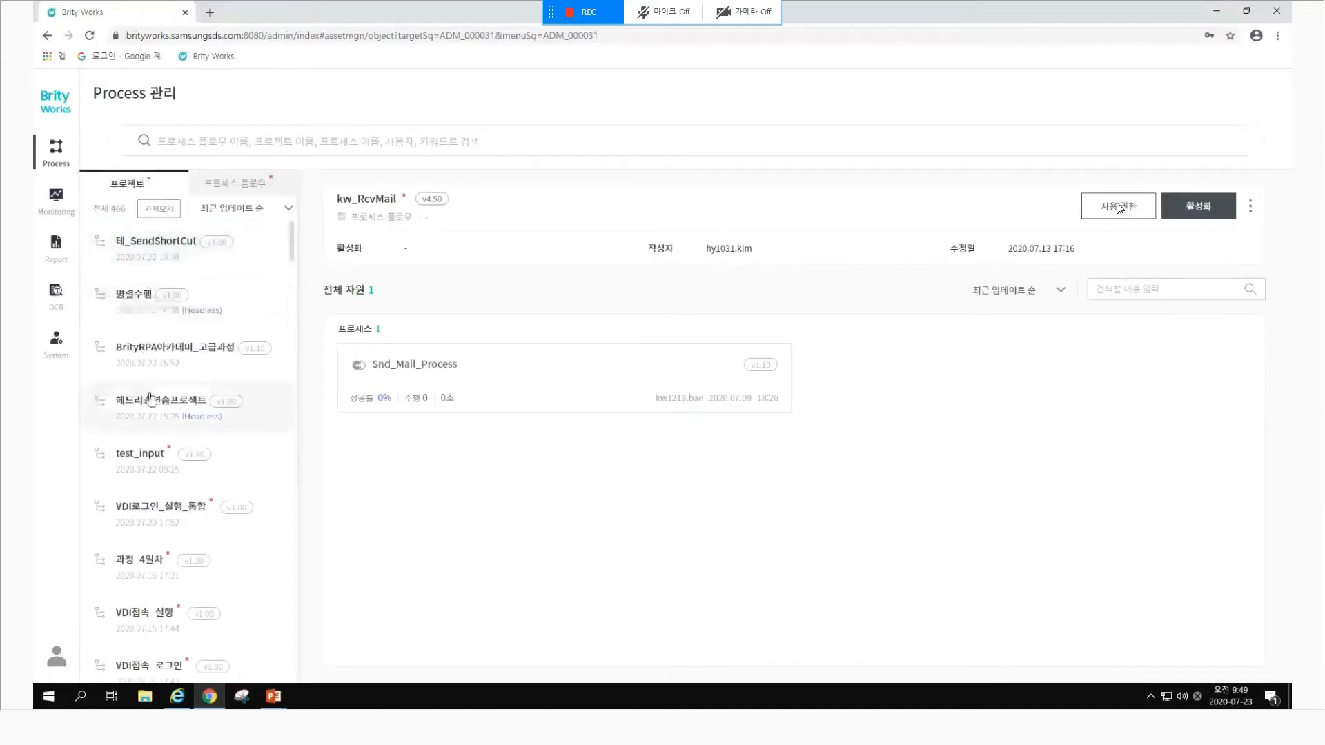
{"action": "scroll", "coordinate": [161, 449], "scroll_direction": "down", "scroll_amount": 1}
{"action": "scroll", "coordinate": [192, 496], "scroll_direction": "up", "scroll_amount": 1}
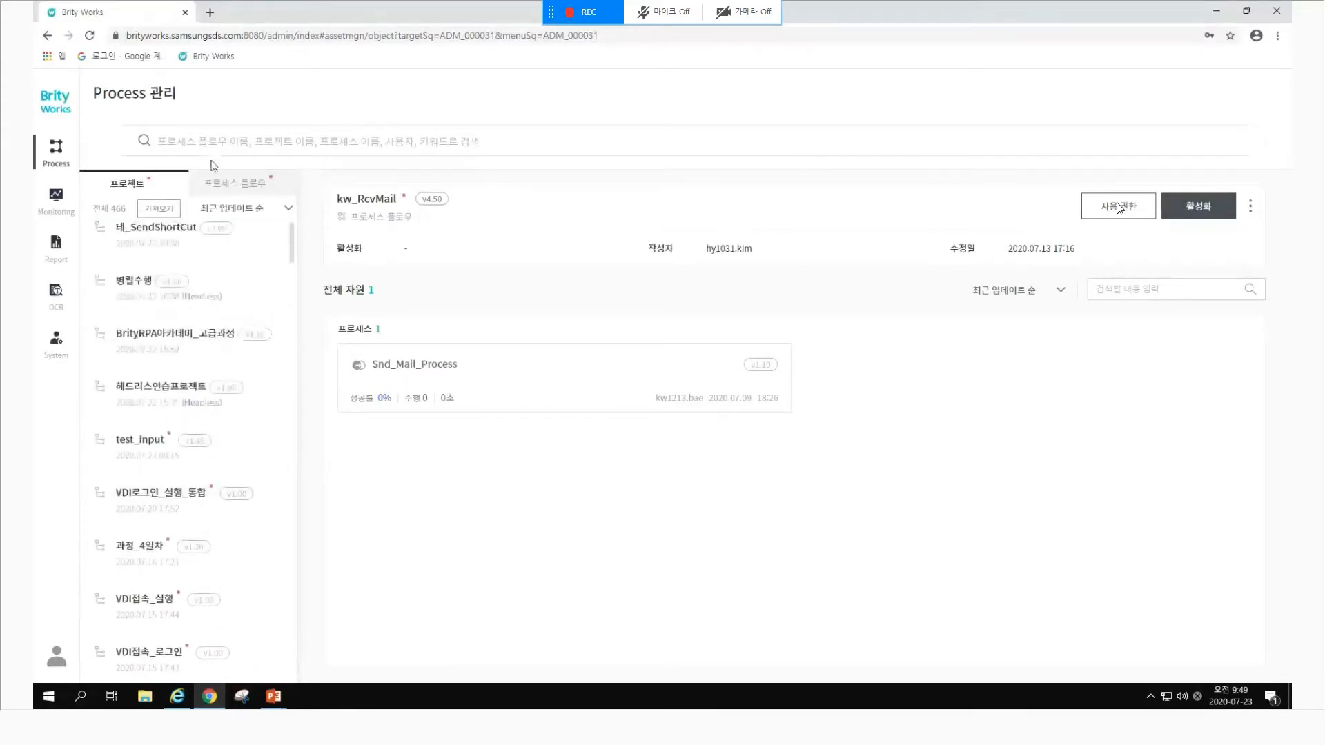
{"action": "left_click", "coordinate": [230, 193]}
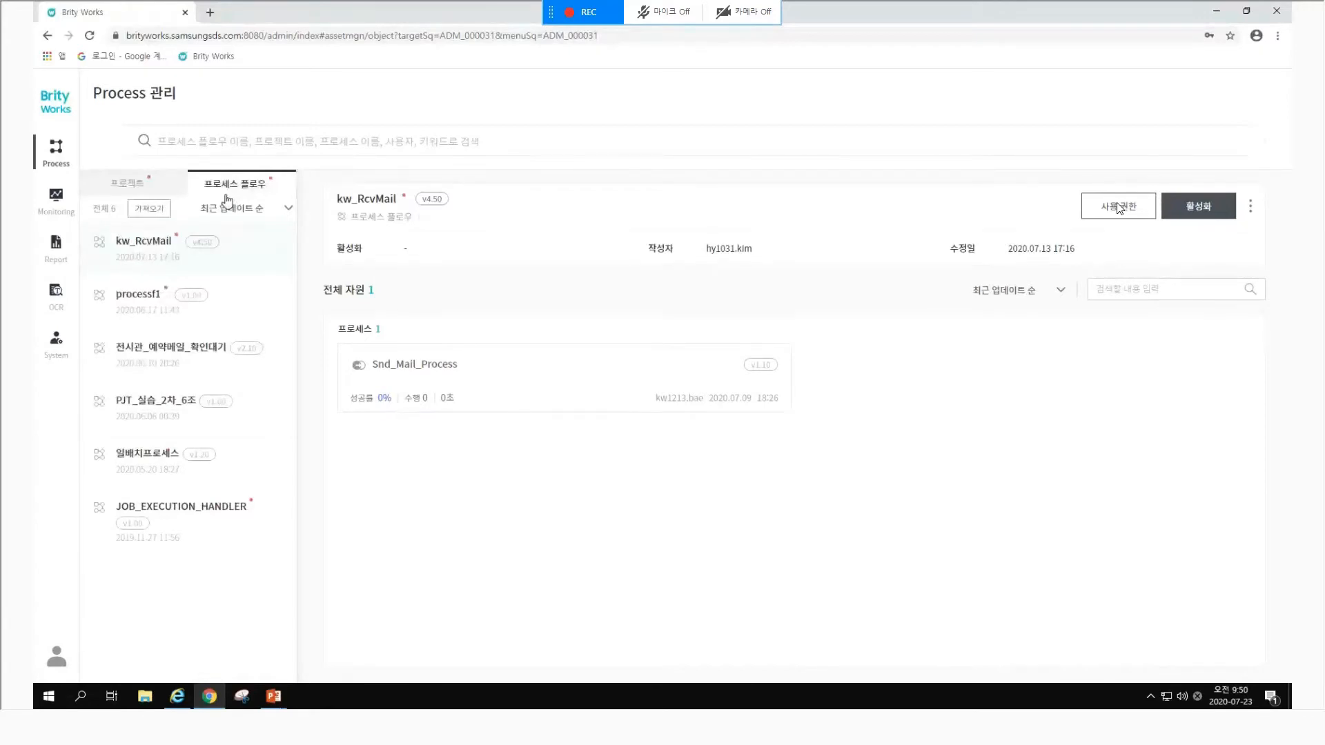
{"action": "left_click", "coordinate": [127, 183]}
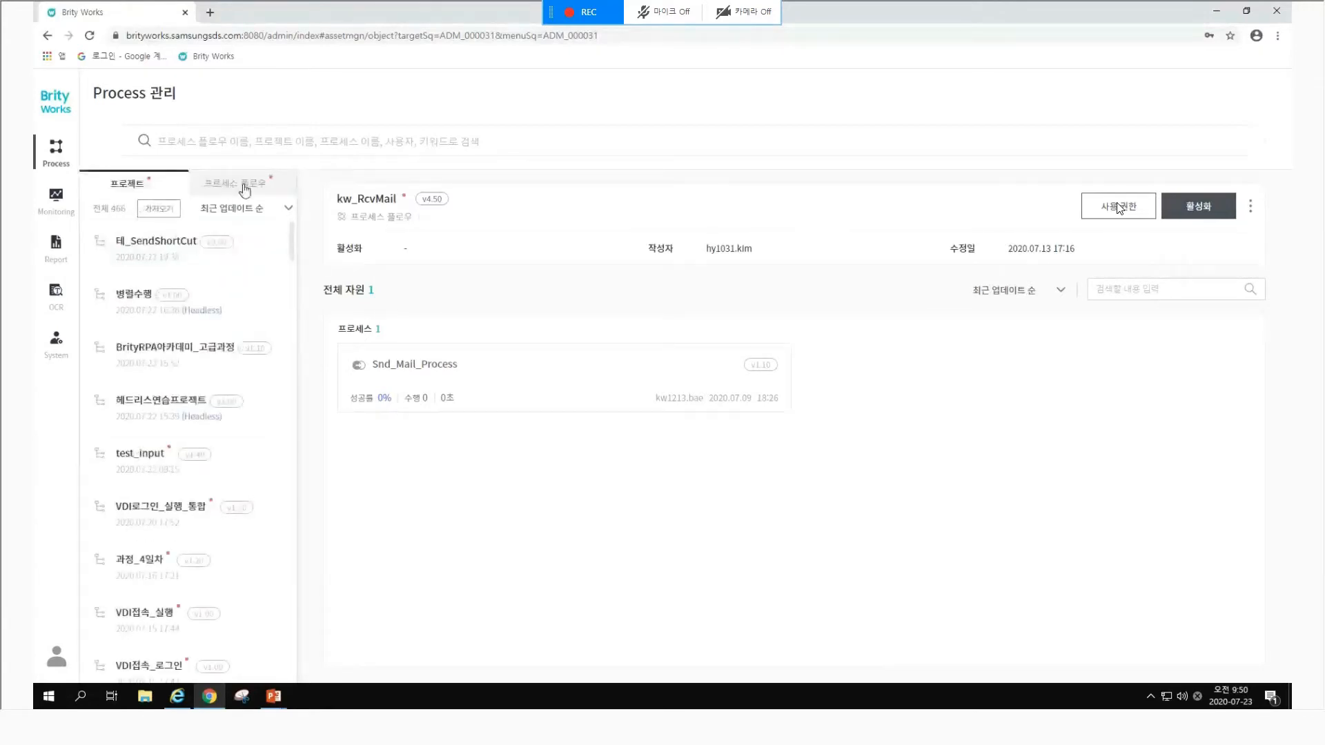
{"action": "left_click", "coordinate": [241, 186]}
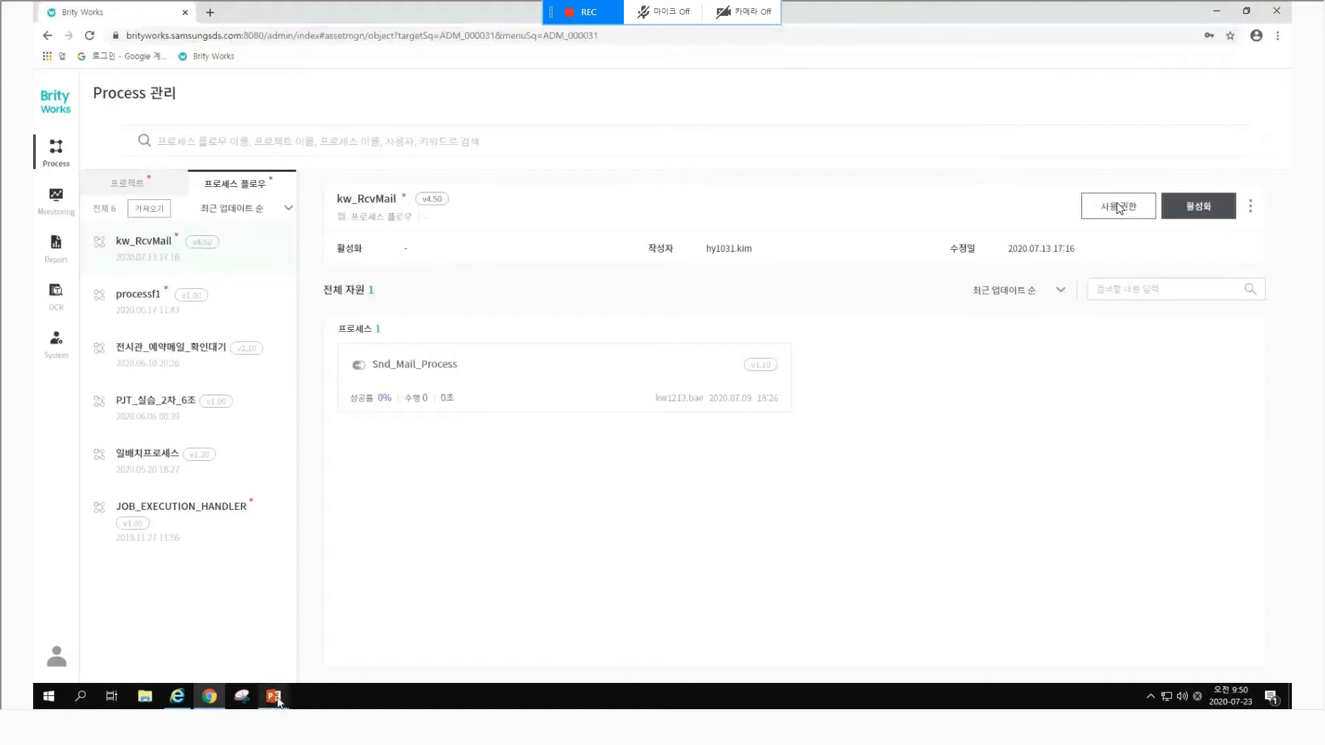
Return to the WakeUp slide in PowerPoint and switch to the Brity Works designer.
{"action": "mouse_move", "coordinate": [276, 699]}
{"action": "left_click", "coordinate": [292, 669]}
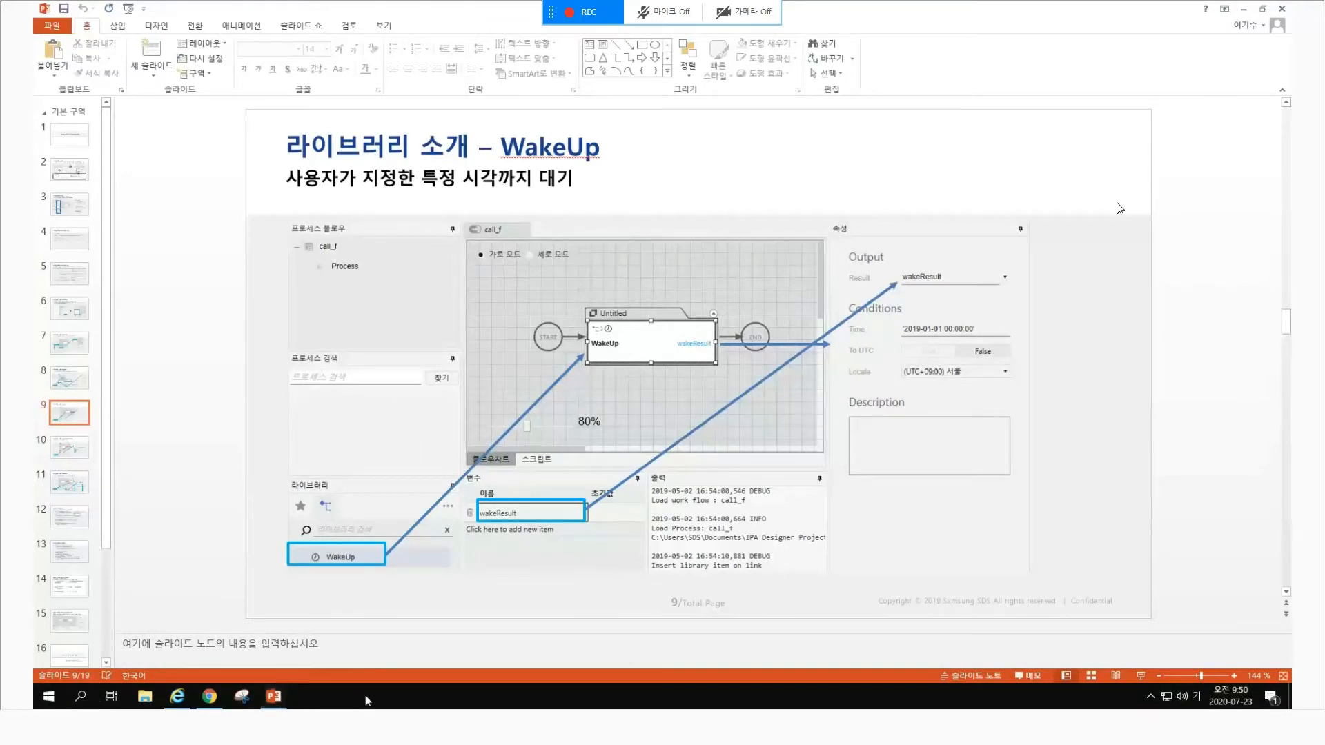
{"action": "left_click", "coordinate": [209, 697]}
{"action": "key", "text": "alt+Tab"}
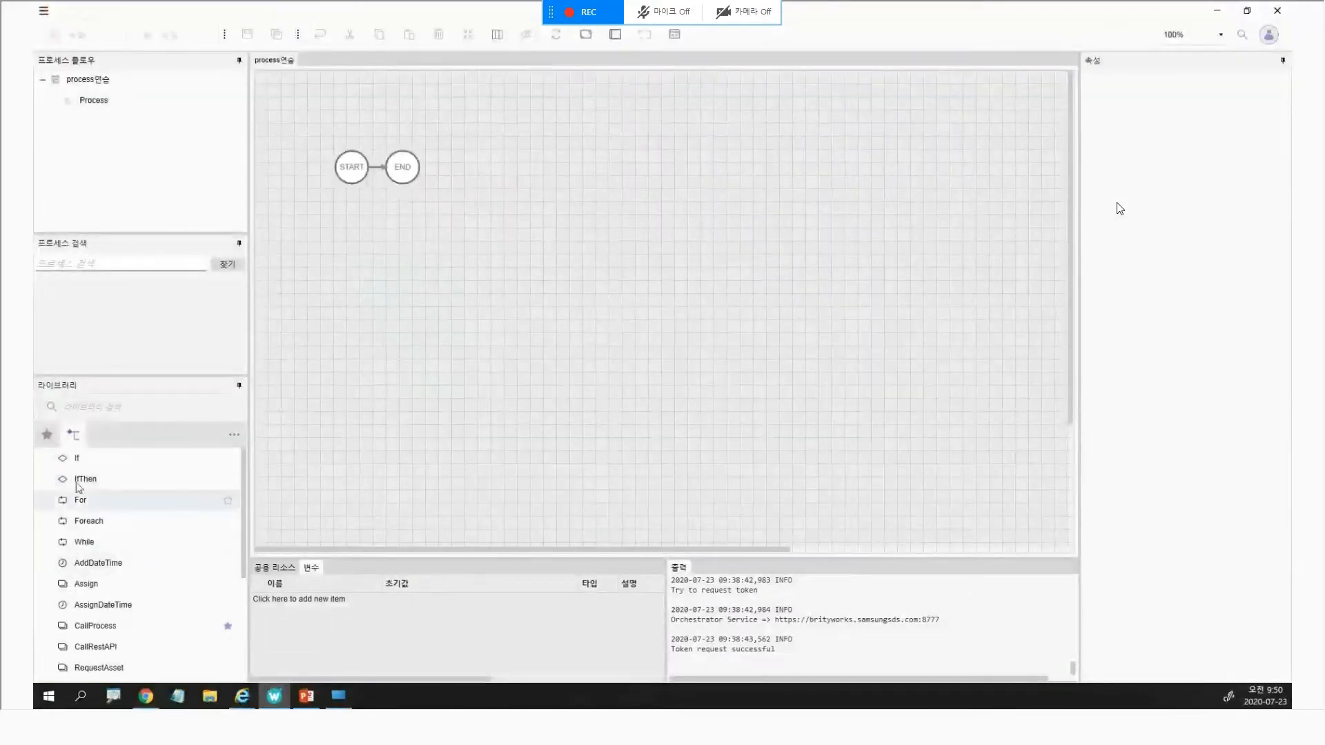
Open the BrityRPA아카데미_고급과정 project from the designer's recent files.
{"action": "left_click", "coordinate": [43, 11]}
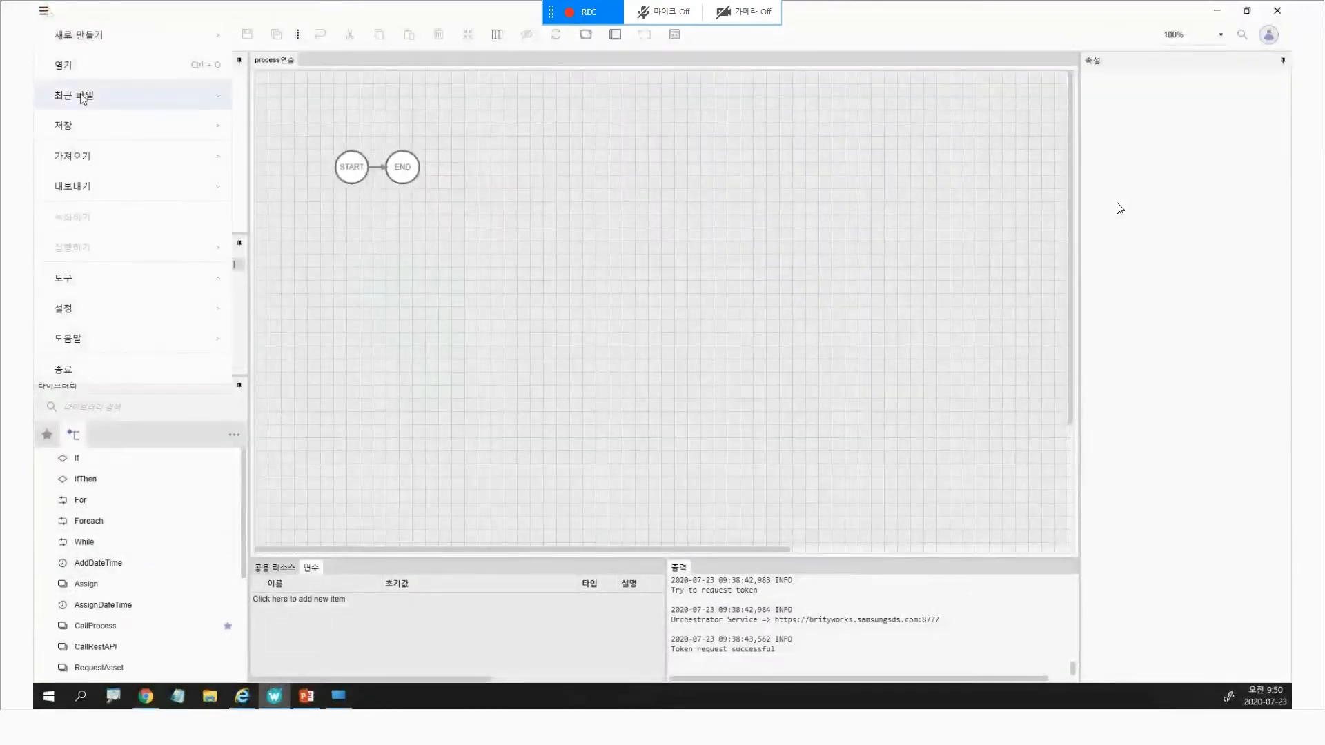
{"action": "mouse_move", "coordinate": [177, 104]}
{"action": "left_click", "coordinate": [352, 137]}
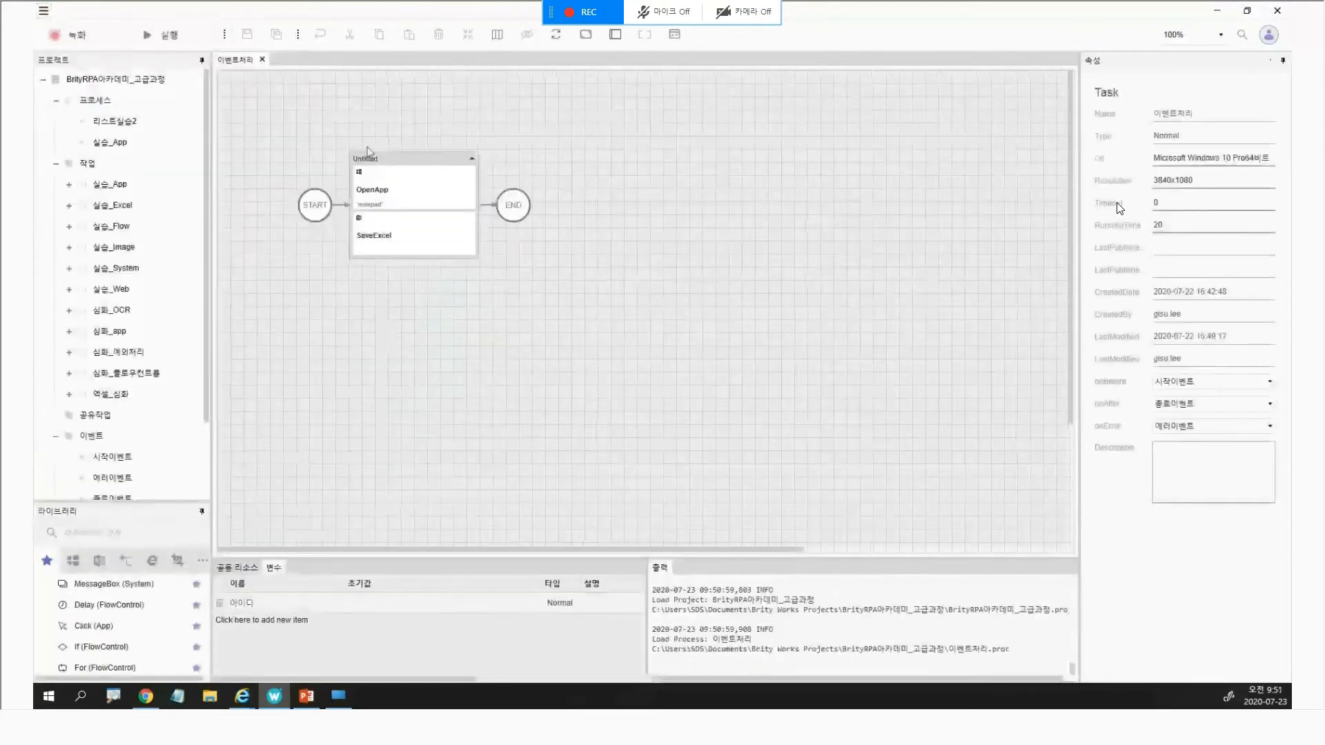
Look over the project's 프로세스 and 작업 groups and open the 리스트실습2 process.
{"action": "left_click", "coordinate": [112, 102]}
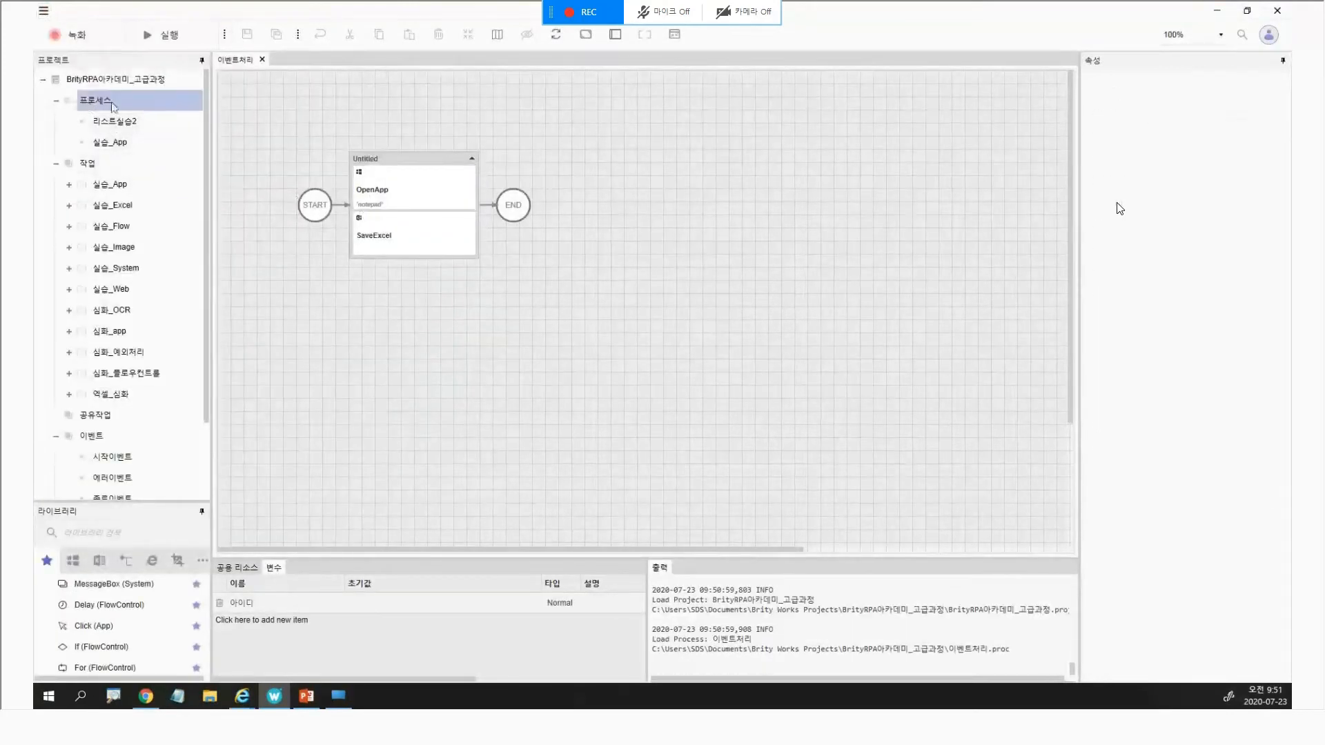
{"action": "left_click", "coordinate": [97, 167]}
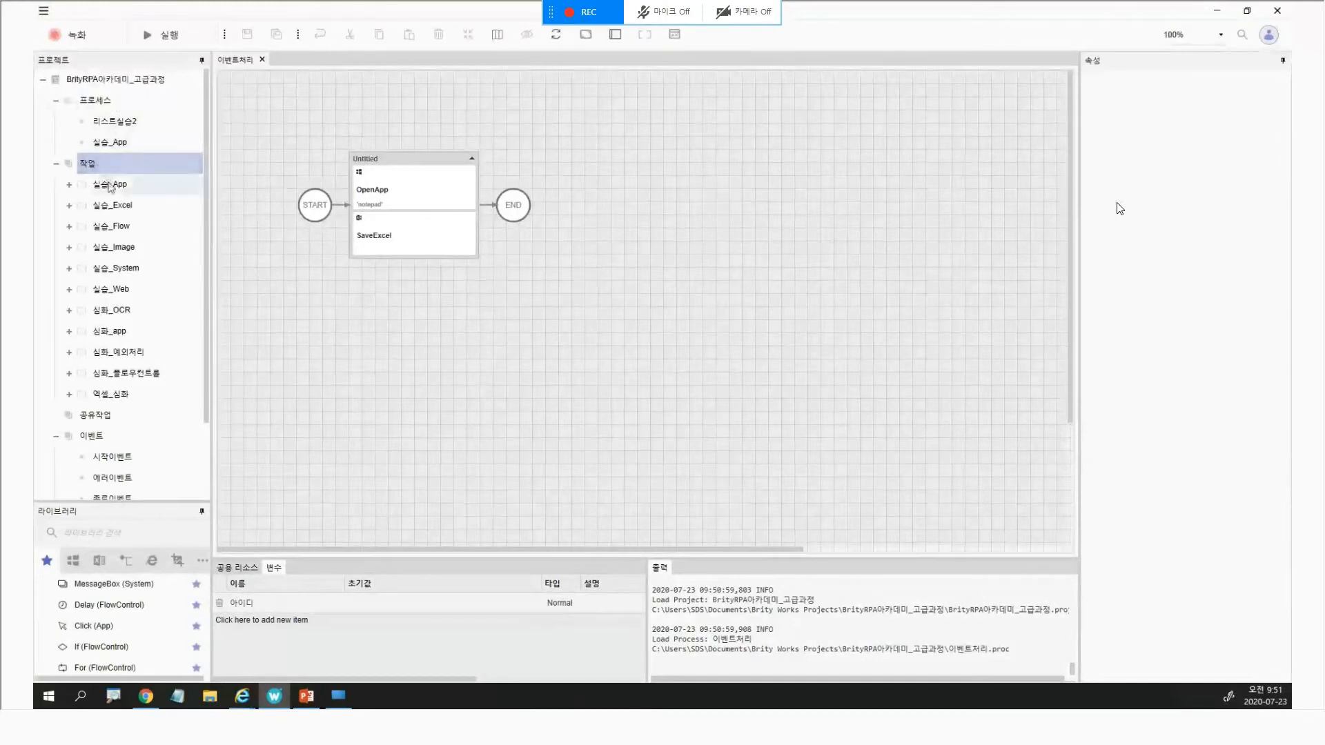
{"action": "left_click", "coordinate": [118, 122]}
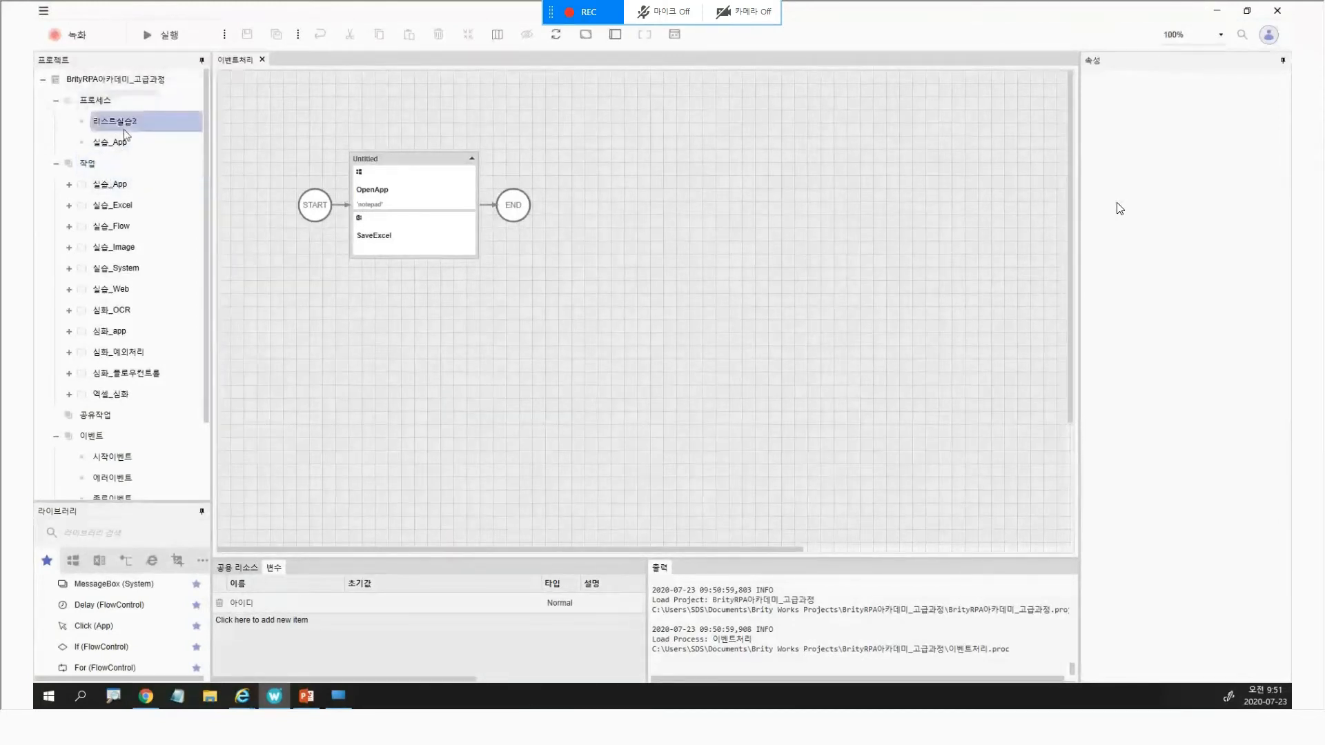
{"action": "double_click", "coordinate": [125, 130]}
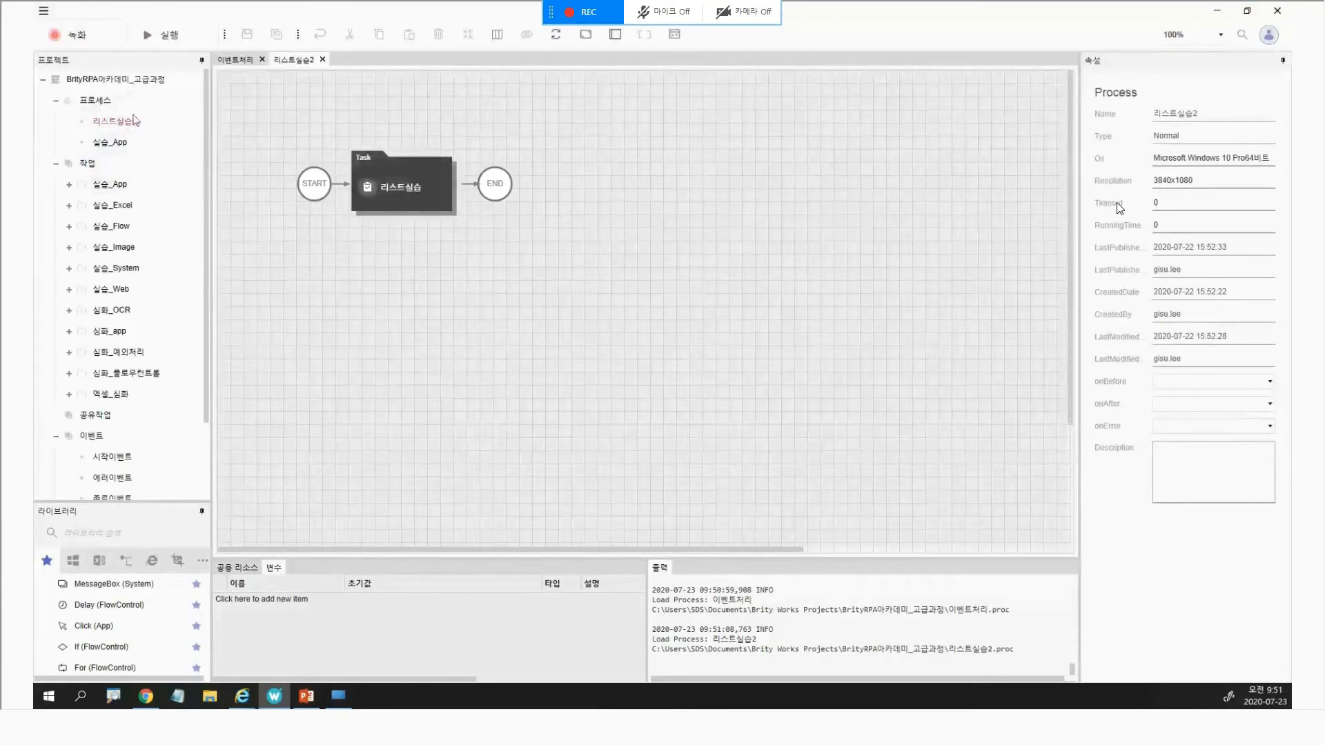
Compare the 프로세스 group with its 리스트실습2 process in the project tree.
{"action": "left_click", "coordinate": [107, 107]}
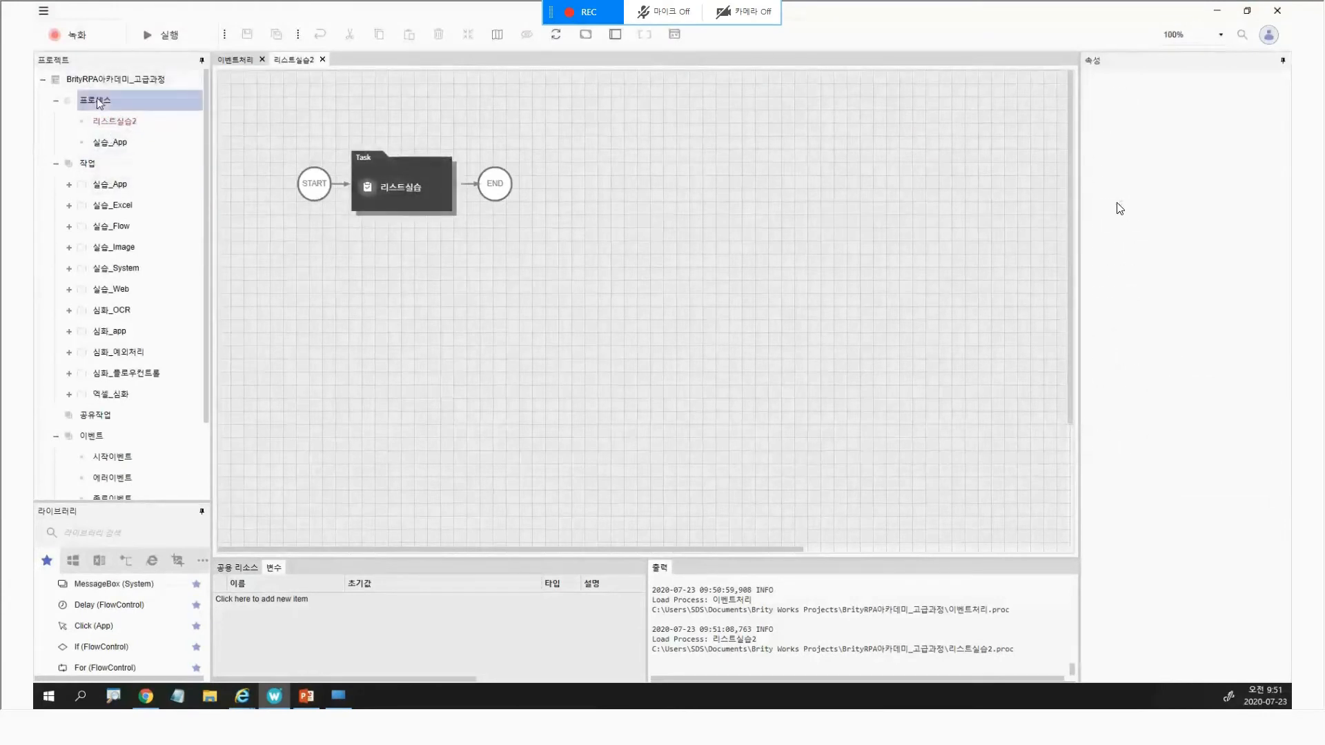
{"action": "left_click", "coordinate": [118, 126]}
{"action": "left_click", "coordinate": [106, 107]}
{"action": "left_click", "coordinate": [117, 127]}
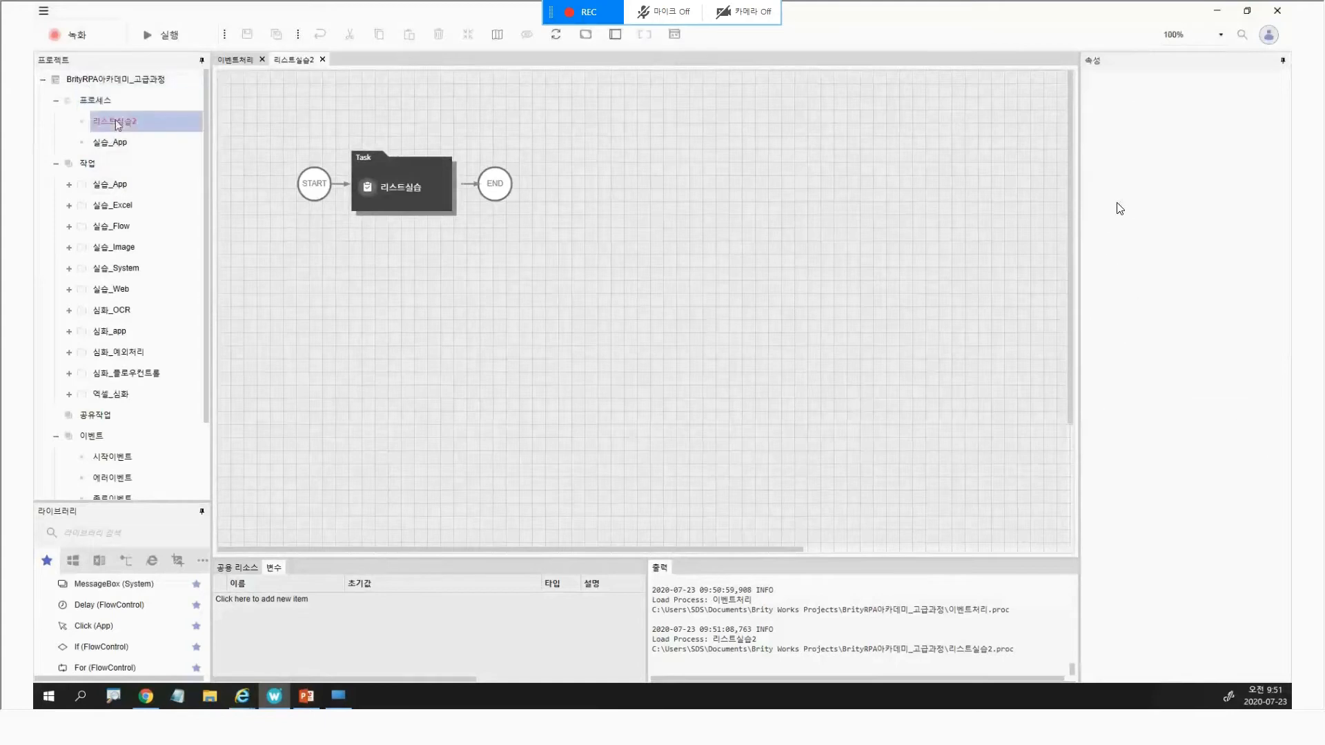
{"action": "left_click", "coordinate": [106, 105]}
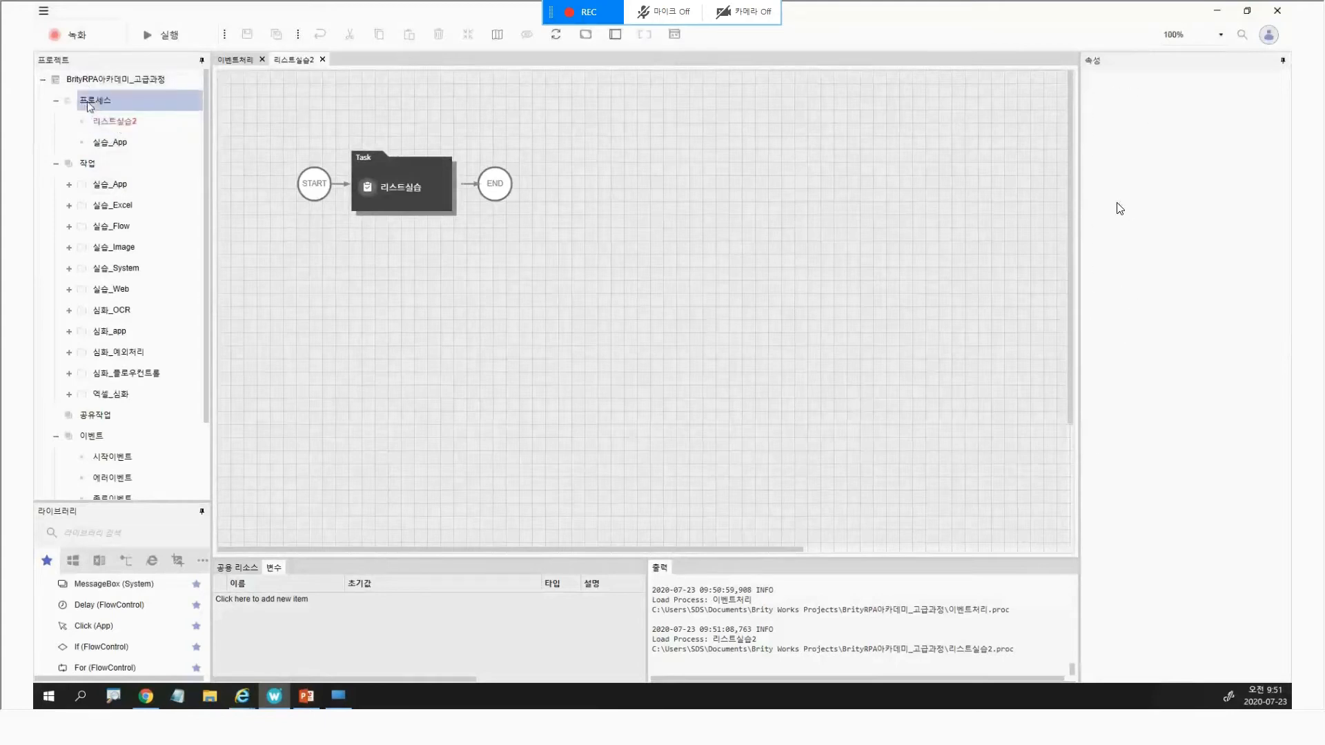
{"action": "left_click", "coordinate": [111, 126]}
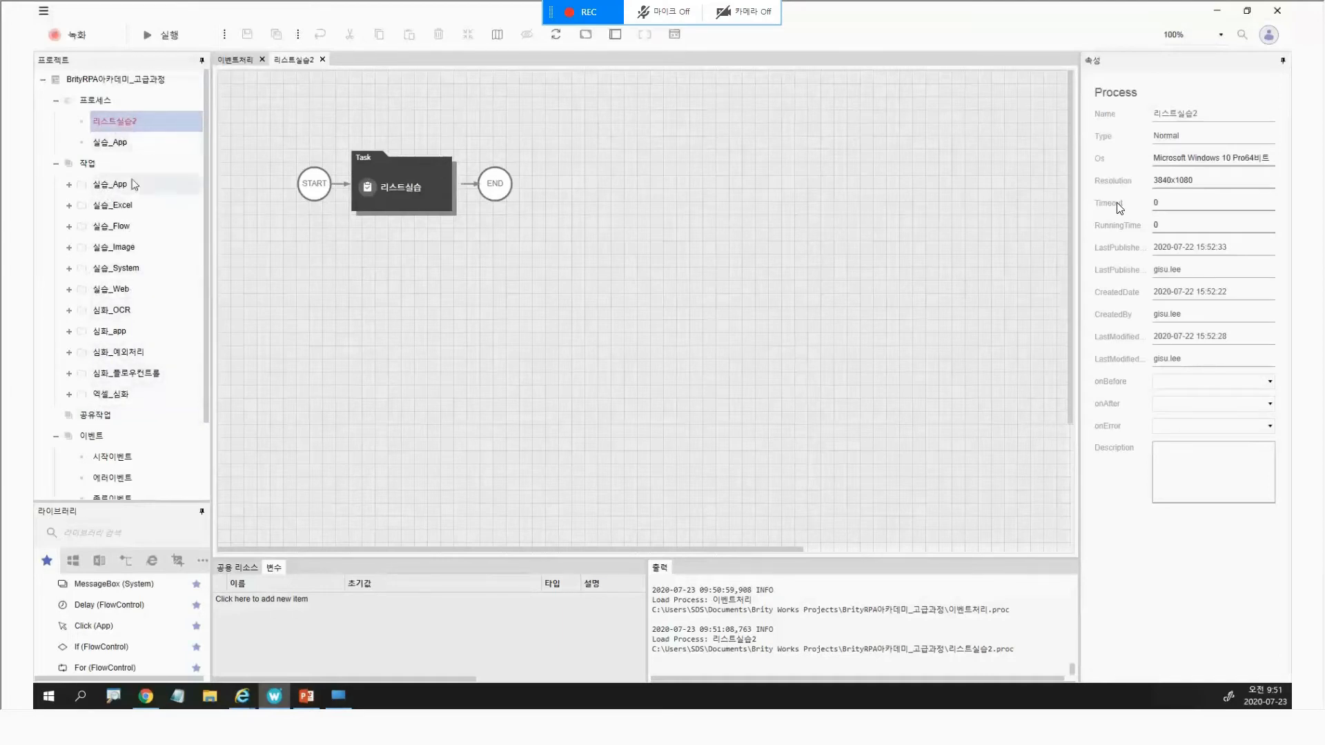
Compare the properties of the 실습_App and 리스트실습2 processes, ending on 리스트실습2.
{"action": "left_click", "coordinate": [105, 143]}
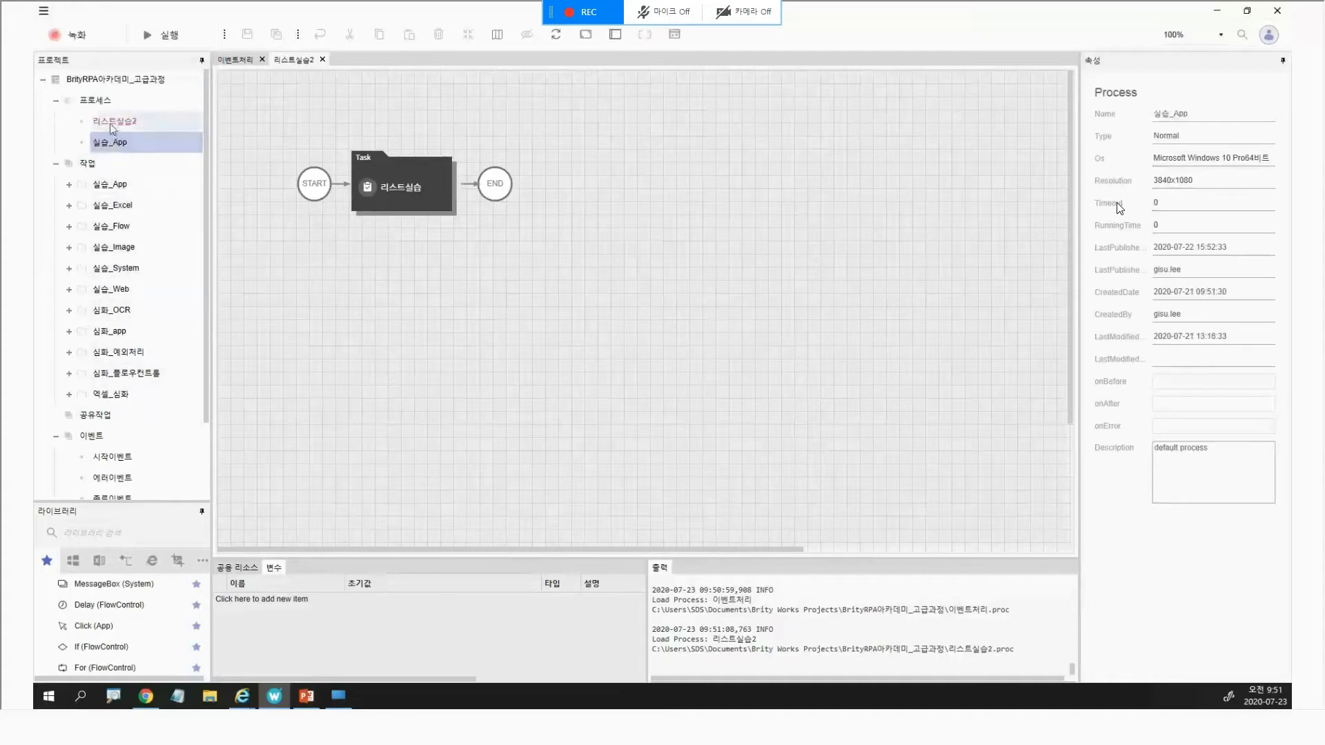
{"action": "left_click", "coordinate": [111, 124]}
{"action": "left_click", "coordinate": [110, 140]}
{"action": "left_click", "coordinate": [116, 126]}
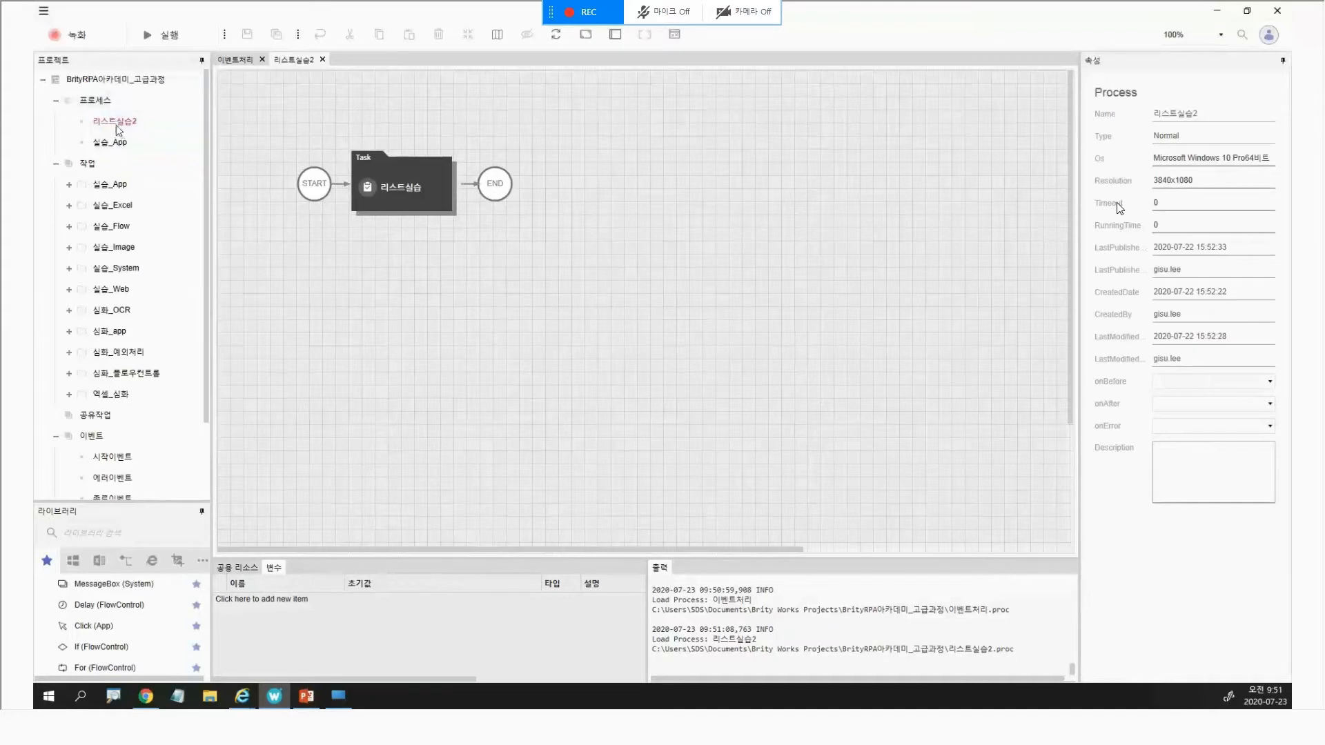
{"action": "left_click", "coordinate": [44, 12]}
{"action": "left_click", "coordinate": [520, 320]}
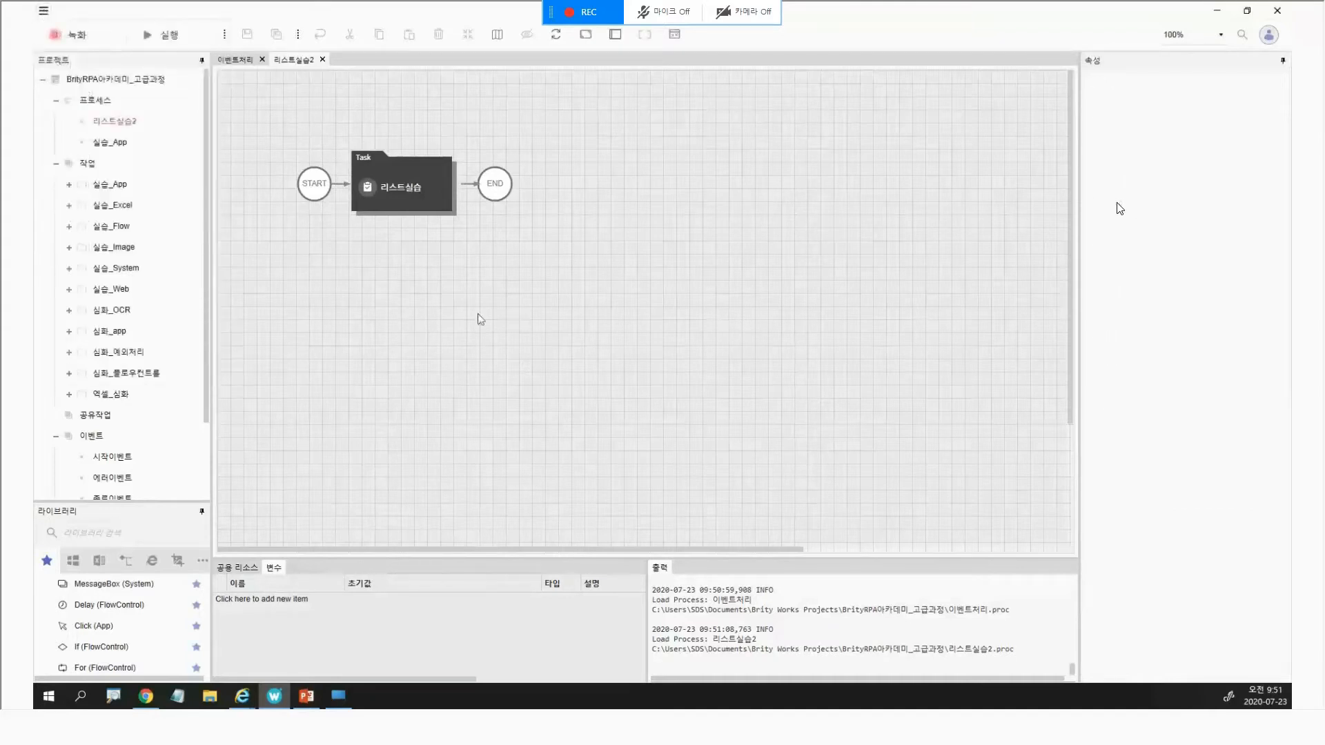
{"action": "left_click", "coordinate": [115, 122]}
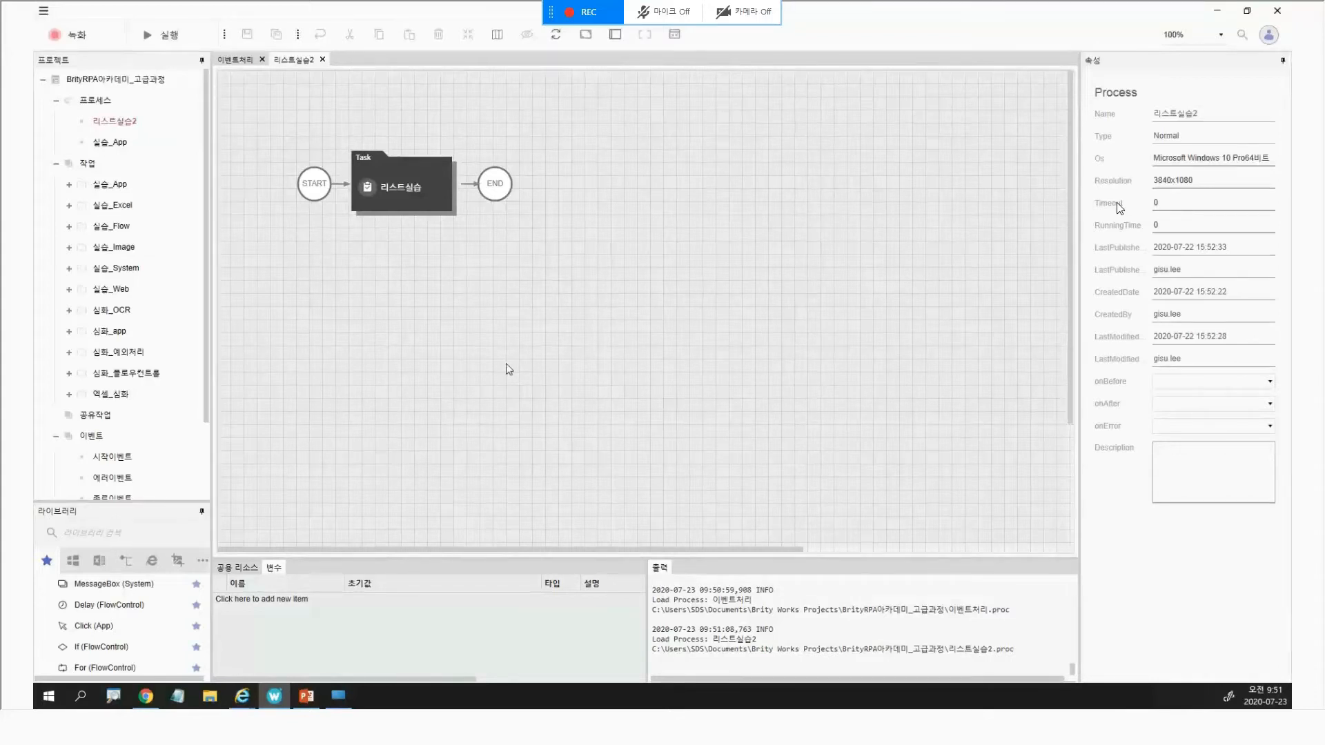
Switch to PowerPoint, go back to the CallProcess slide on creating a new process flow, and review its description.
{"action": "left_click", "coordinate": [335, 698]}
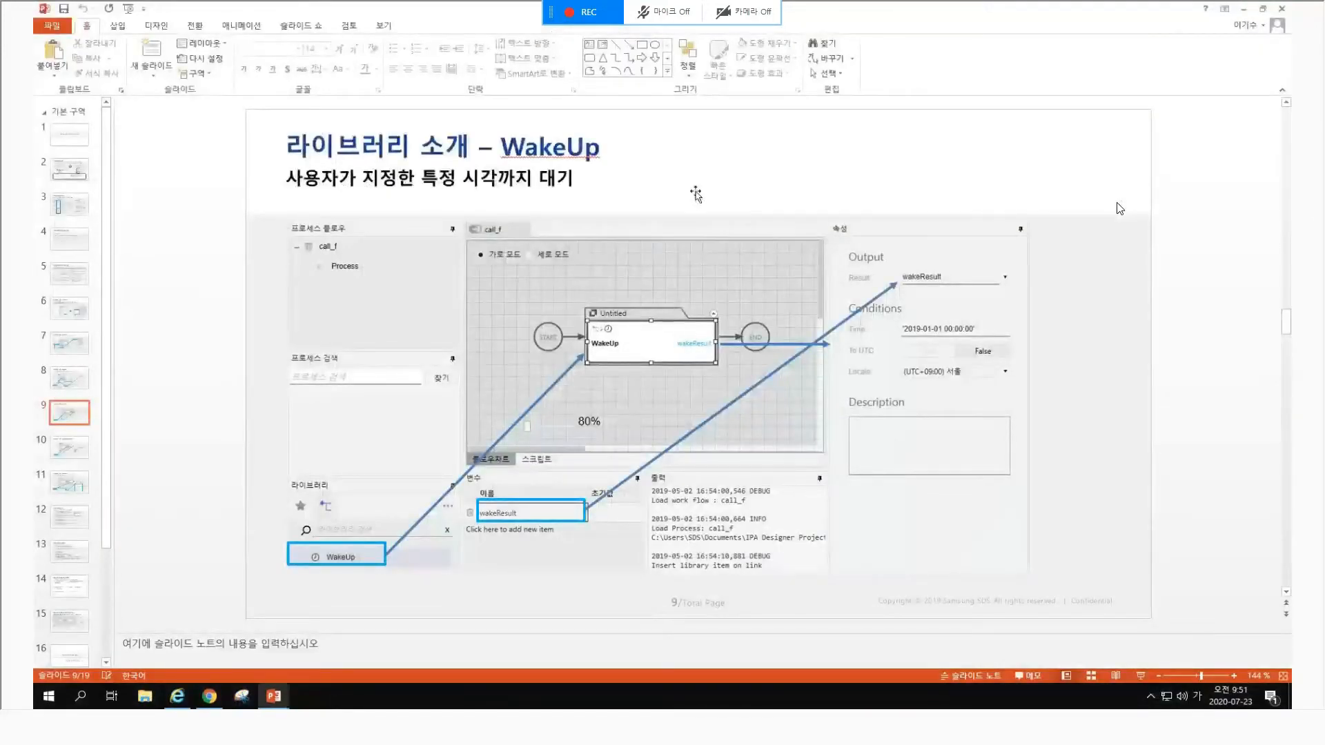
{"action": "scroll", "coordinate": [695, 195], "scroll_direction": "up", "scroll_amount": 1}
{"action": "scroll", "coordinate": [696, 196], "scroll_direction": "up", "scroll_amount": 2}
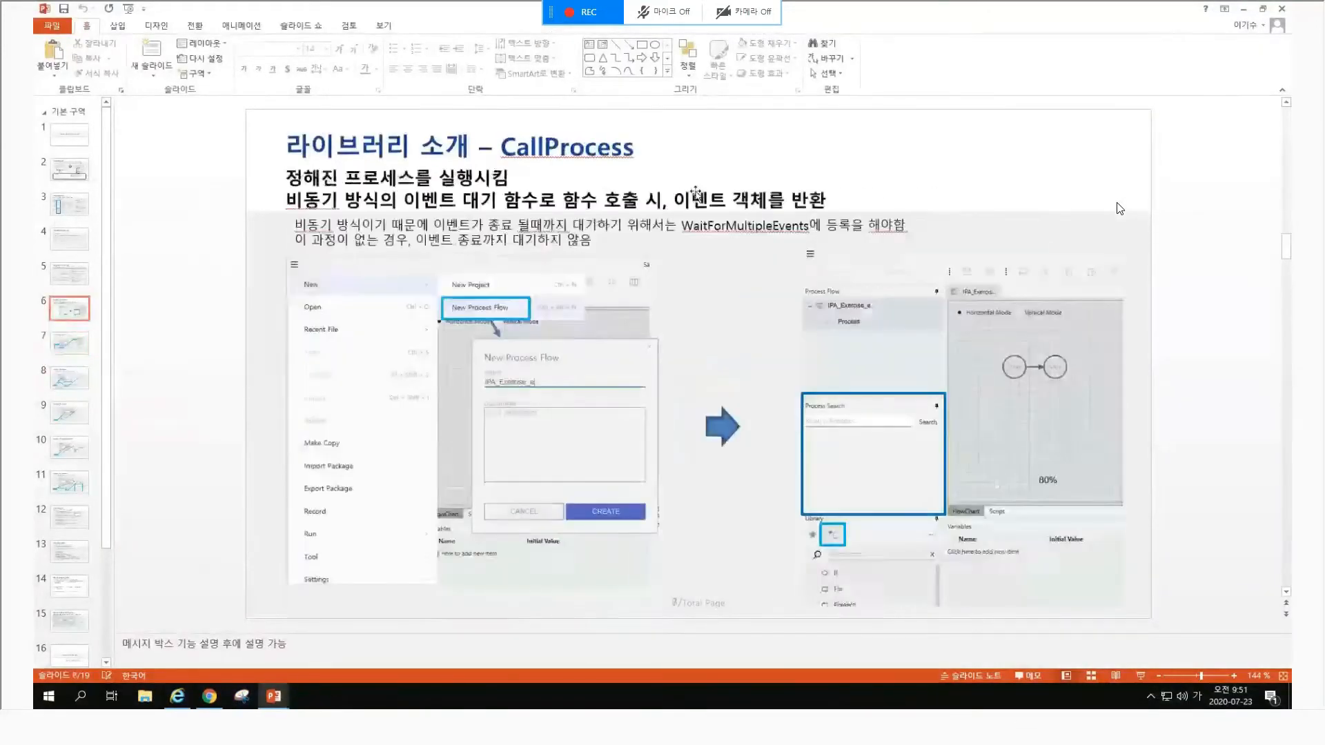
{"action": "scroll", "coordinate": [1119, 209], "scroll_direction": "up", "scroll_amount": 1}
{"action": "scroll", "coordinate": [1119, 209], "scroll_direction": "down", "scroll_amount": 1}
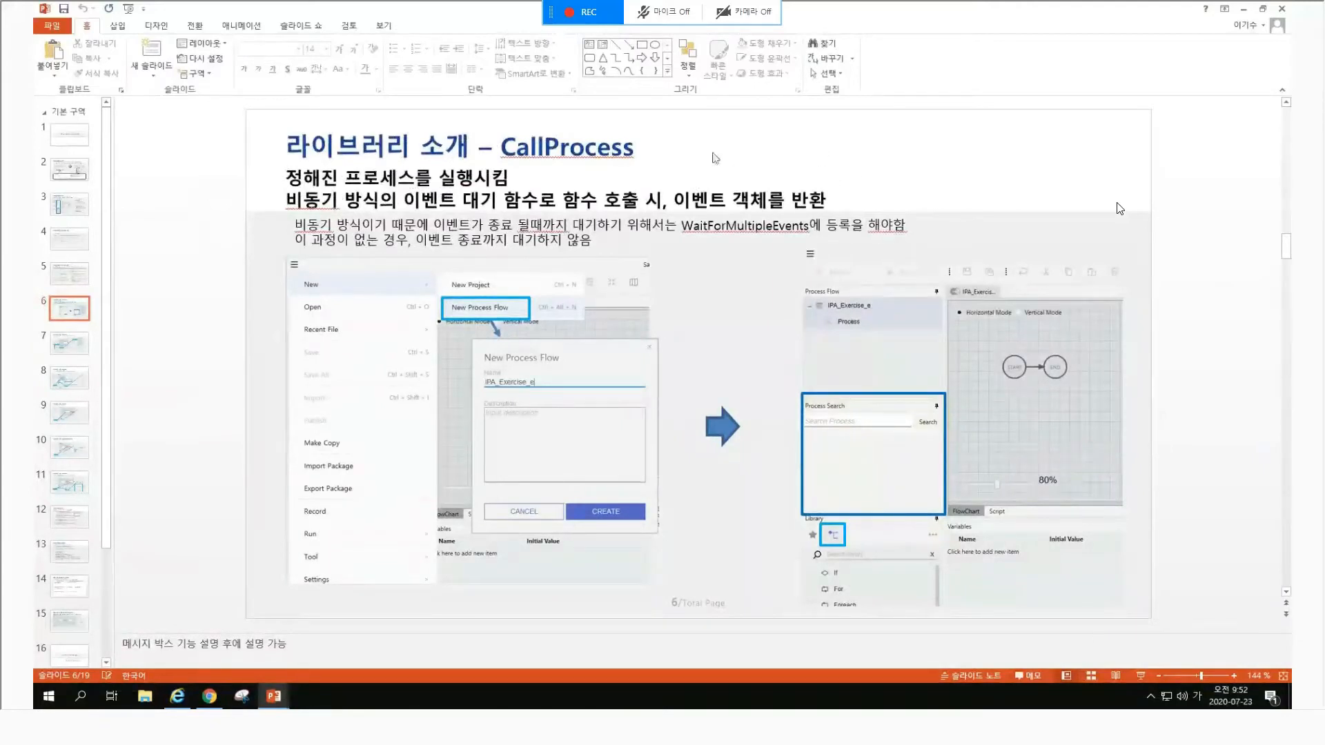
{"action": "left_click", "coordinate": [378, 181]}
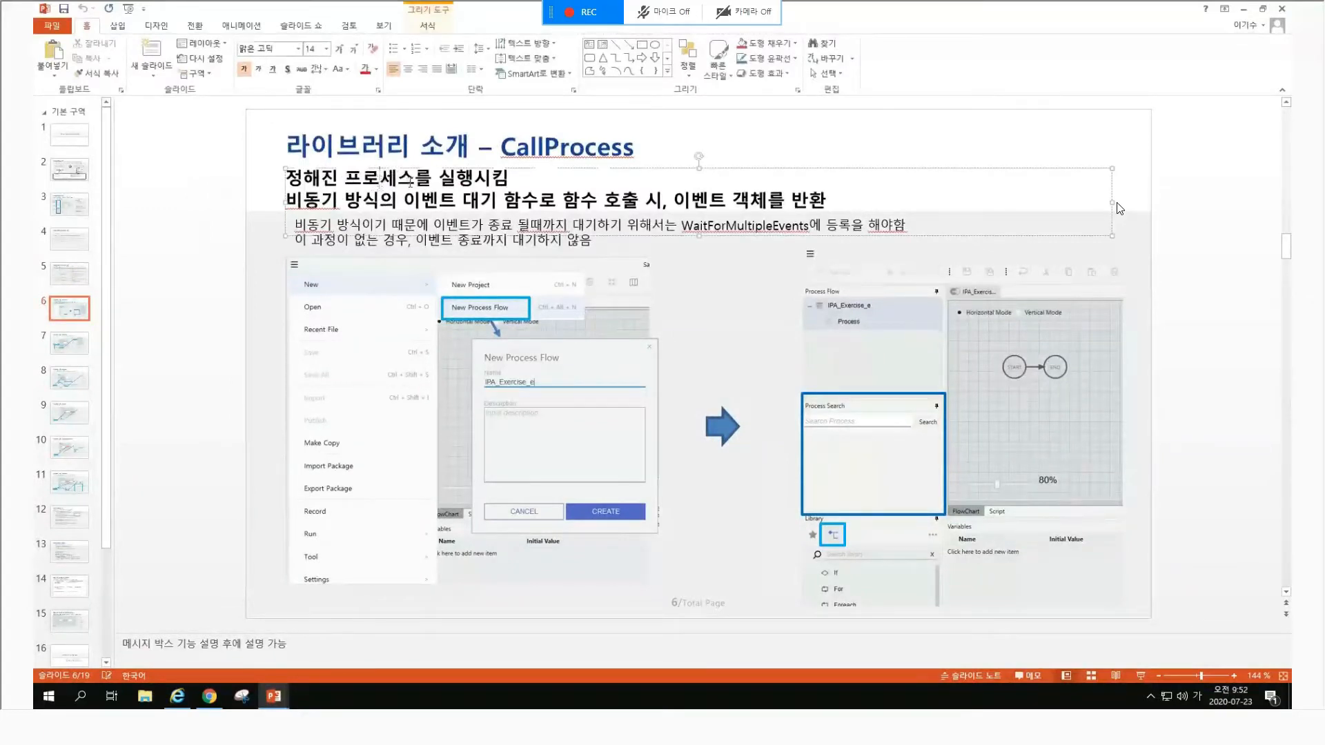
{"action": "left_click", "coordinate": [1226, 303]}
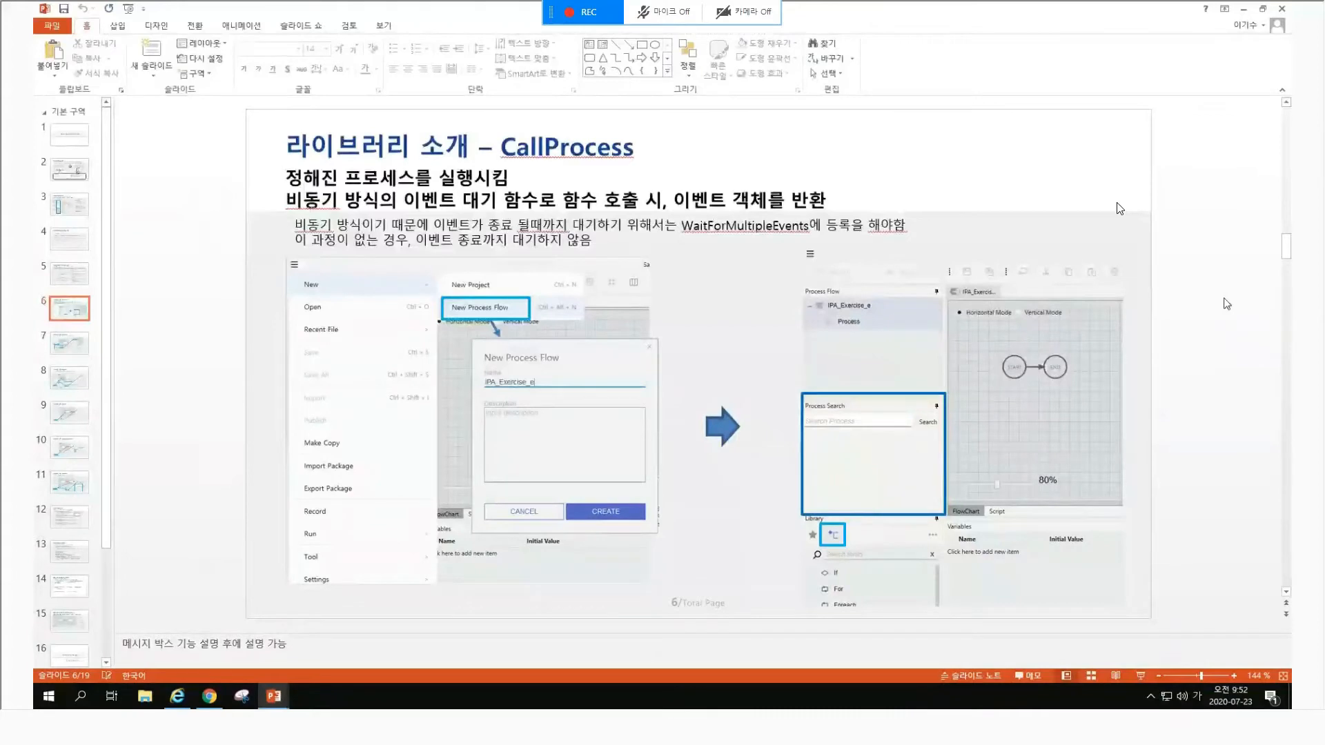
Review the CallProcess slide on Process Search alongside the WaitEmail slide, and move on to the WakeUp slide.
{"action": "scroll", "coordinate": [1119, 209], "scroll_direction": "down", "scroll_amount": 1}
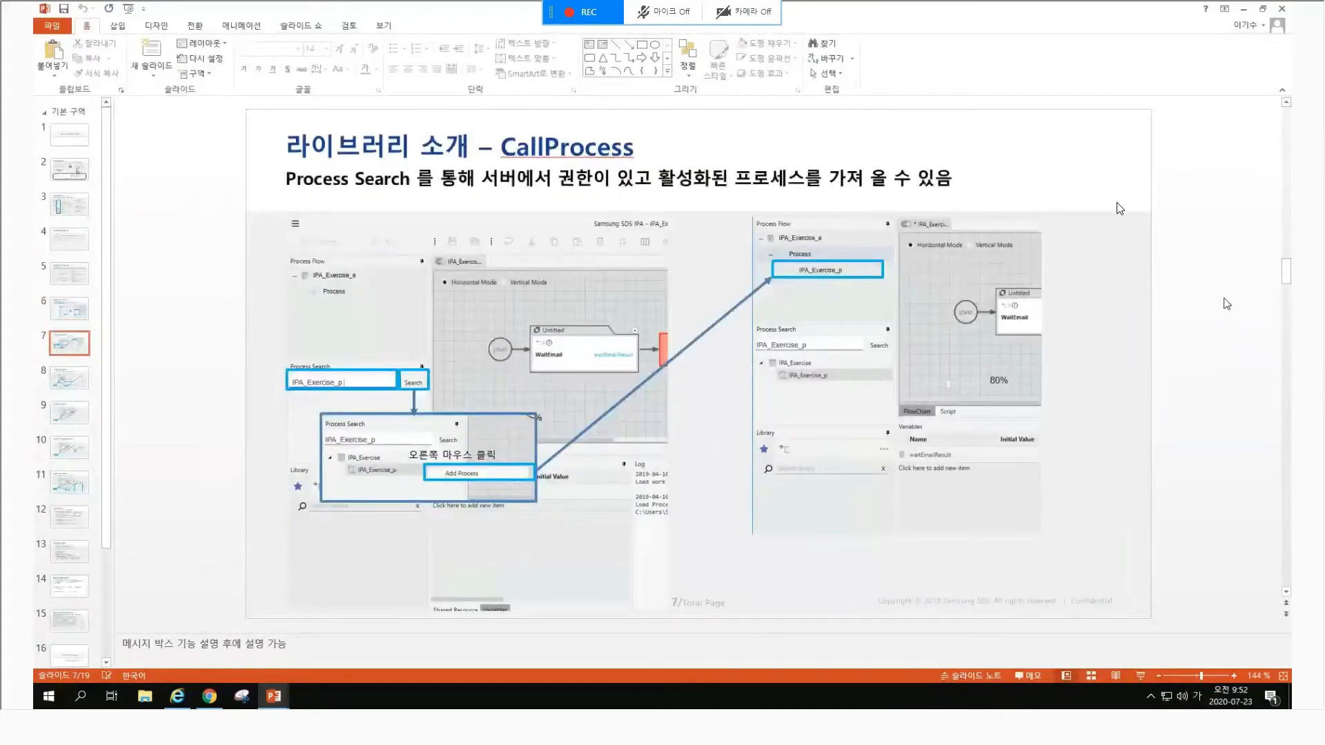
{"action": "scroll", "coordinate": [1119, 208], "scroll_direction": "down", "scroll_amount": 1}
{"action": "scroll", "coordinate": [1120, 208], "scroll_direction": "up", "scroll_amount": 1}
{"action": "scroll", "coordinate": [1119, 209], "scroll_direction": "down", "scroll_amount": 1}
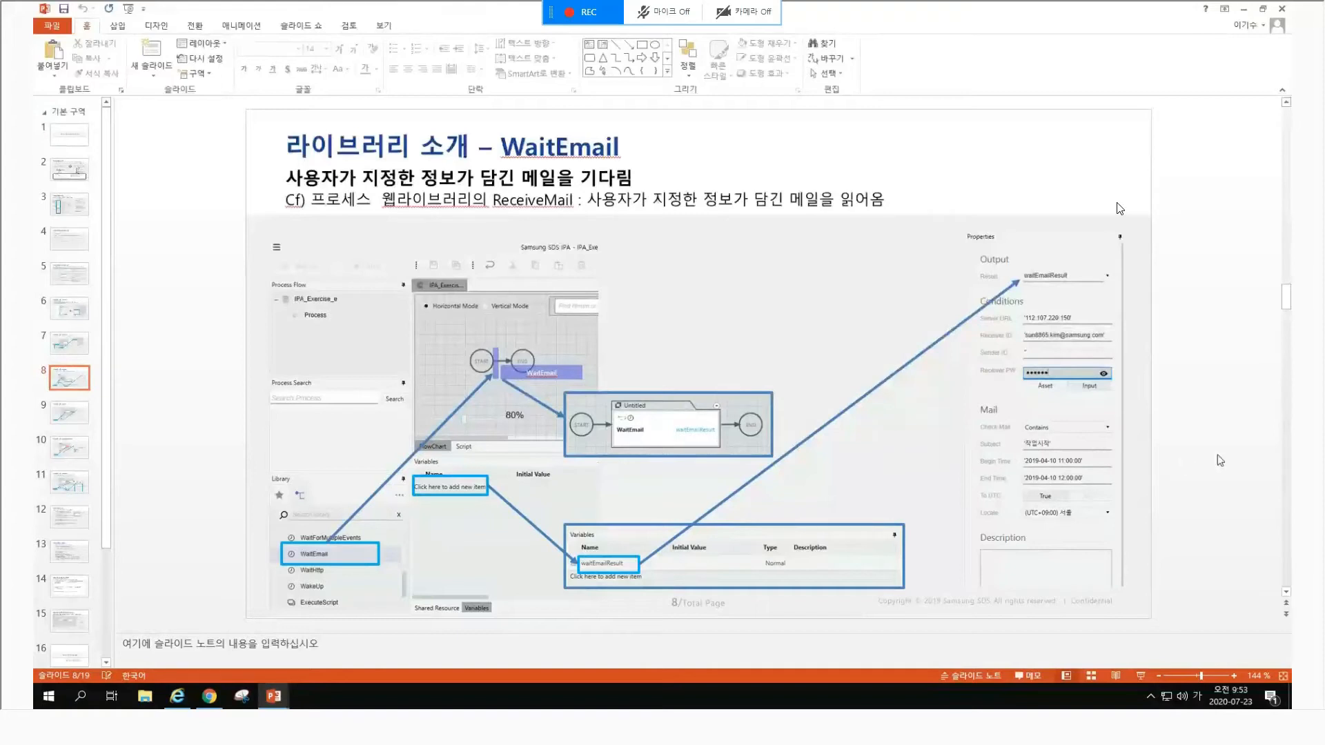
{"action": "scroll", "coordinate": [1217, 454], "scroll_direction": "up", "scroll_amount": 1}
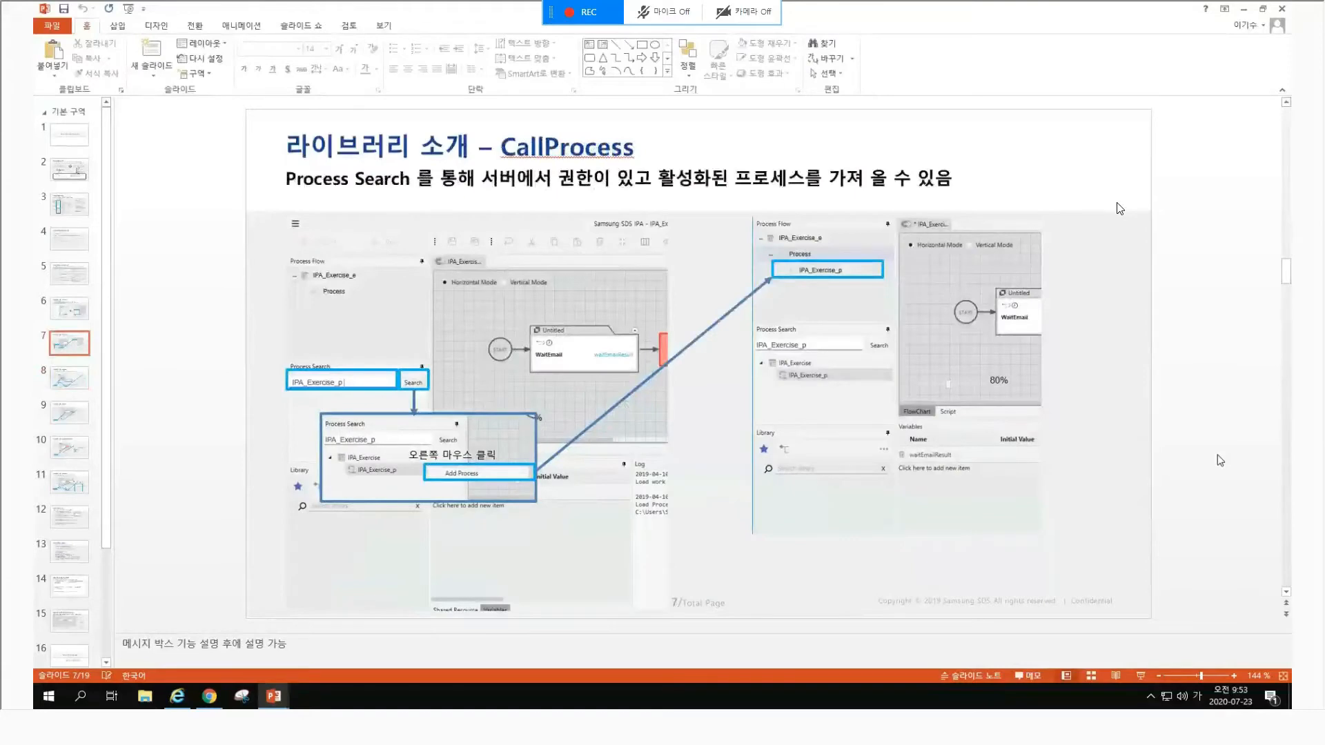
{"action": "scroll", "coordinate": [1217, 454], "scroll_direction": "down", "scroll_amount": 1}
{"action": "scroll", "coordinate": [1217, 454], "scroll_direction": "up", "scroll_amount": 1}
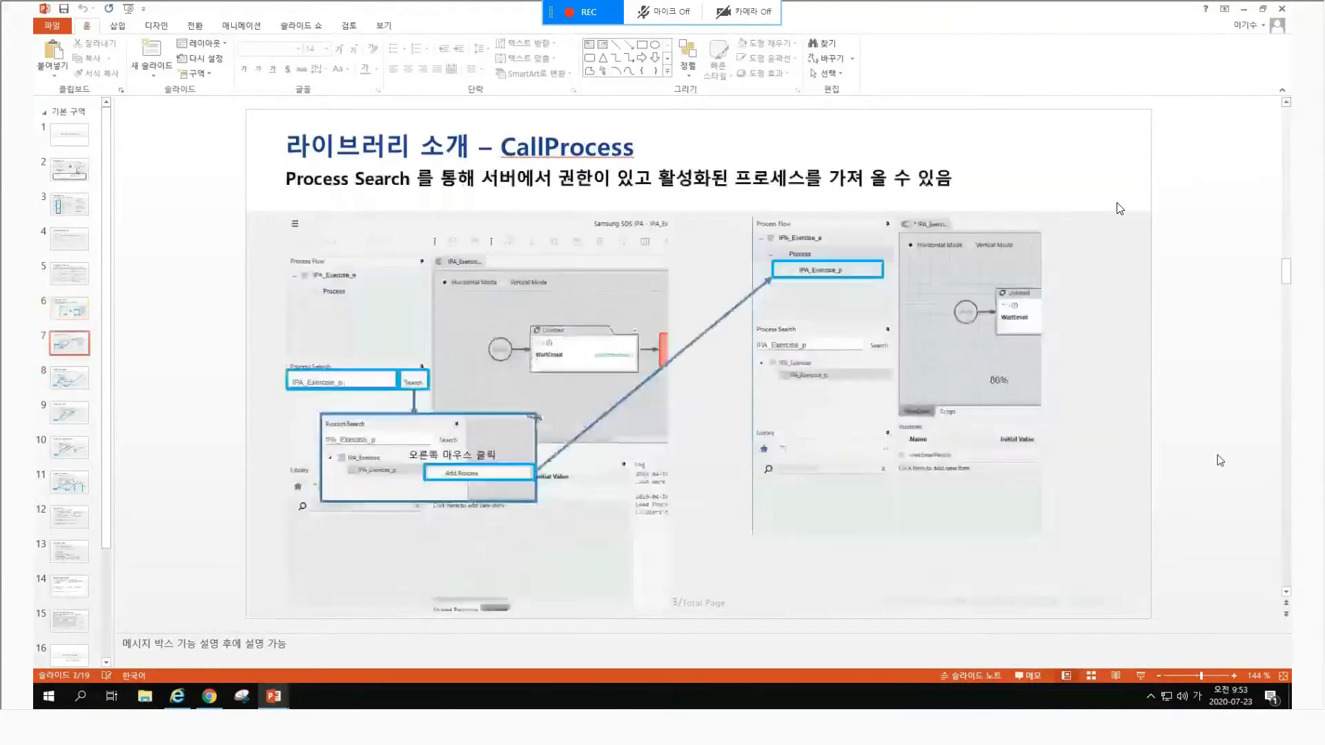
{"action": "scroll", "coordinate": [1217, 454], "scroll_direction": "down", "scroll_amount": 1}
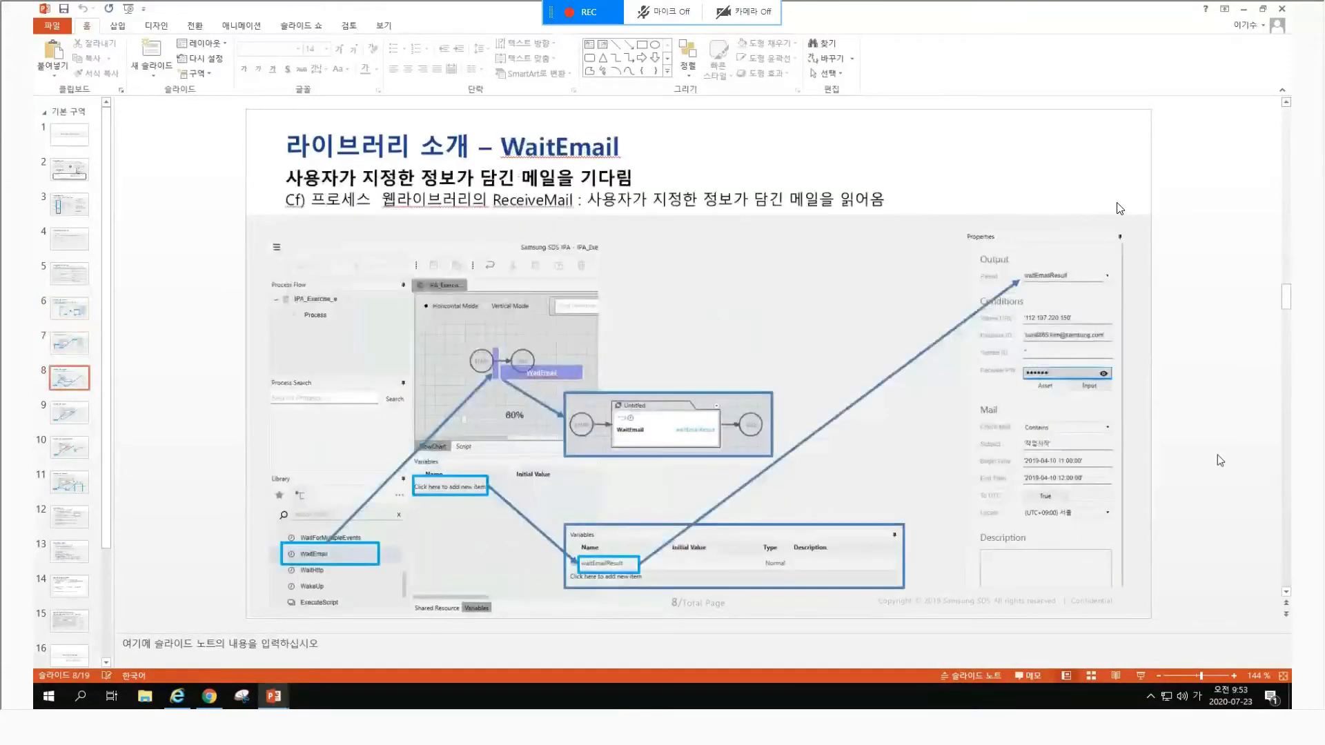
{"action": "scroll", "coordinate": [1217, 454], "scroll_direction": "up", "scroll_amount": 1}
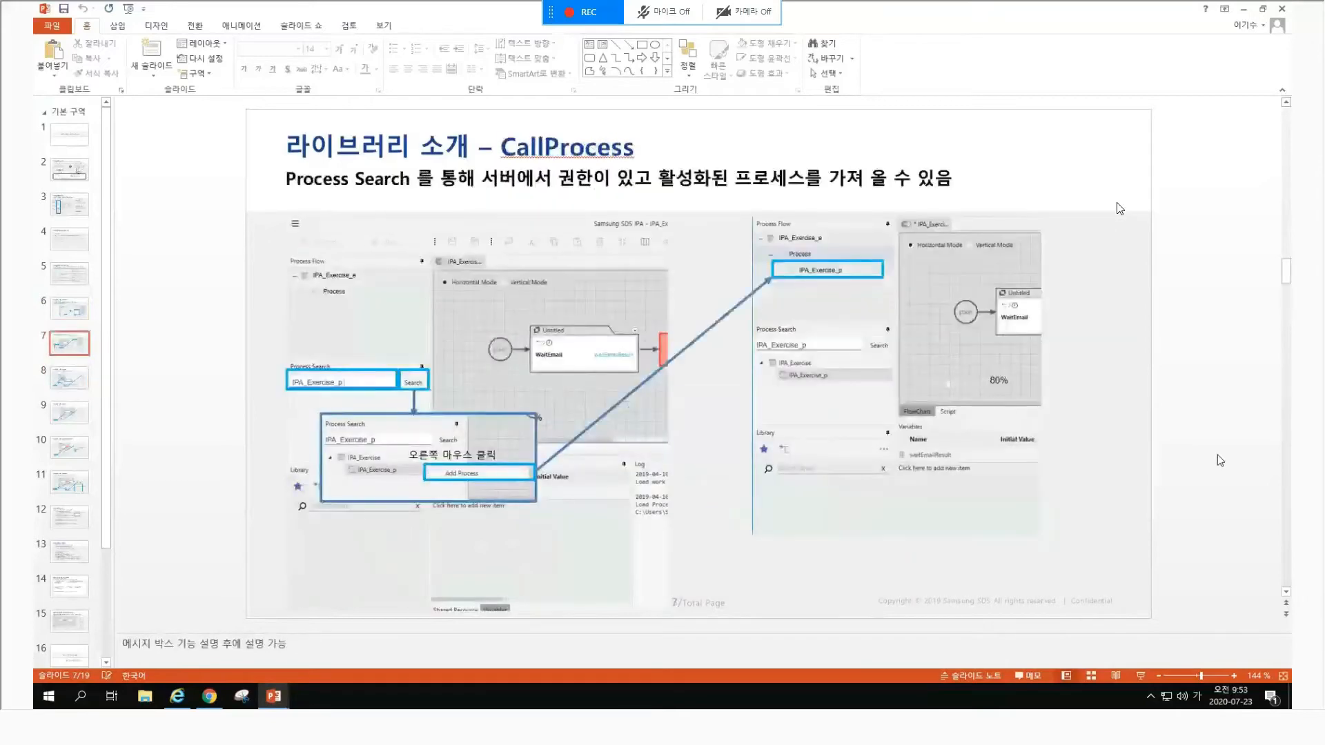
{"action": "scroll", "coordinate": [1217, 454], "scroll_direction": "down", "scroll_amount": 1}
{"action": "scroll", "coordinate": [1217, 454], "scroll_direction": "down", "scroll_amount": 1}
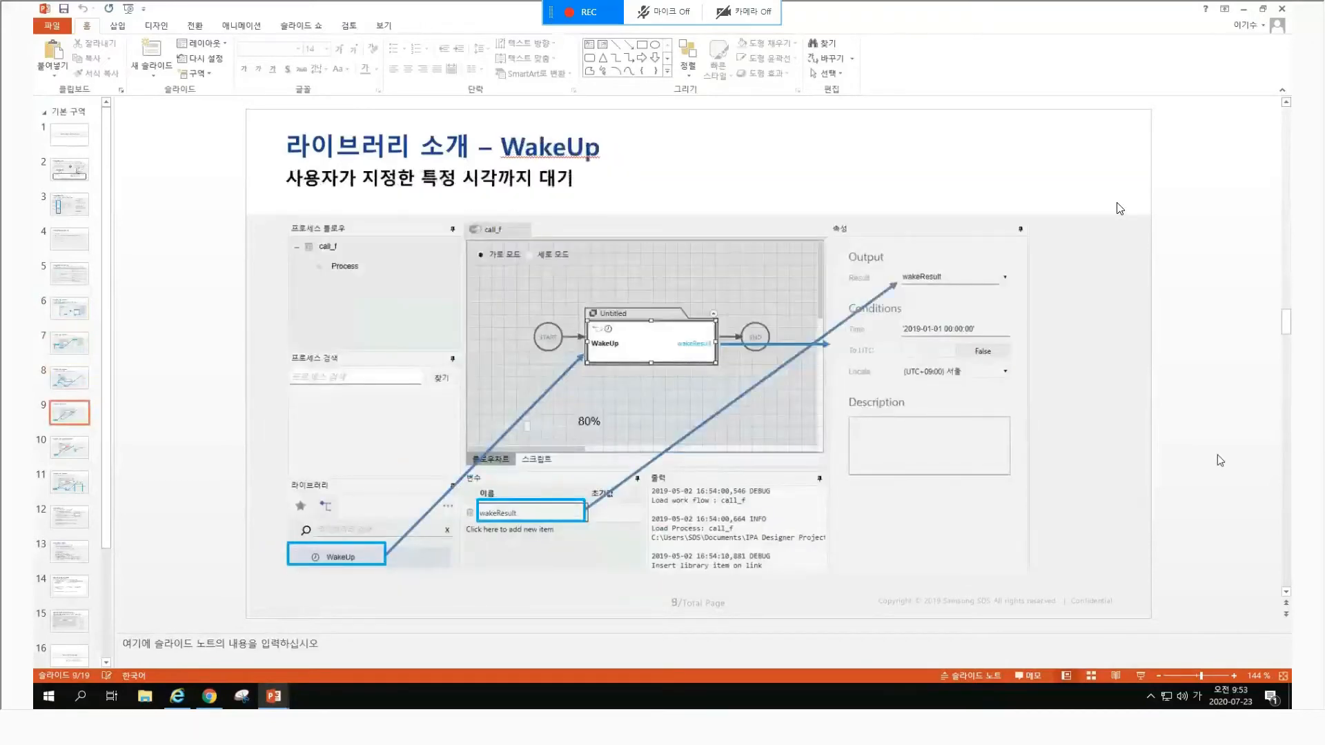
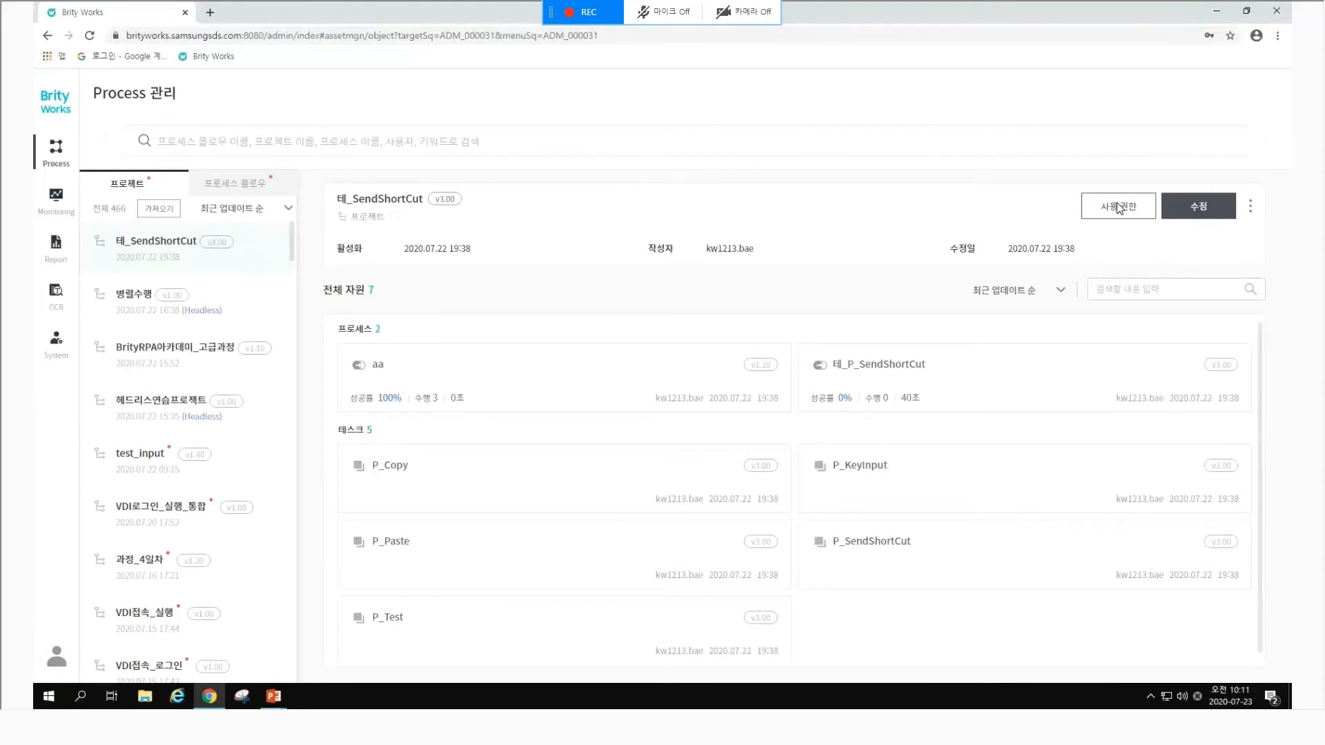
View the 병렬수행 project's resources in the Admin Portal and switch to the Brity Works User Portal slide in PowerPoint.
{"action": "left_click", "coordinate": [223, 319]}
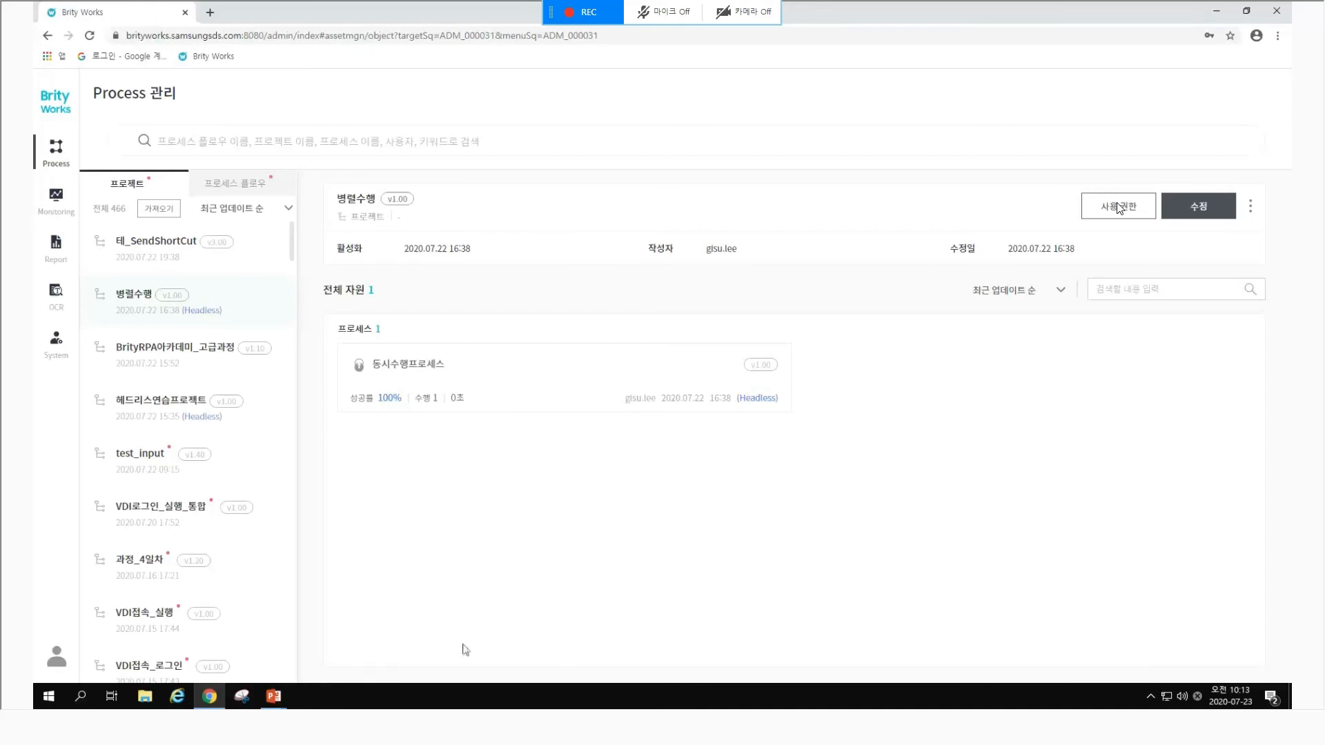
{"action": "left_click", "coordinate": [276, 702]}
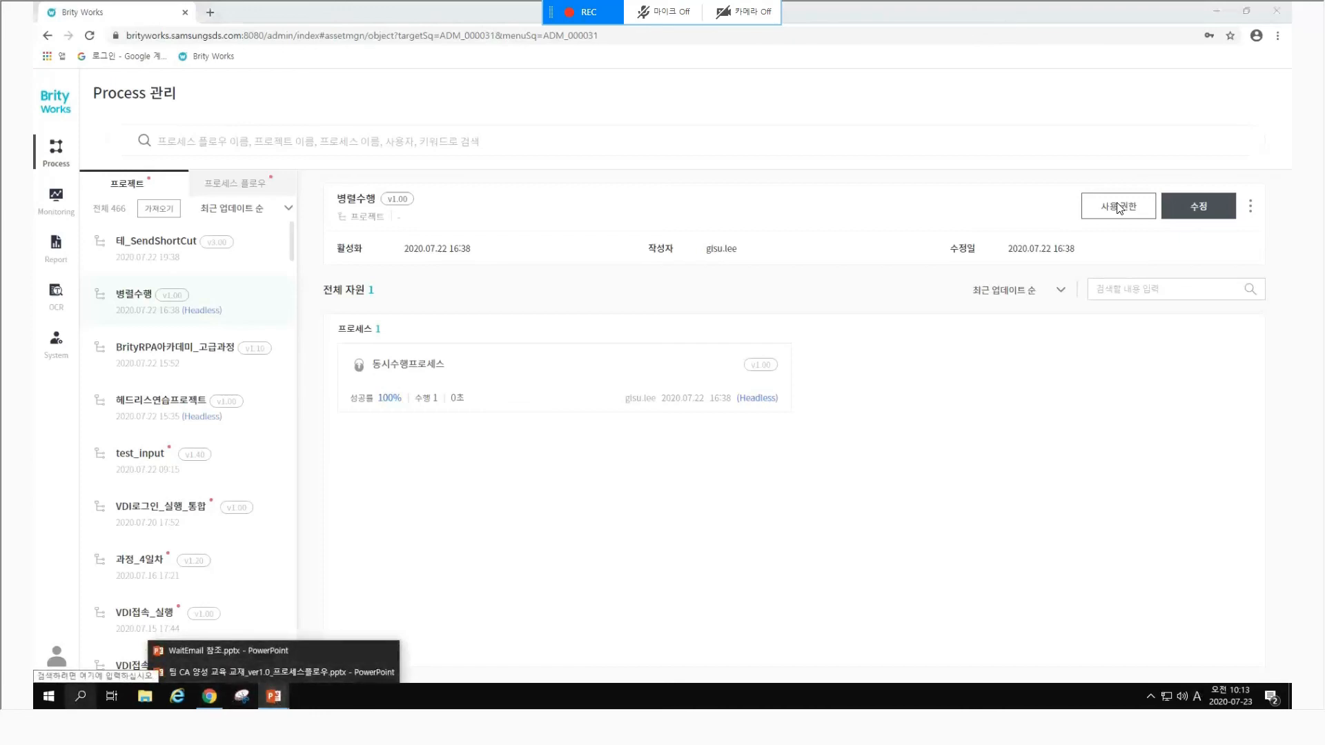
{"action": "key", "text": "alt+Tab"}
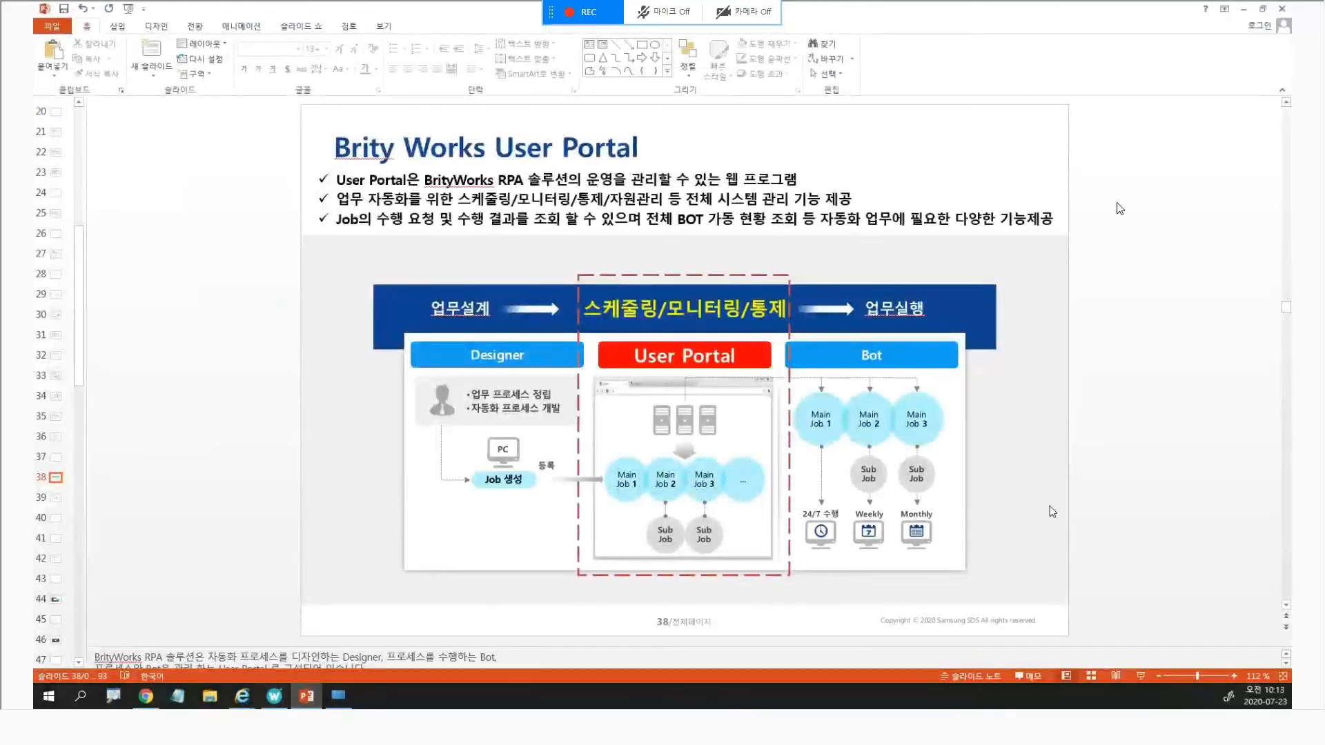
Point out the 스케줄링/모니터링/통제 heading on the User Portal slide, briefly checking the following portal login slide.
{"action": "left_click_drag", "start_coordinate": [750, 308], "coordinate": [792, 310]}
{"action": "left_click", "coordinate": [1037, 531]}
{"action": "key", "text": "Page_Down"}
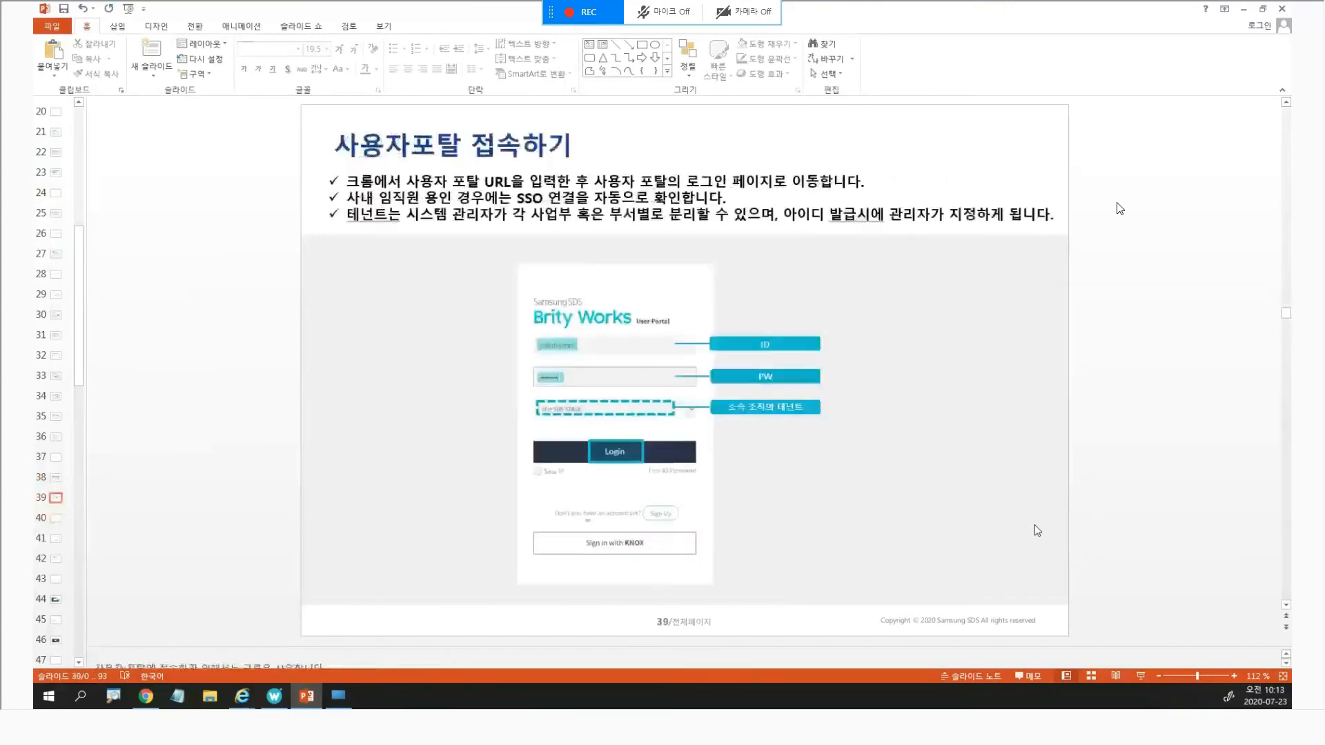
{"action": "key", "text": "Page_Up"}
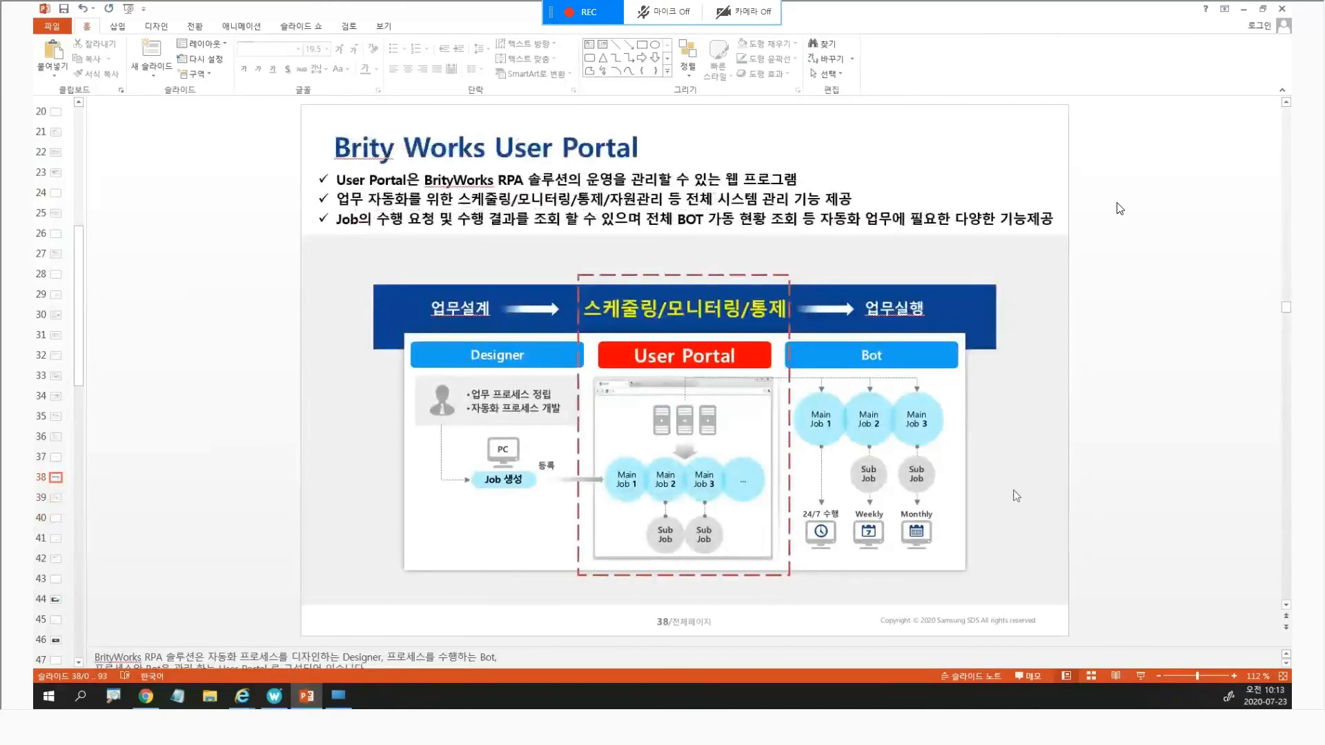
{"action": "double_click", "coordinate": [765, 310]}
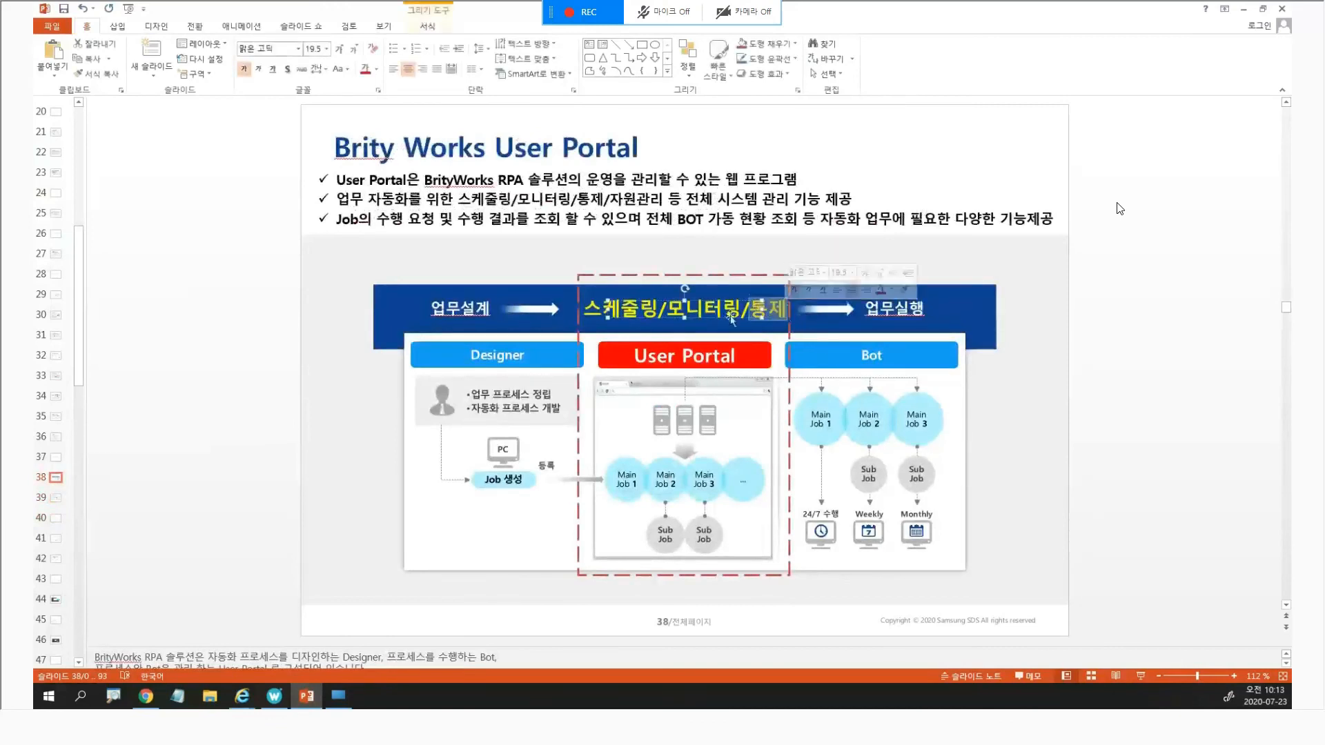
{"action": "left_click", "coordinate": [652, 311]}
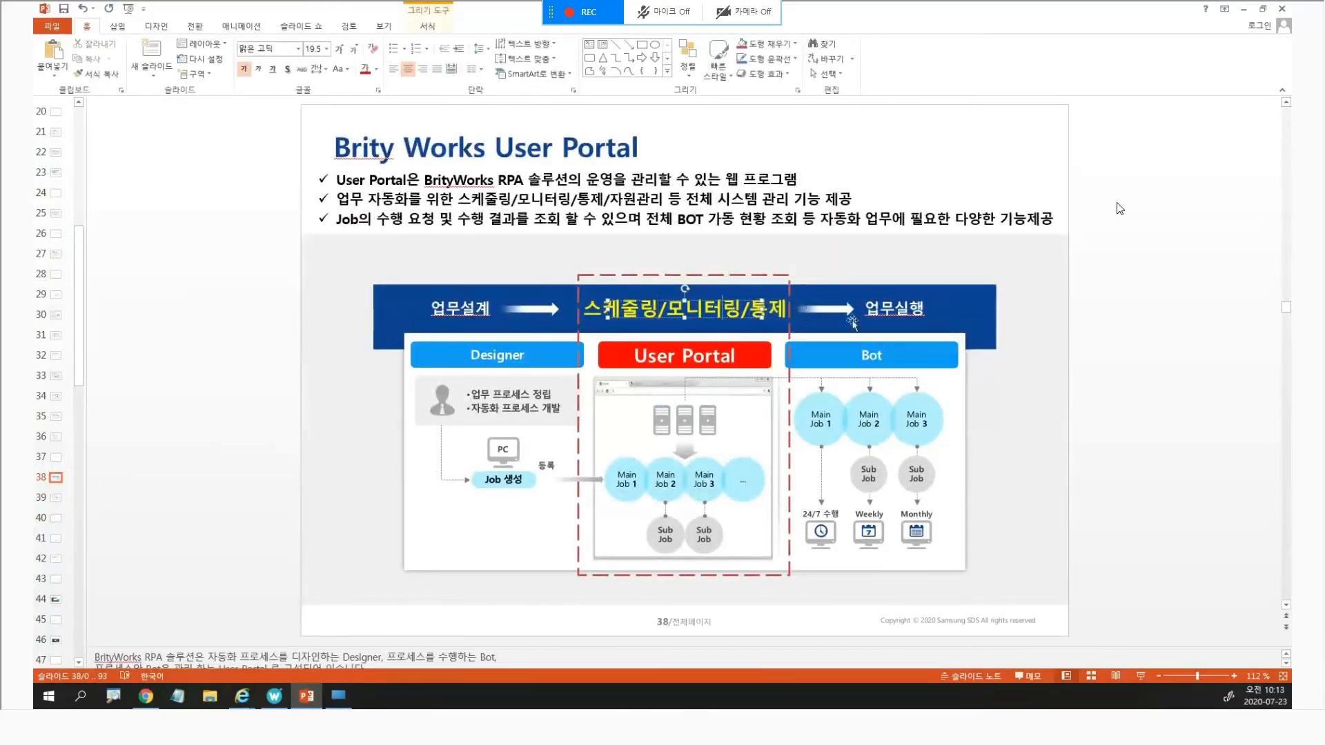
{"action": "left_click", "coordinate": [1047, 441]}
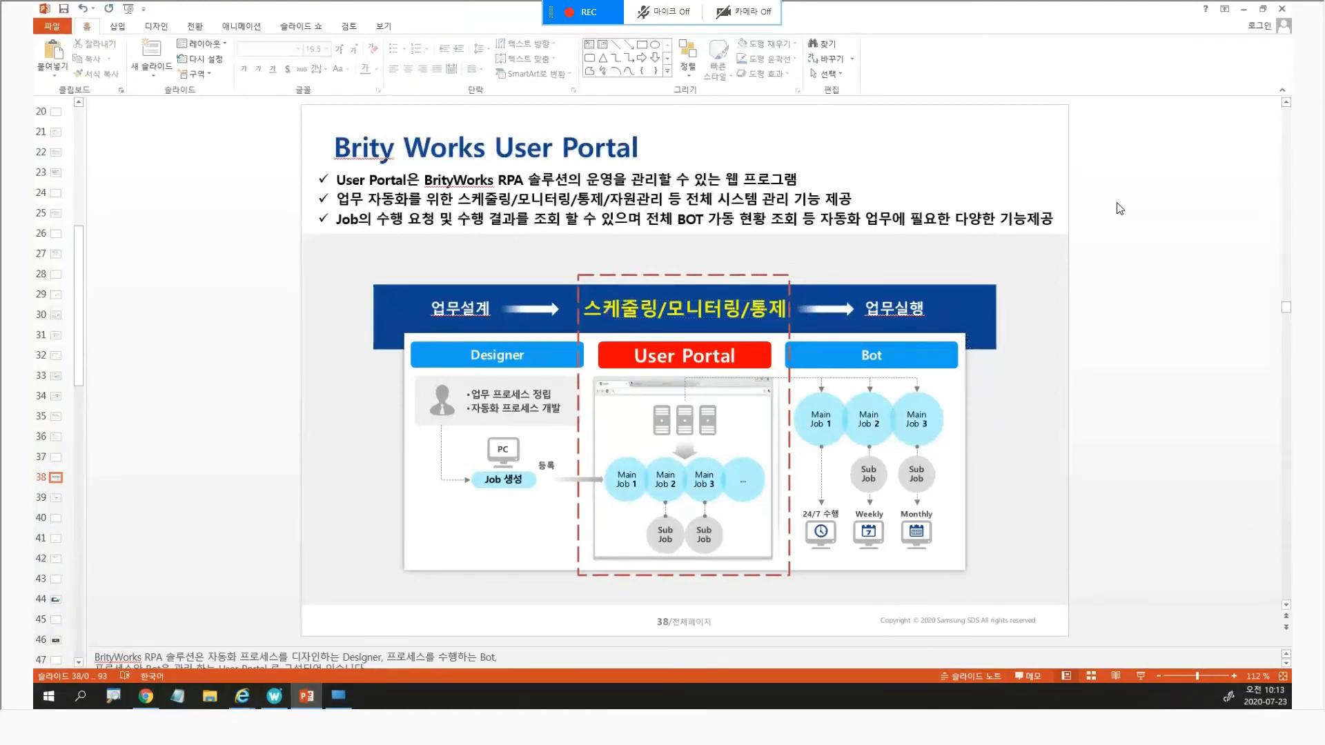
{"action": "left_click", "coordinate": [274, 695]}
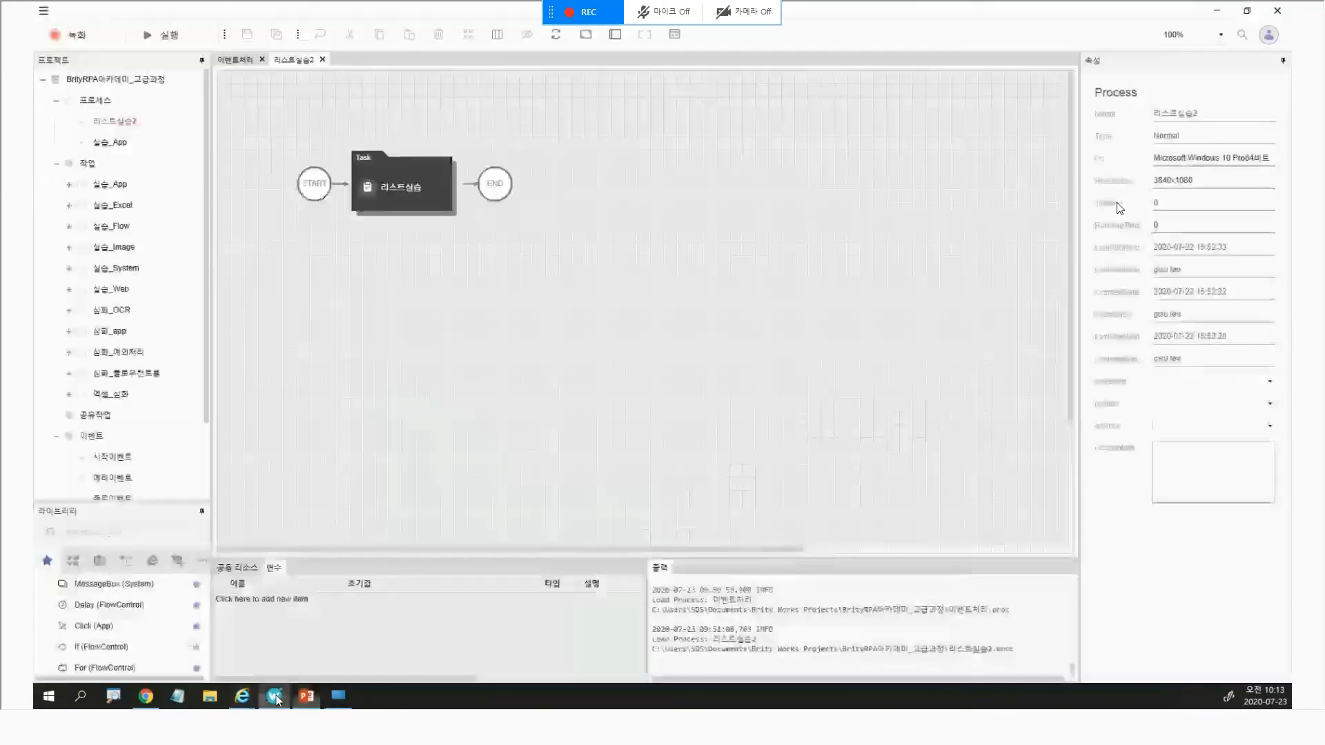
{"action": "left_click", "coordinate": [1268, 35]}
{"action": "left_click", "coordinate": [306, 695]}
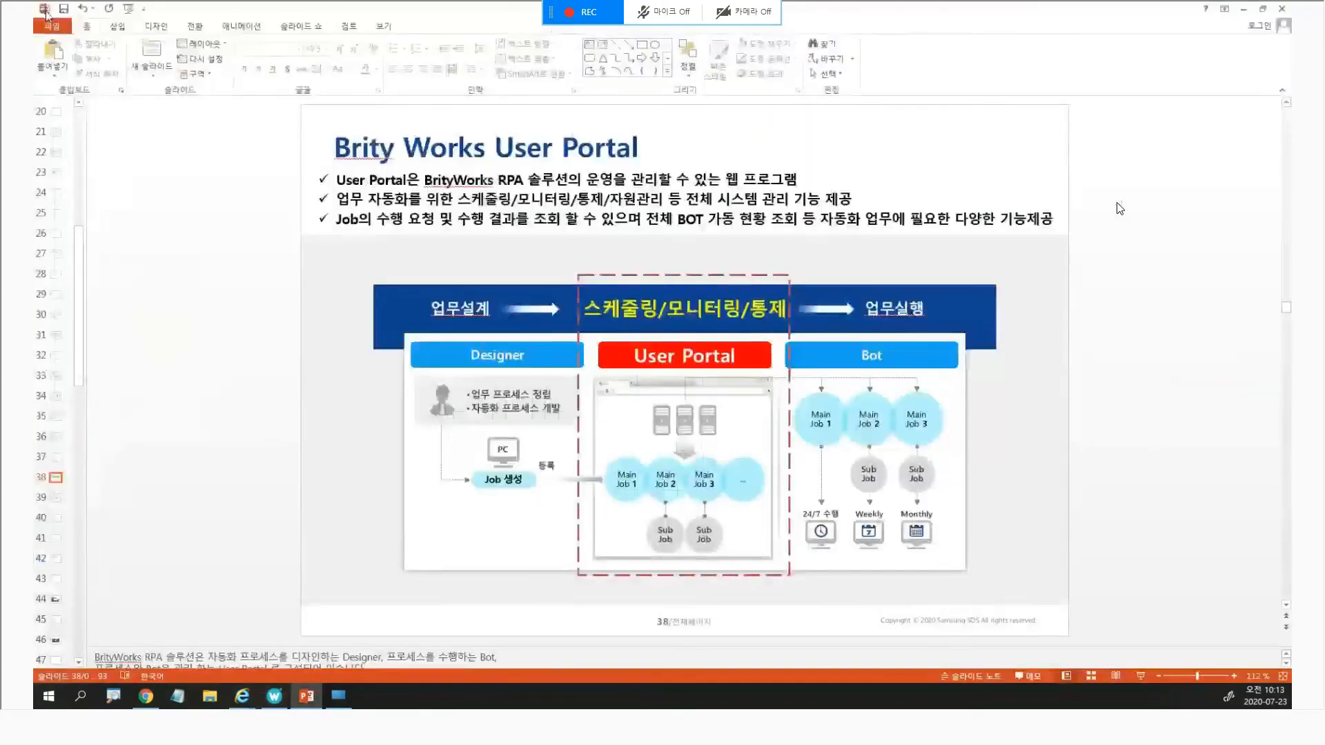
Switch to the Brity Works designer, browse the server's list of importable projects, and close it without importing anything.
{"action": "left_click", "coordinate": [274, 696]}
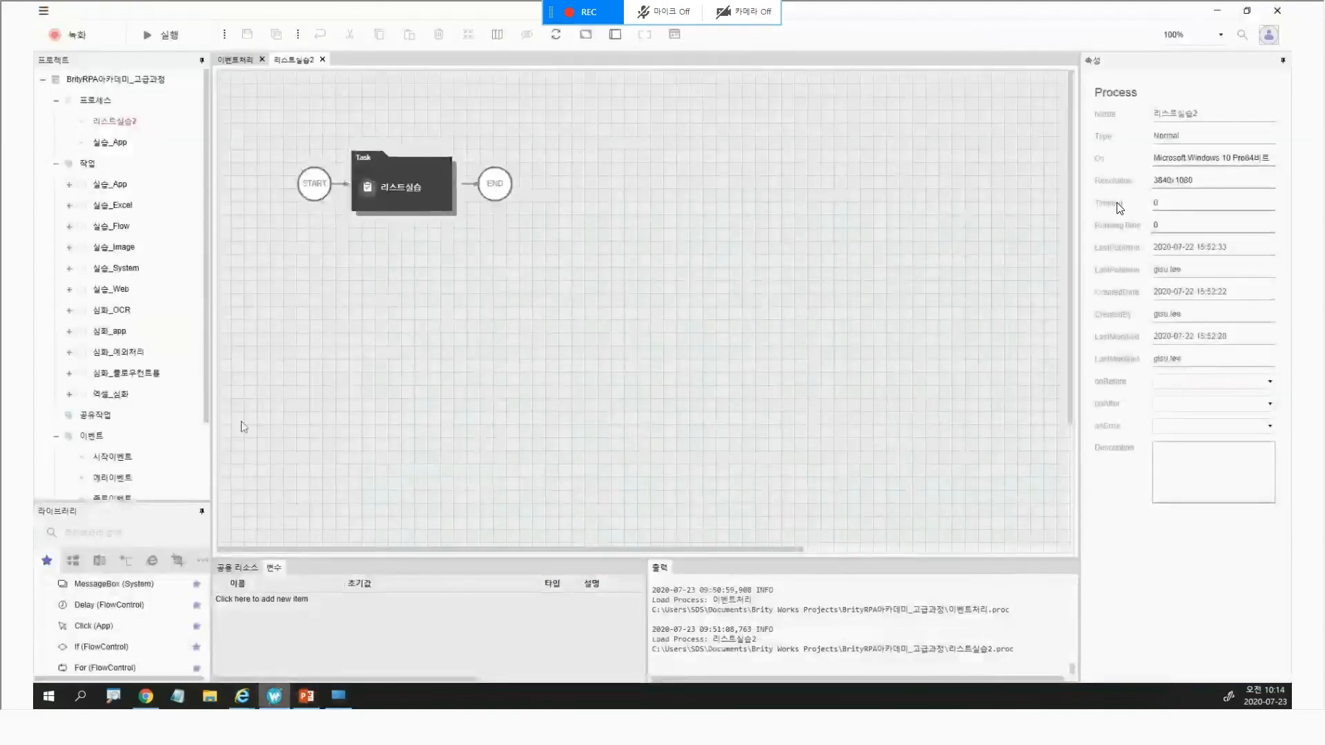
{"action": "left_click", "coordinate": [41, 10]}
{"action": "mouse_move", "coordinate": [118, 167]}
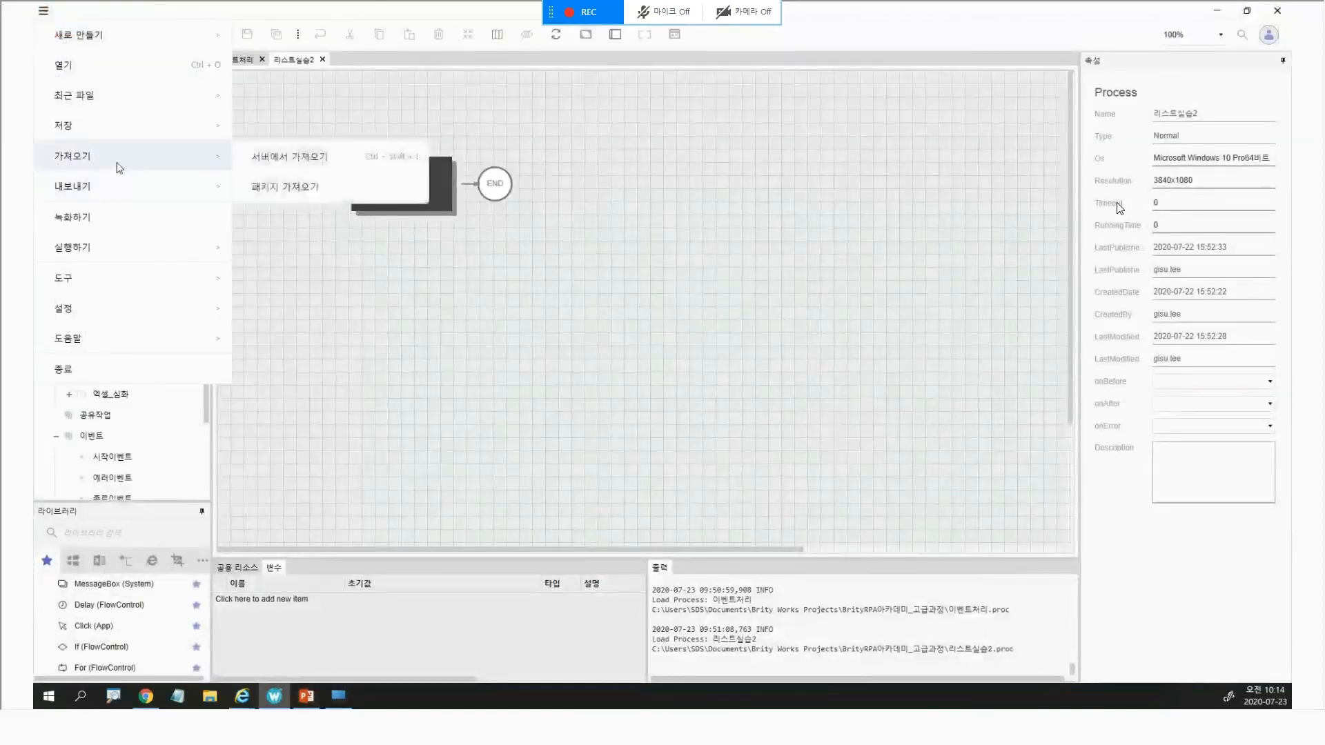
{"action": "left_click", "coordinate": [290, 158]}
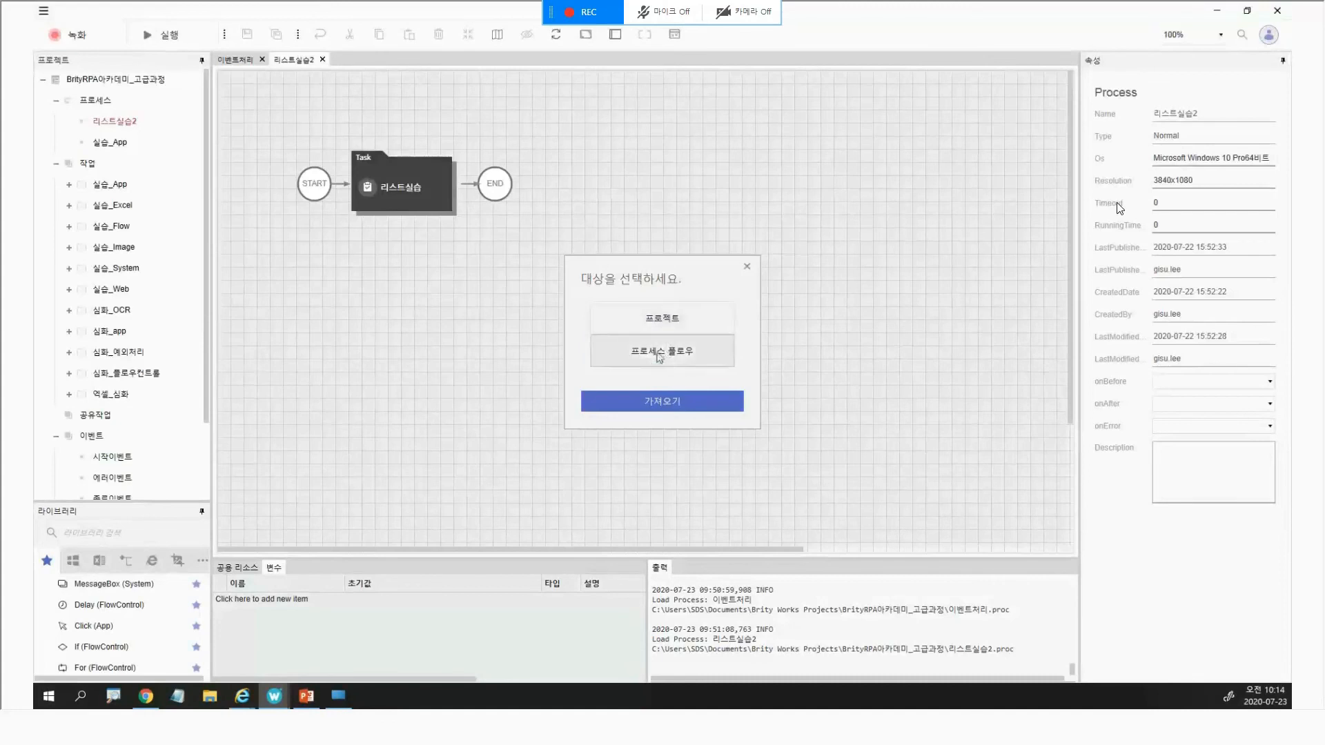
{"action": "left_click", "coordinate": [662, 318]}
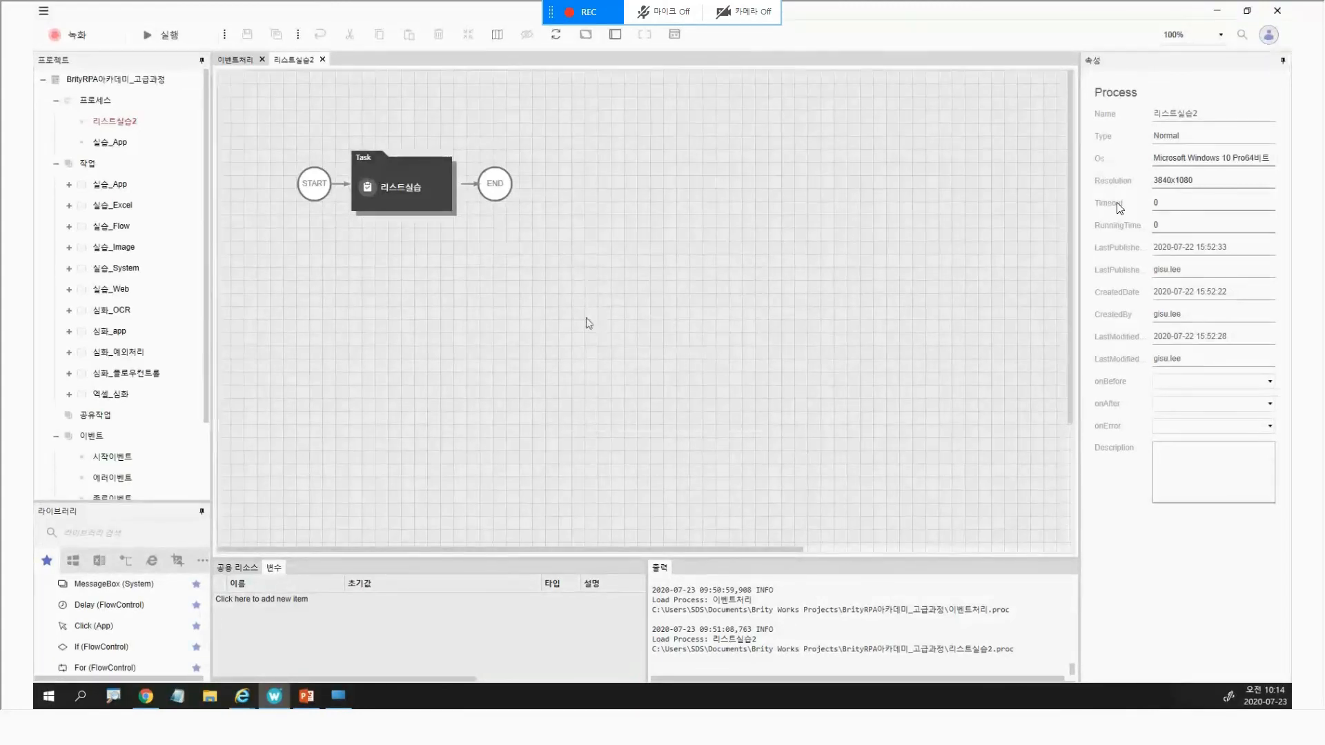
{"action": "scroll", "coordinate": [659, 360], "scroll_direction": "down", "scroll_amount": 8}
{"action": "scroll", "coordinate": [544, 352], "scroll_direction": "down", "scroll_amount": 10}
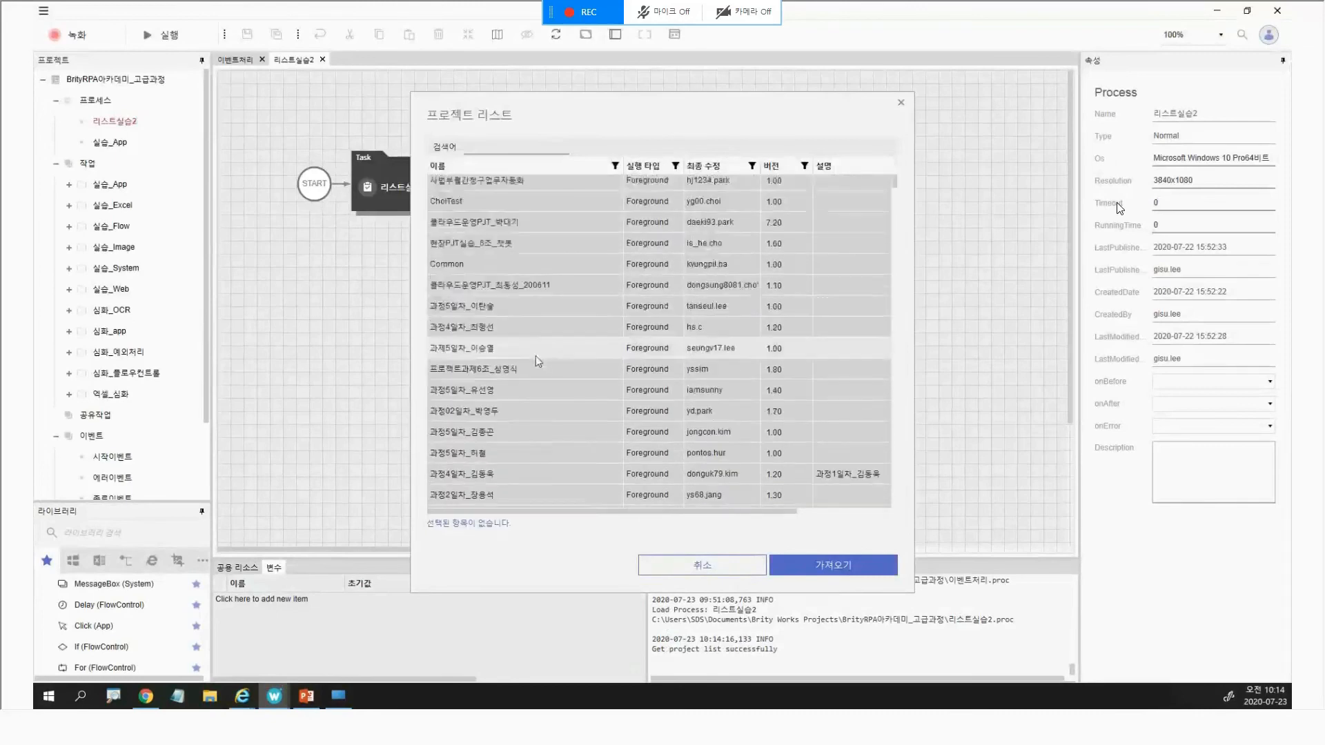
{"action": "scroll", "coordinate": [530, 366], "scroll_direction": "up", "scroll_amount": 10}
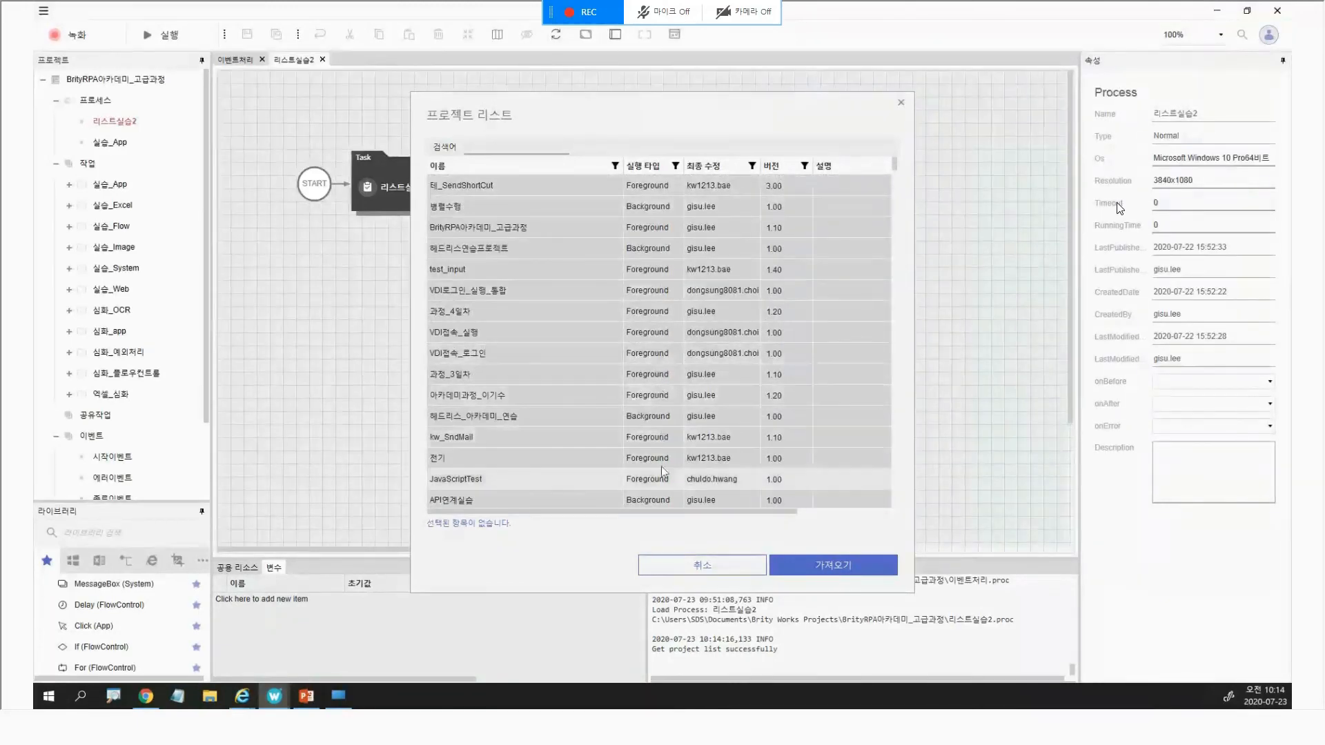
{"action": "scroll", "coordinate": [552, 227], "scroll_direction": "down", "scroll_amount": 2}
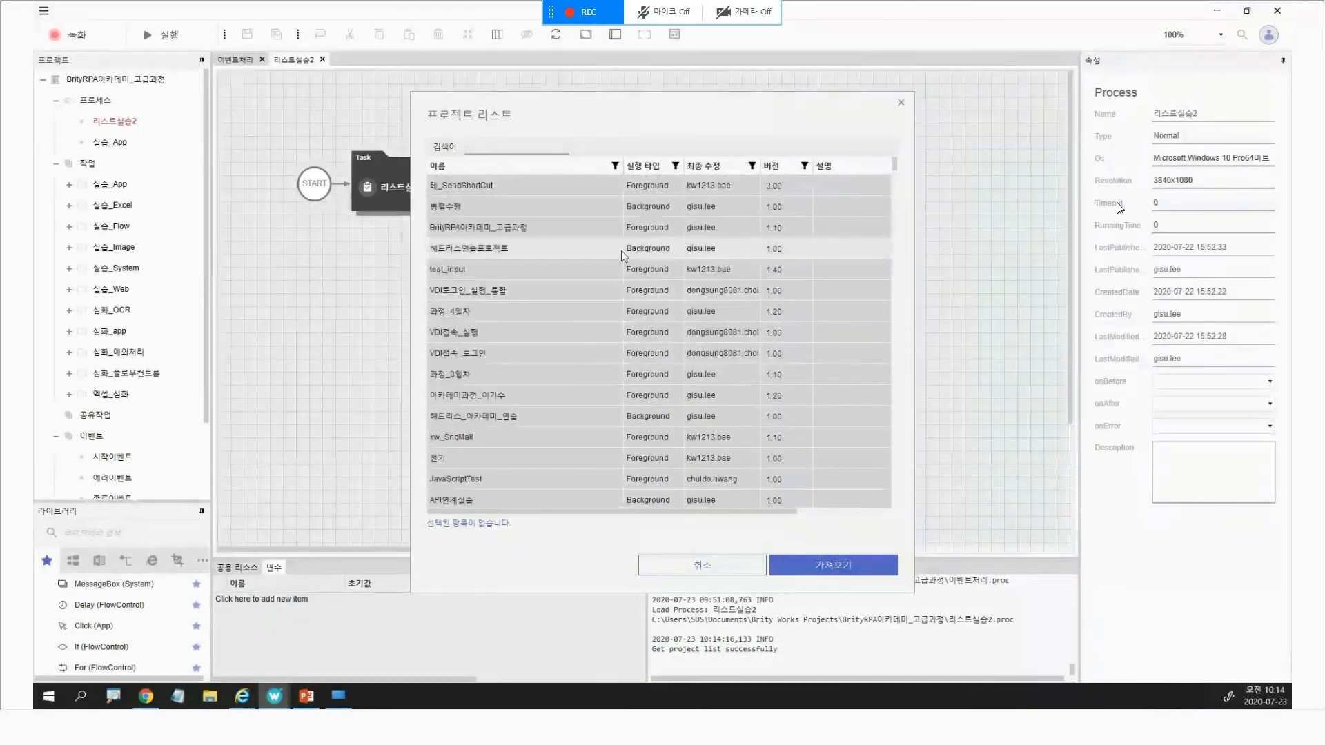
{"action": "scroll", "coordinate": [545, 217], "scroll_direction": "up", "scroll_amount": 2}
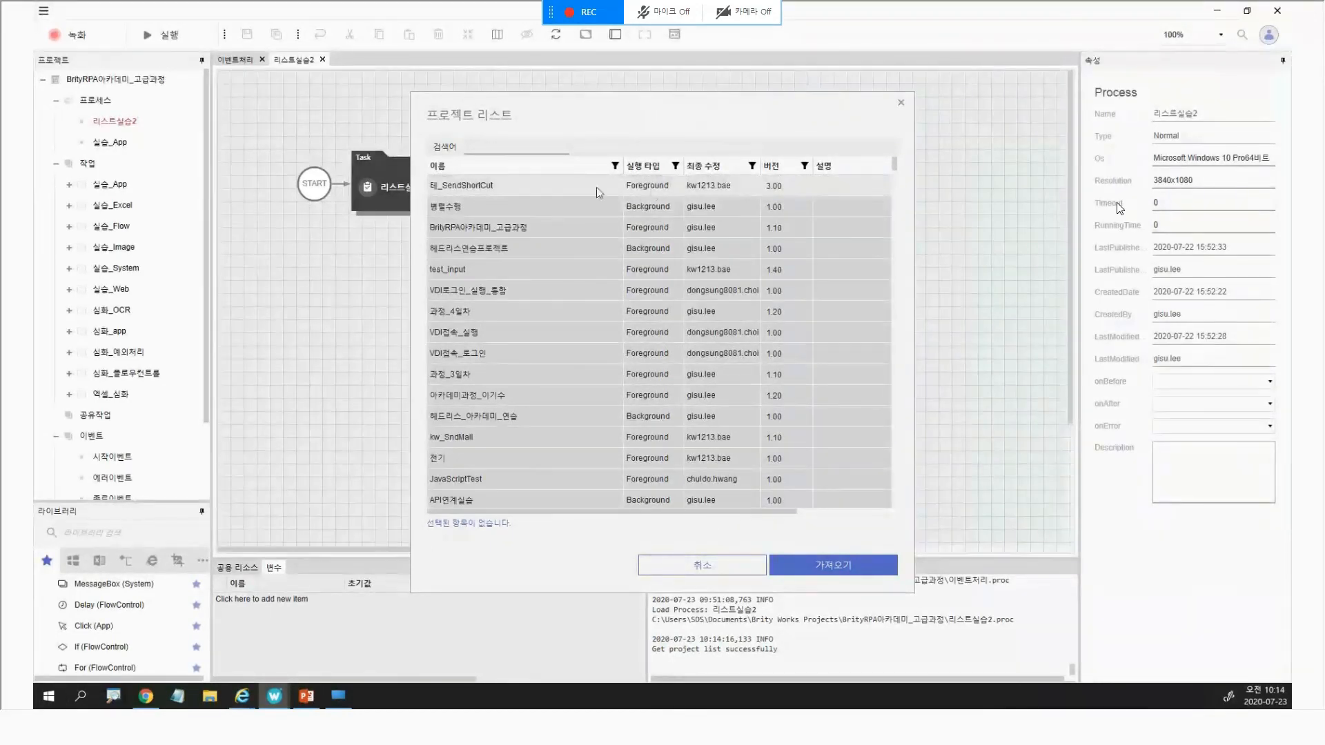
{"action": "scroll", "coordinate": [734, 433], "scroll_direction": "down", "scroll_amount": 4}
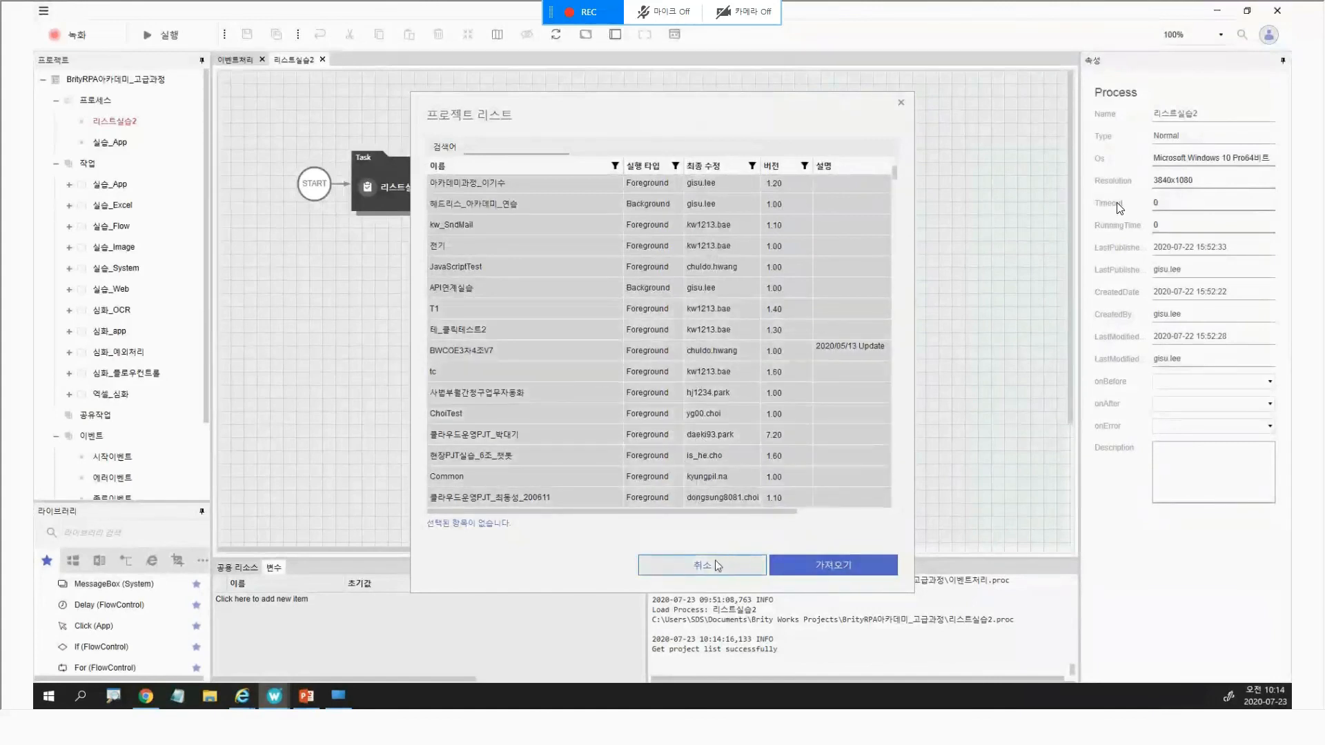
{"action": "left_click", "coordinate": [725, 566]}
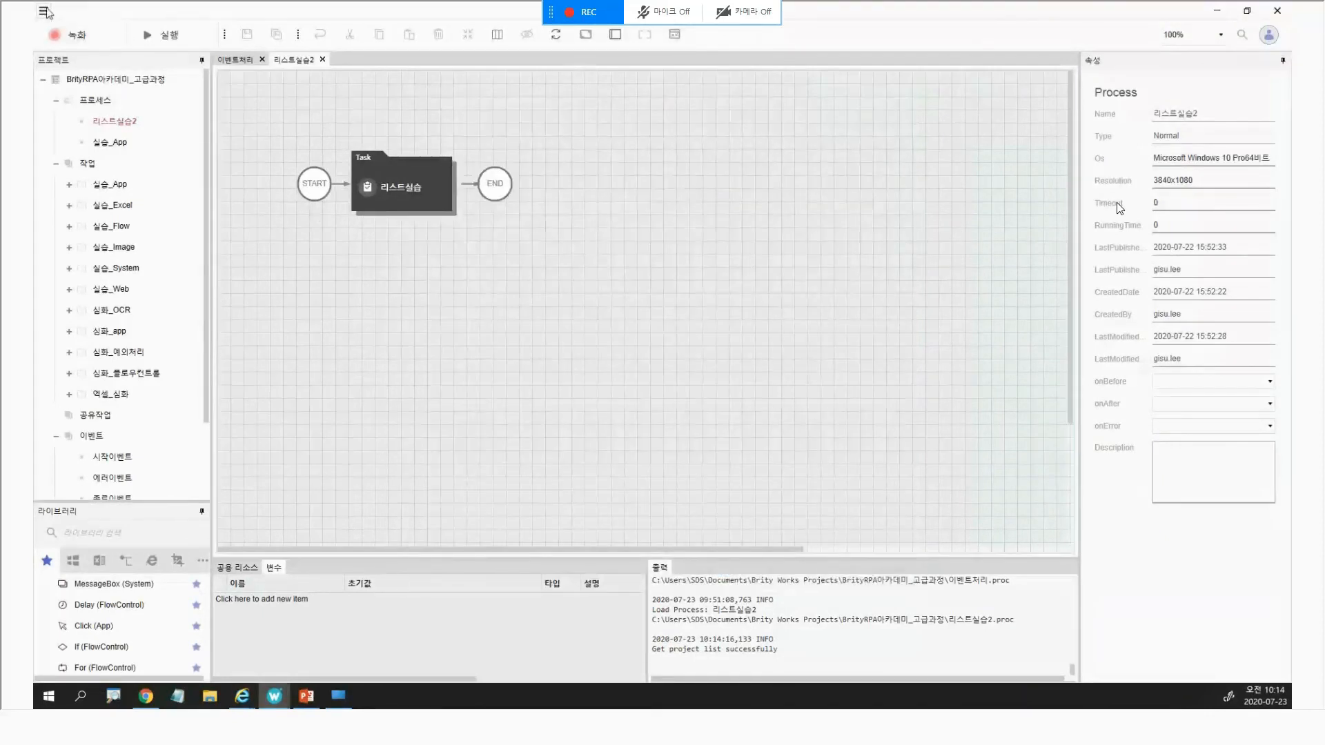
Import the 일배치프로세스 process flow from the server into the designer.
{"action": "left_click", "coordinate": [44, 11]}
{"action": "mouse_move", "coordinate": [129, 185]}
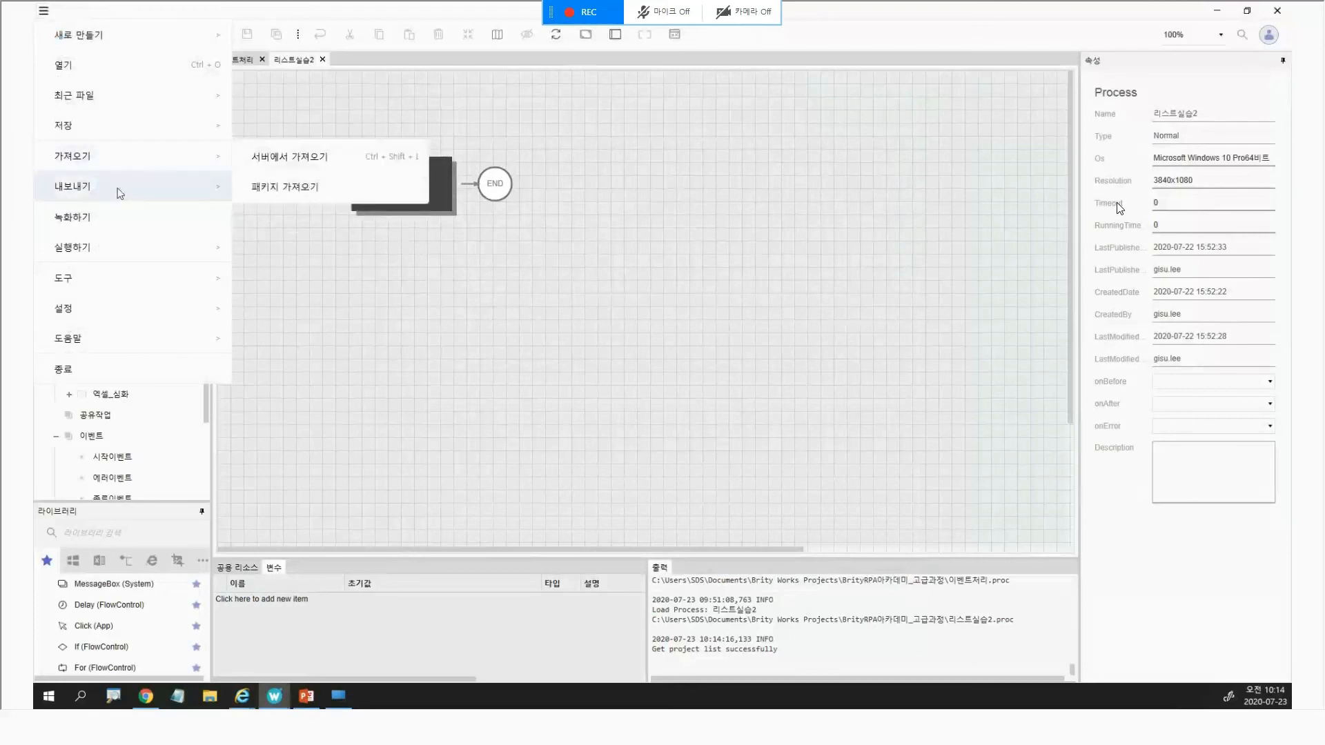
{"action": "left_click", "coordinate": [312, 161]}
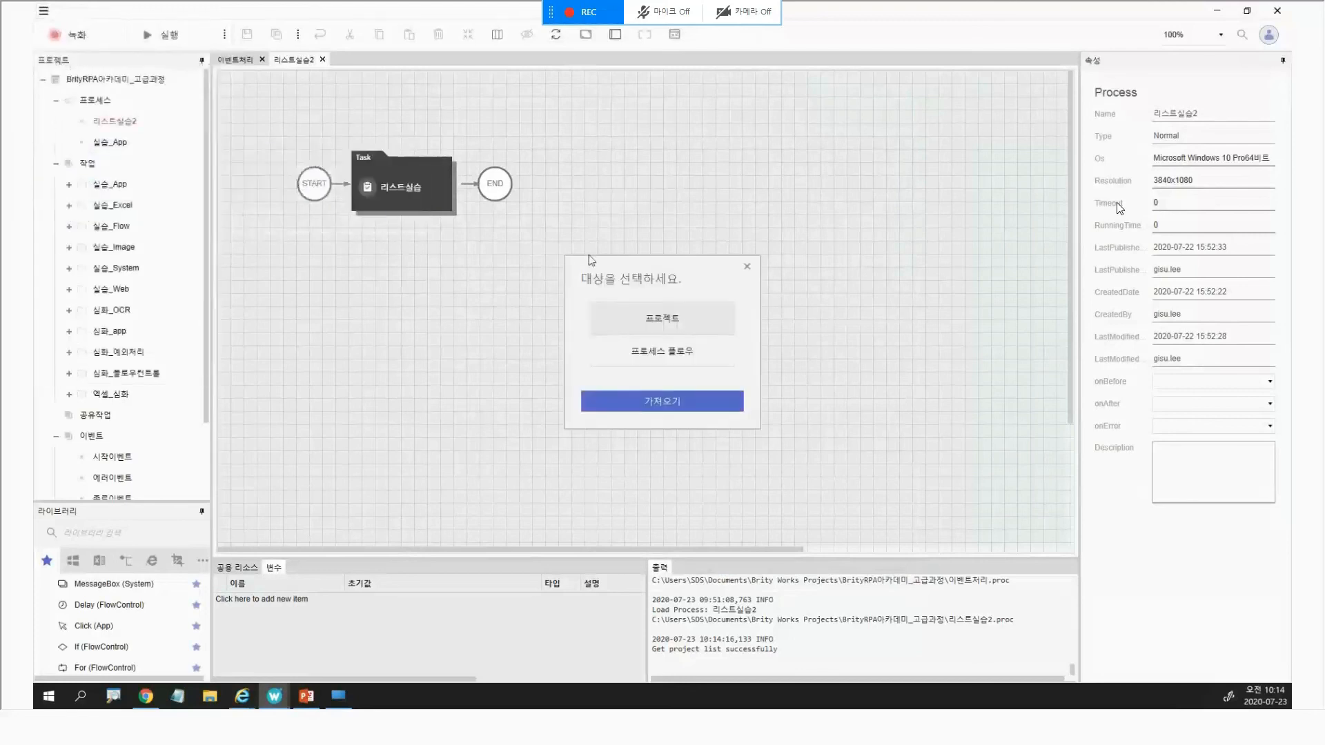
{"action": "left_click", "coordinate": [674, 399]}
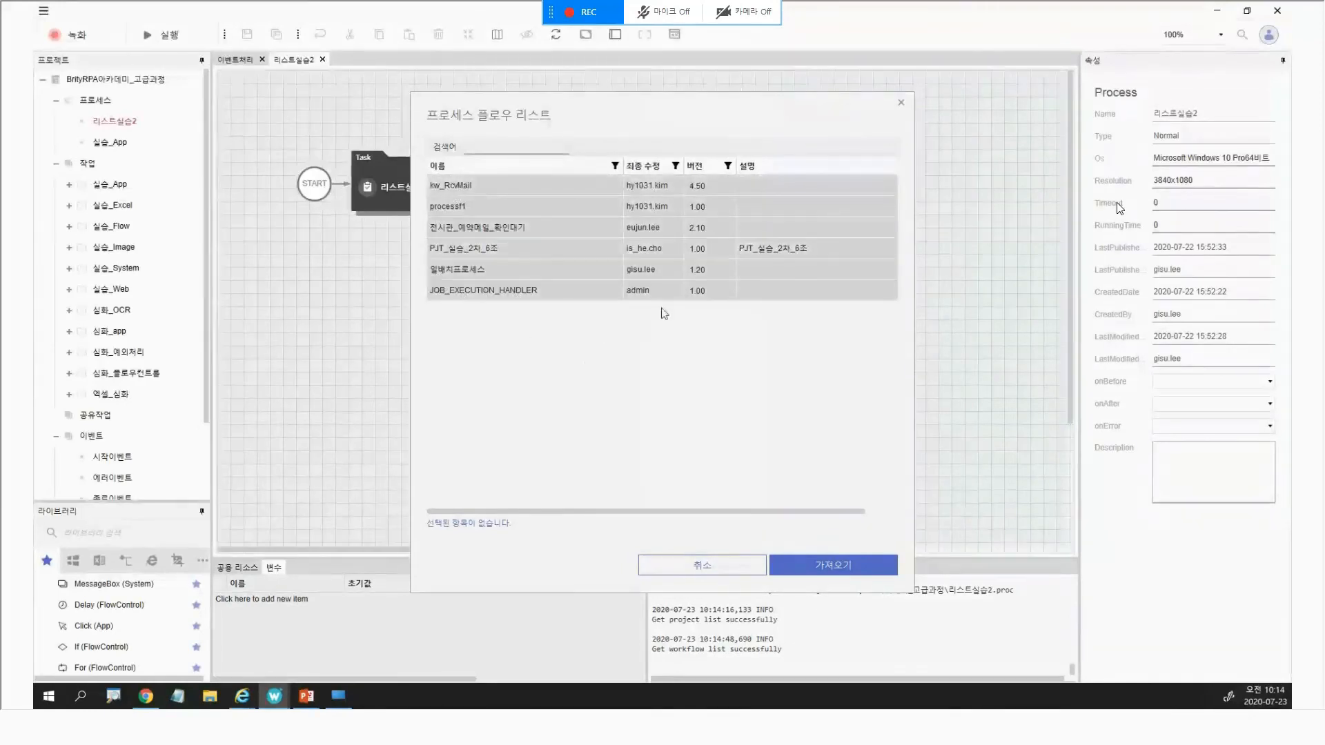
{"action": "left_click", "coordinate": [471, 275]}
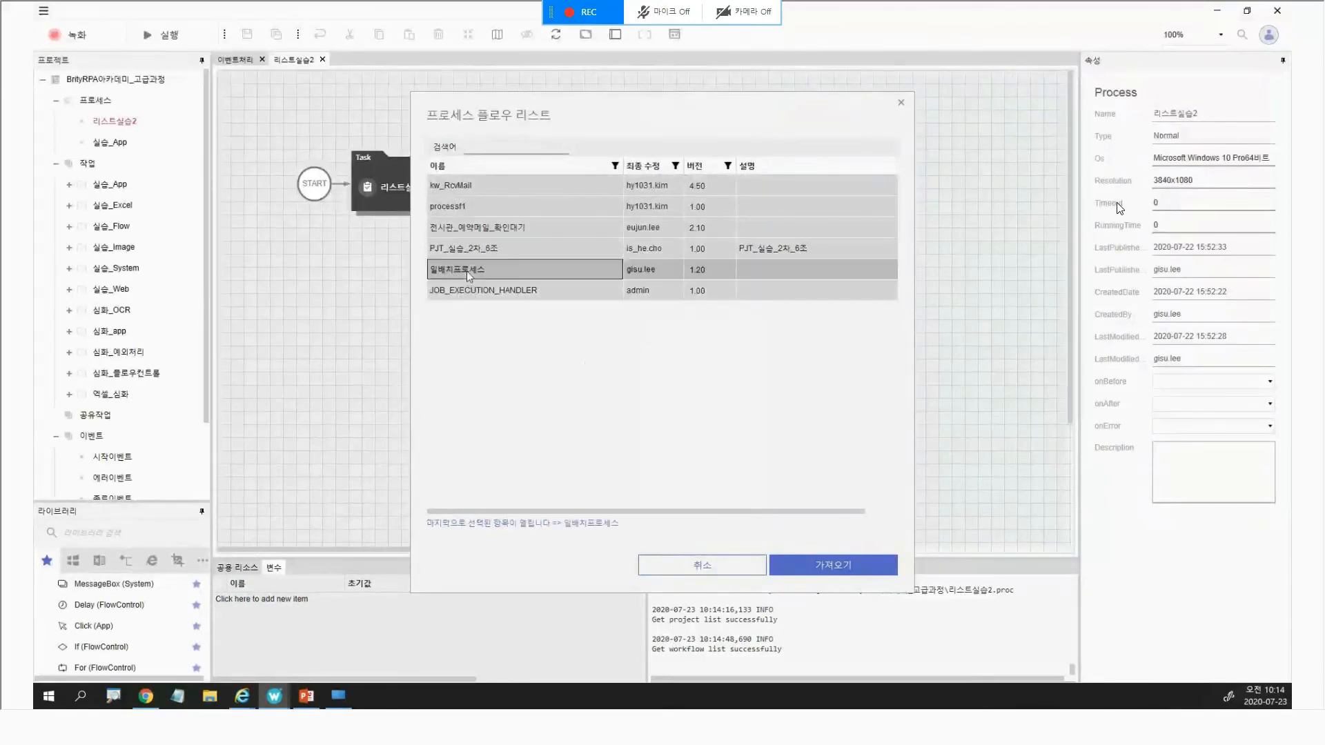
{"action": "left_click", "coordinate": [799, 563]}
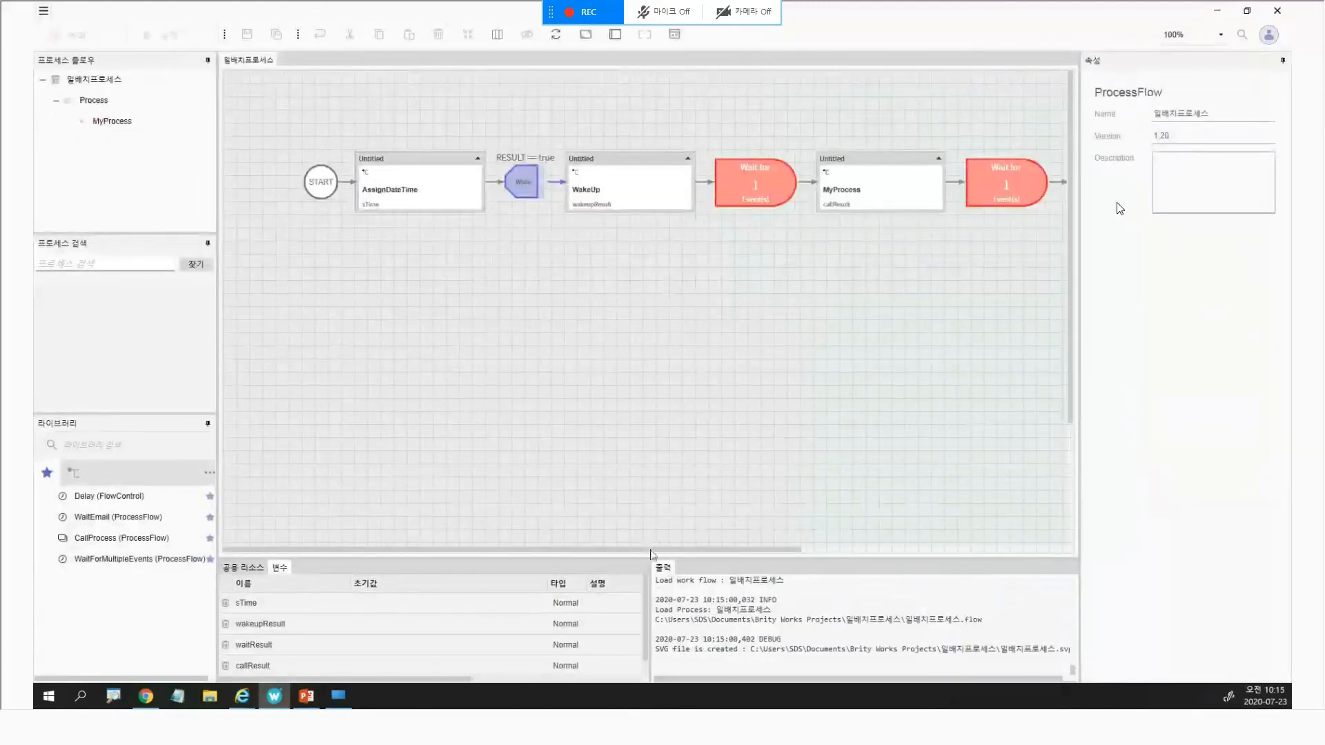
Review the properties of the AssignDateTime, While and WakeUp blocks at the start of the 일배치프로세스 flow.
{"action": "left_click_drag", "start_coordinate": [655, 549], "coordinate": [610, 539]}
{"action": "left_click", "coordinate": [442, 201]}
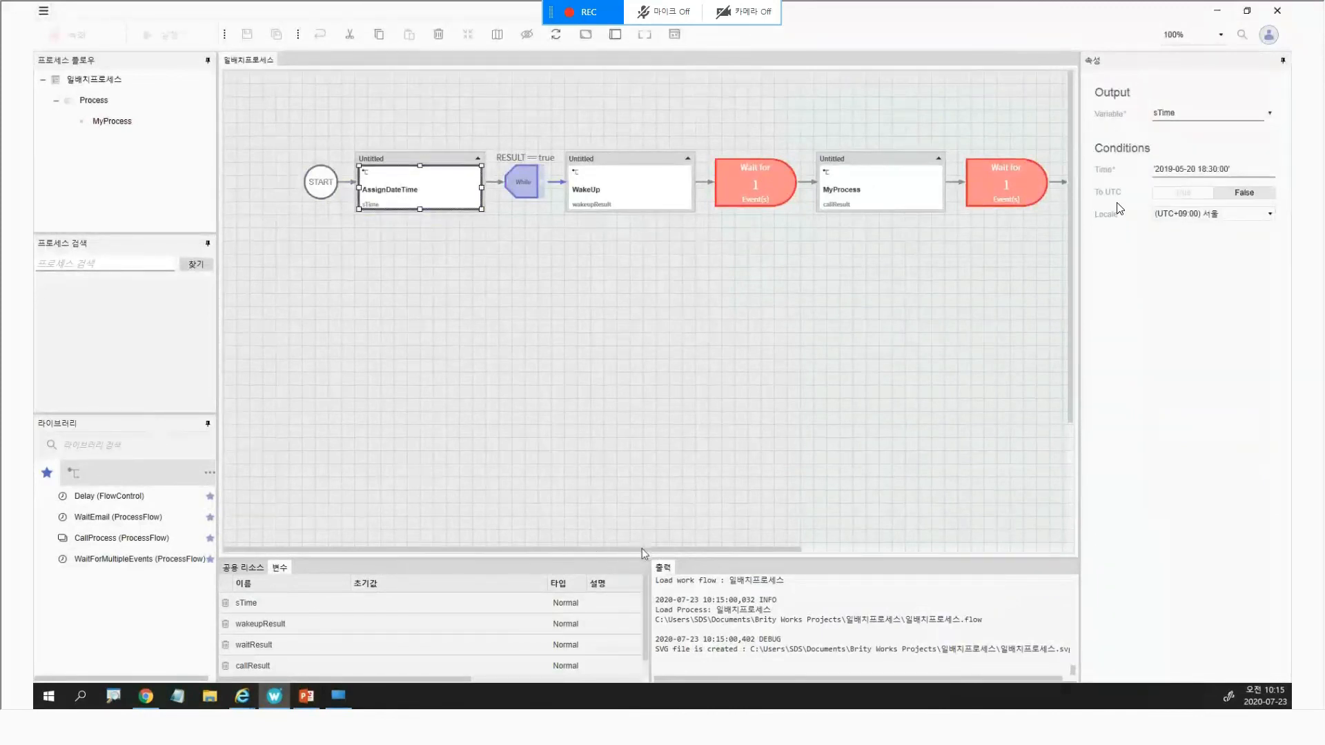
{"action": "left_click_drag", "start_coordinate": [644, 550], "coordinate": [721, 553]}
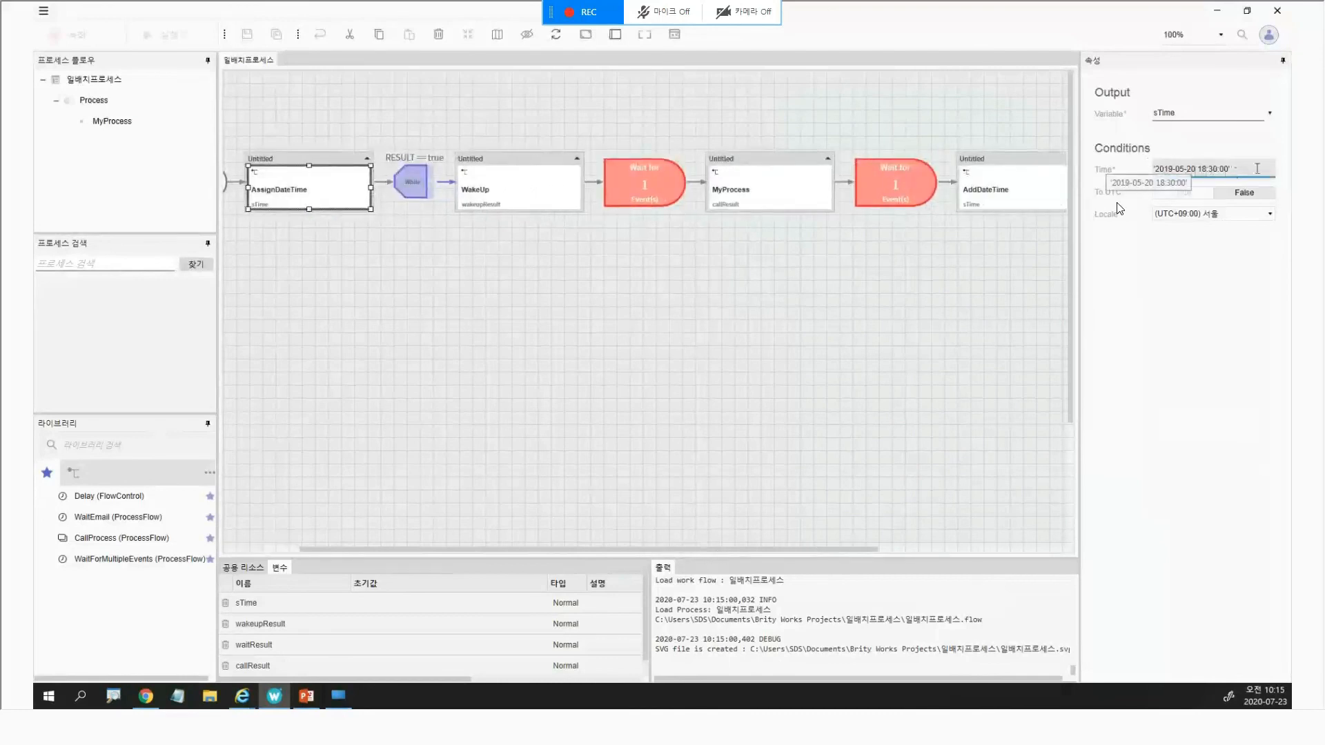
{"action": "left_click", "coordinate": [422, 182]}
{"action": "left_click", "coordinate": [514, 198]}
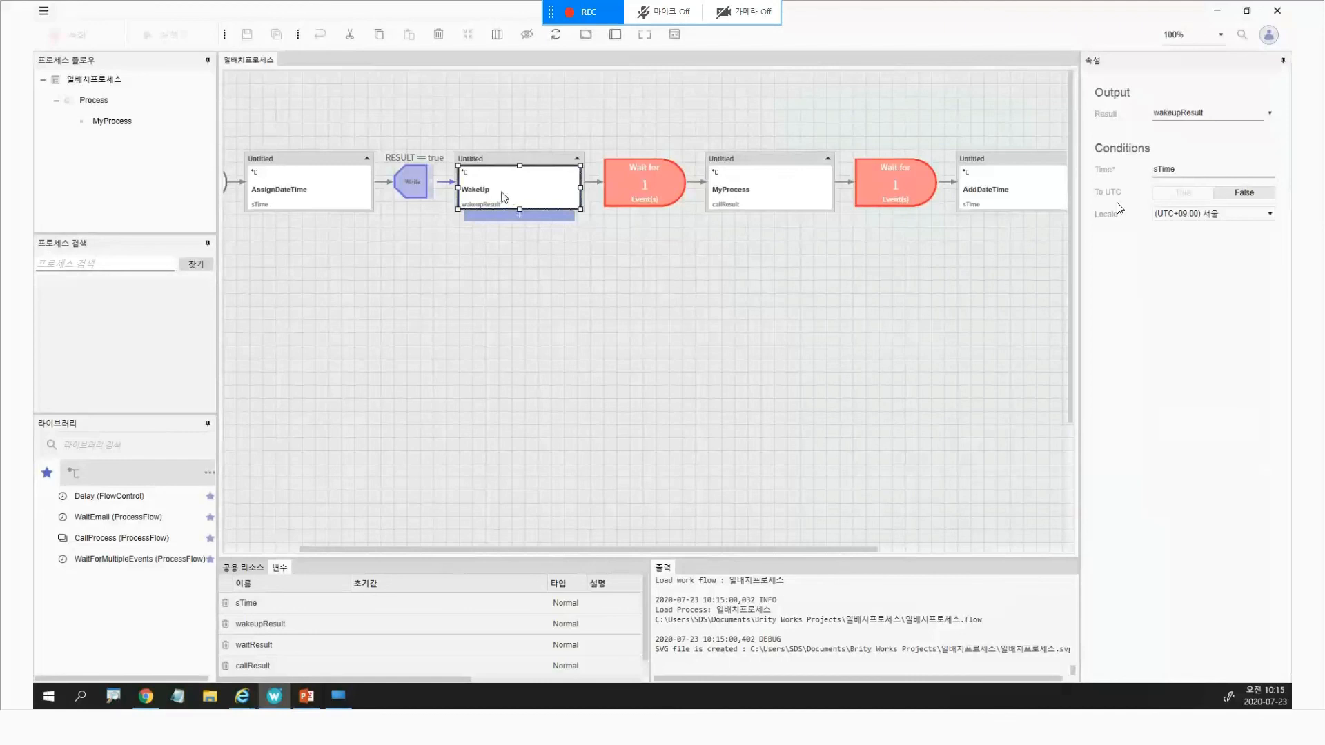
{"action": "left_click", "coordinate": [341, 183]}
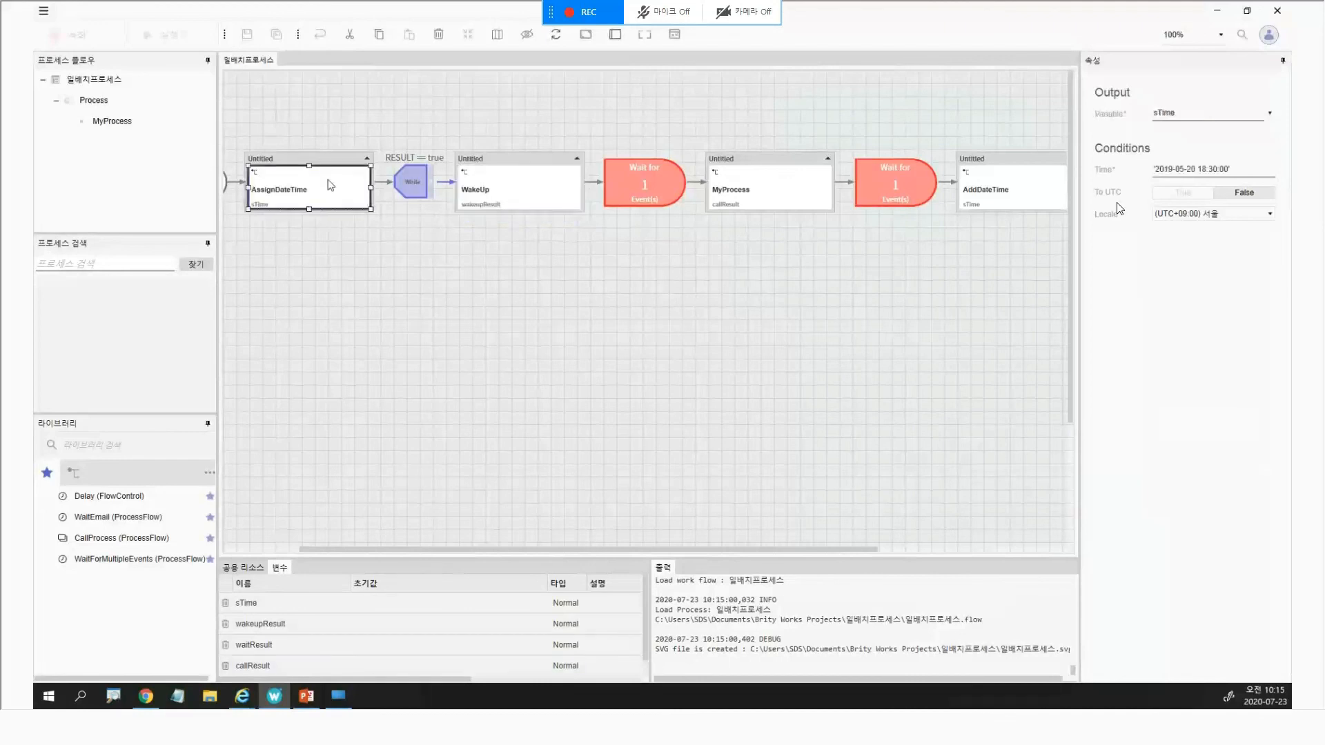
{"action": "left_click", "coordinate": [514, 189]}
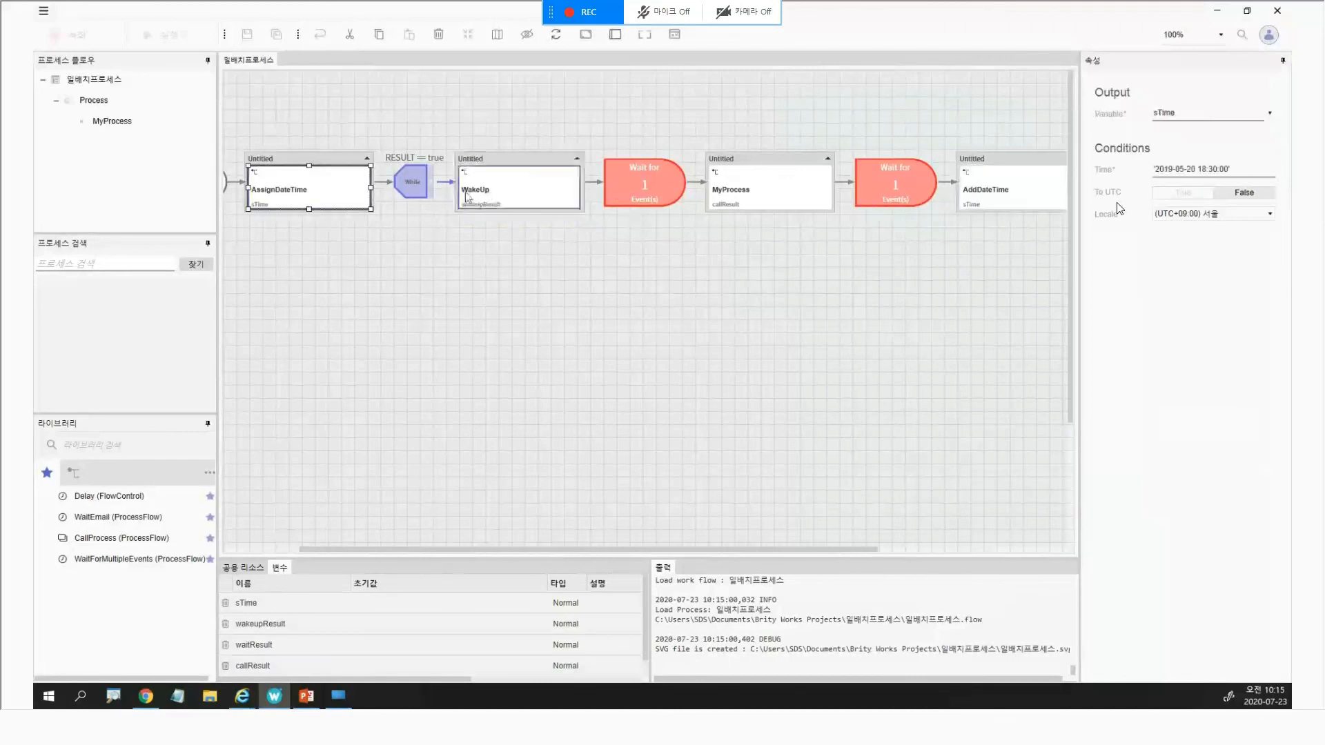
Examine the MyProcess call's properties, the process search area, and the wait block that follows the call.
{"action": "left_click", "coordinate": [775, 195]}
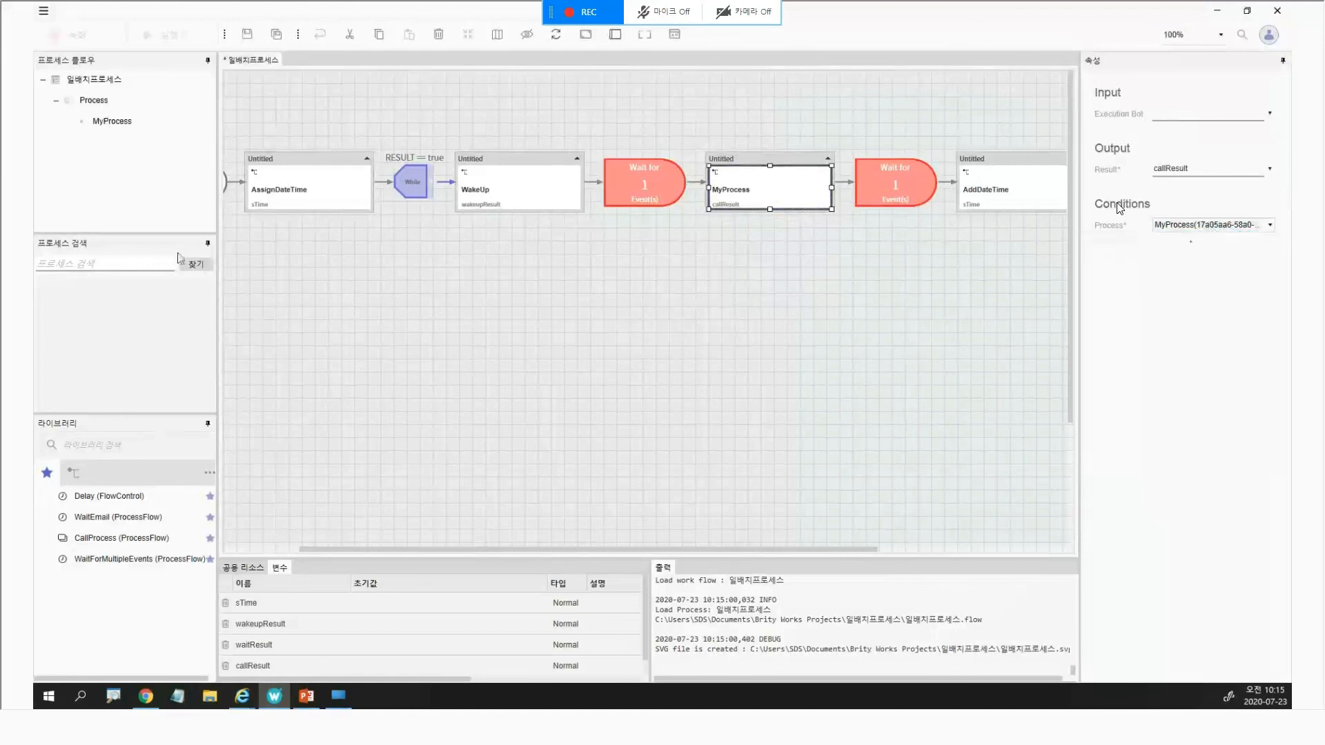
{"action": "left_click", "coordinate": [138, 266]}
{"action": "right_click", "coordinate": [127, 268]}
{"action": "left_click", "coordinate": [69, 505]}
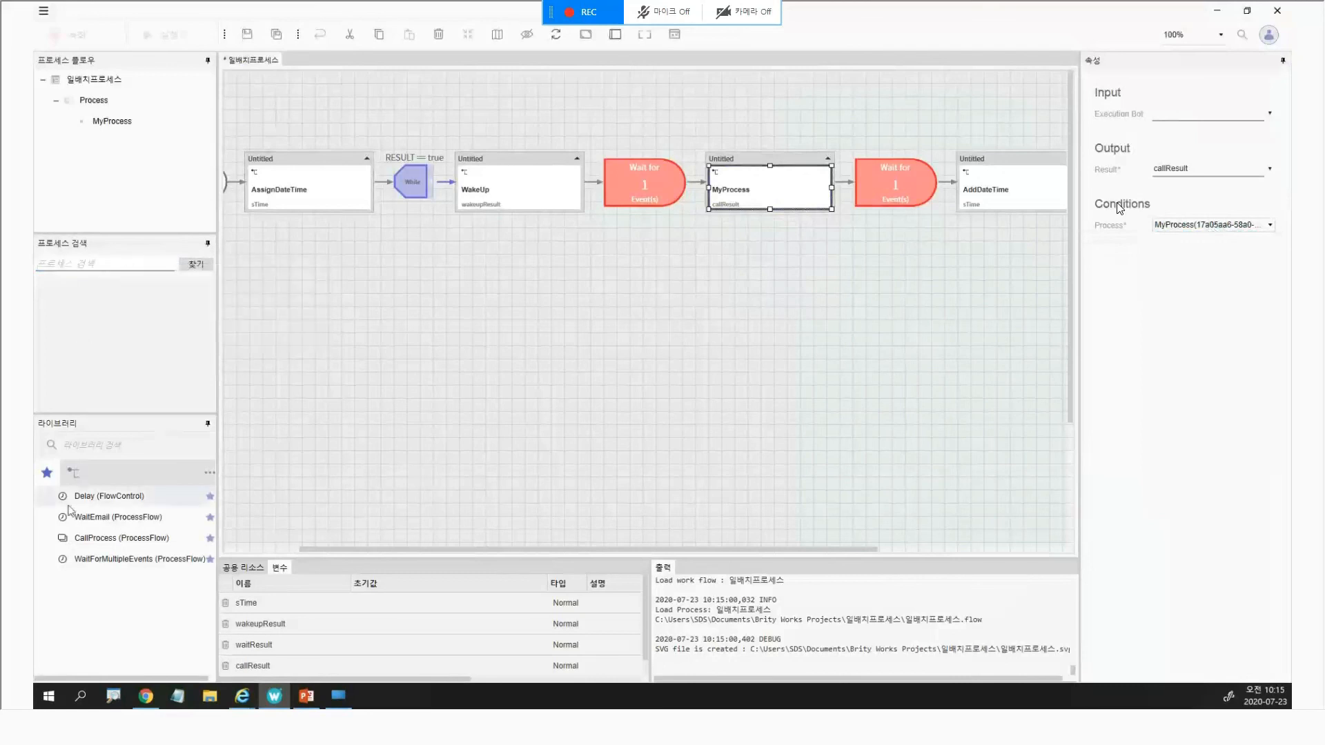
{"action": "right_click", "coordinate": [92, 78]}
{"action": "left_click", "coordinate": [754, 200]}
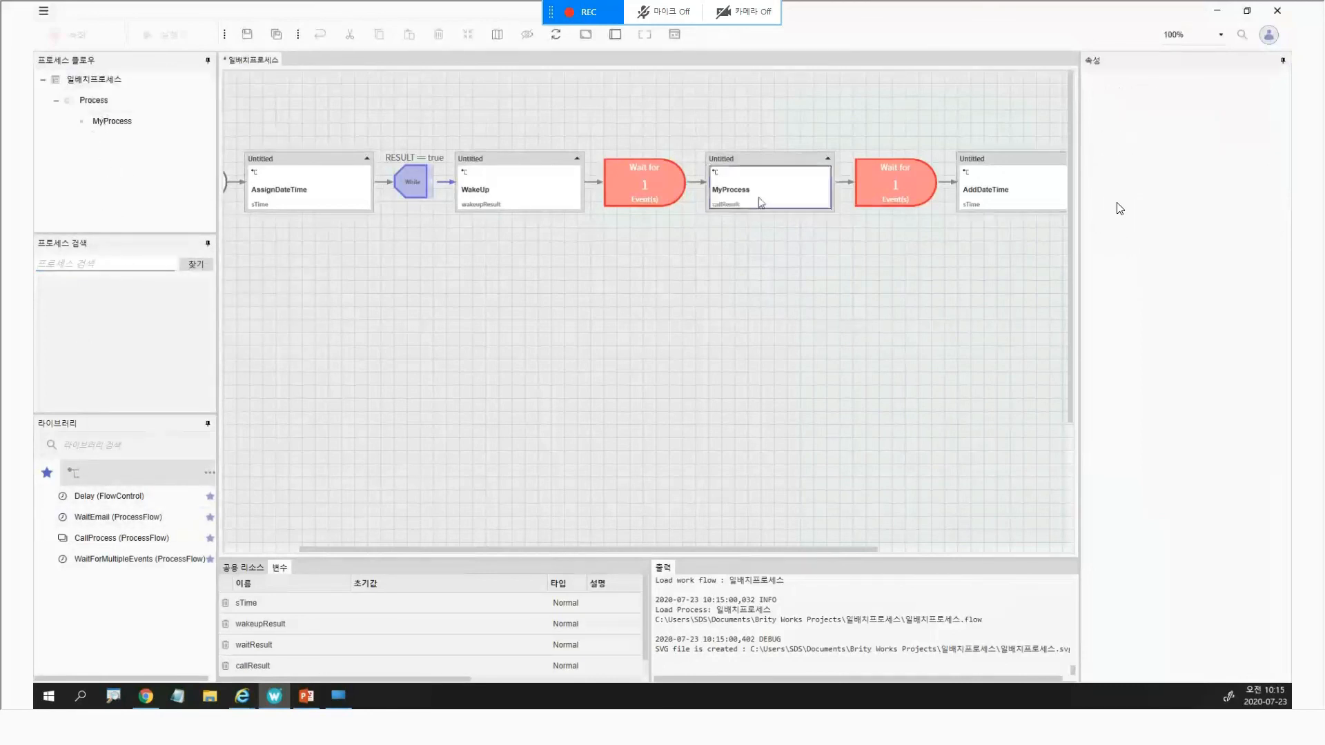
{"action": "left_click", "coordinate": [897, 187]}
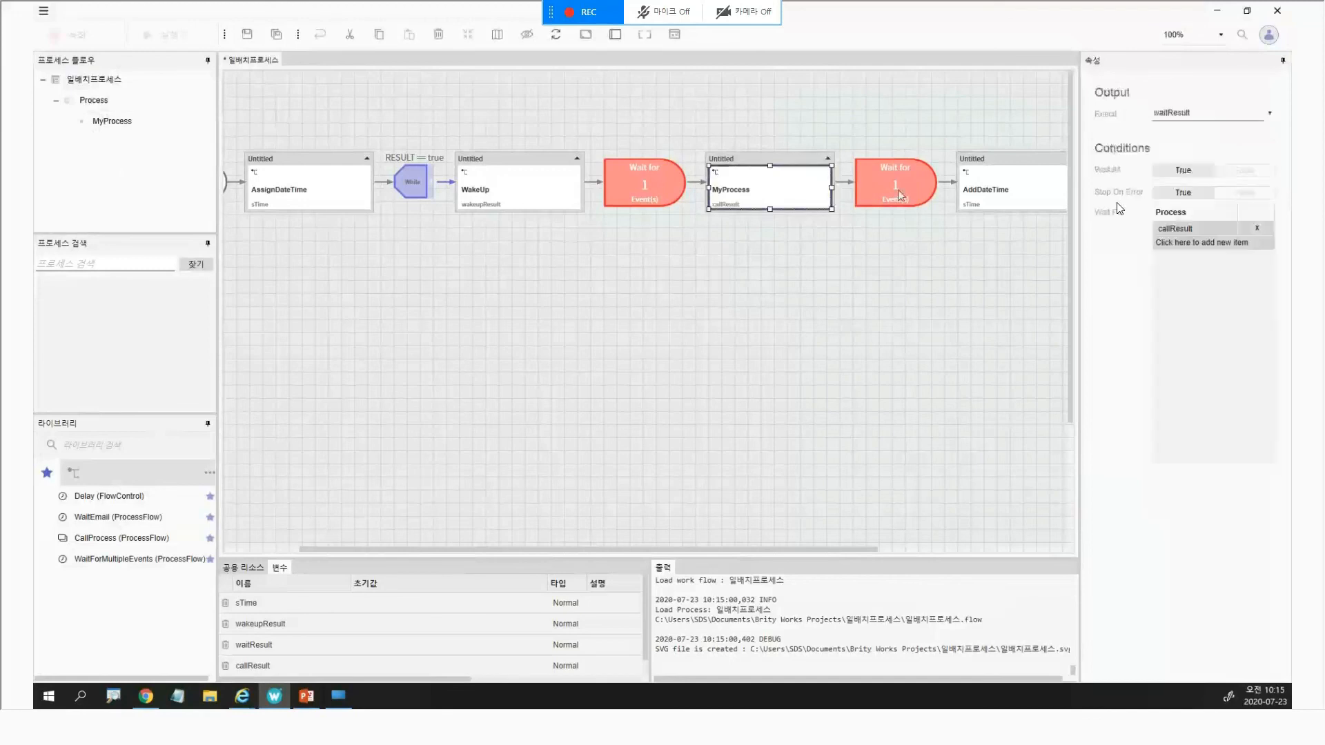
Inspect the AddDateTime block and the closing While block at the end of the flow.
{"action": "left_click_drag", "start_coordinate": [735, 550], "coordinate": [830, 549]}
{"action": "left_click", "coordinate": [869, 196]}
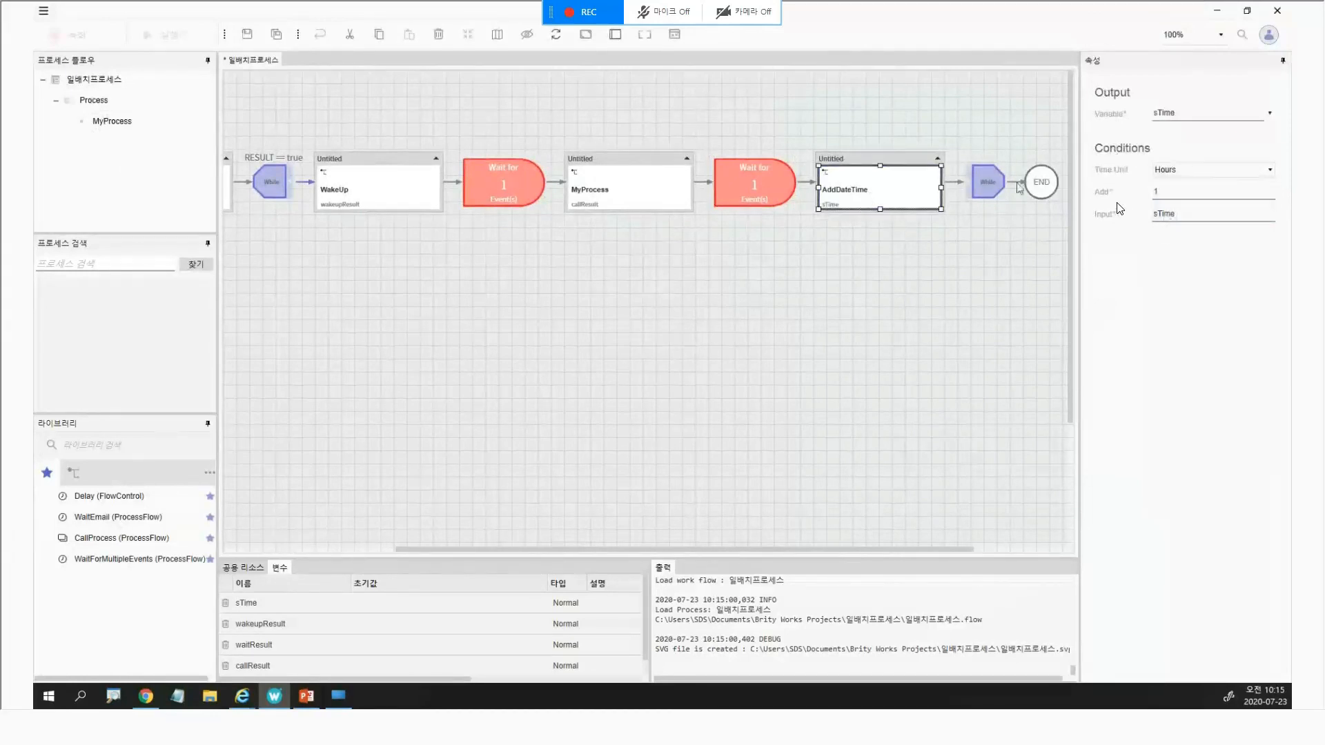
{"action": "left_click", "coordinate": [989, 182]}
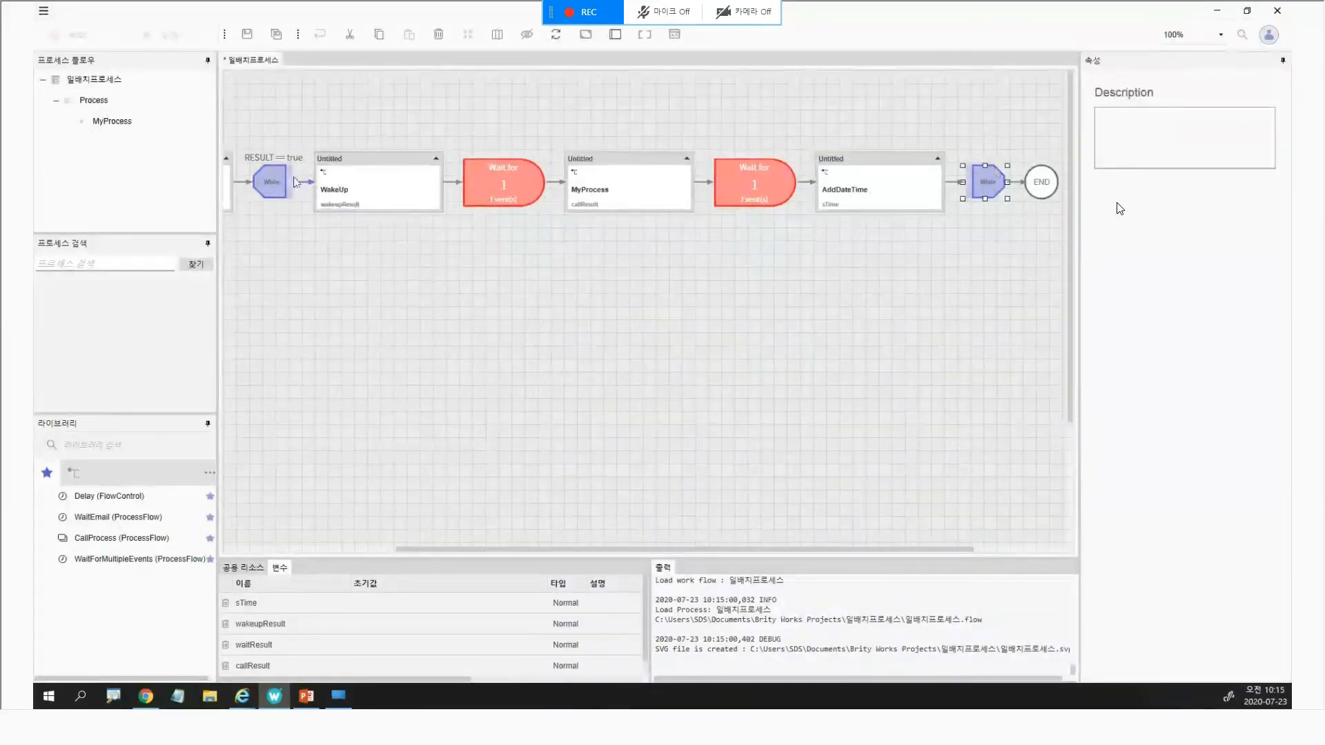
Go through the loop again, reviewing the WakeUp block, the MyProcess call and the wait block after each.
{"action": "left_click", "coordinate": [430, 181]}
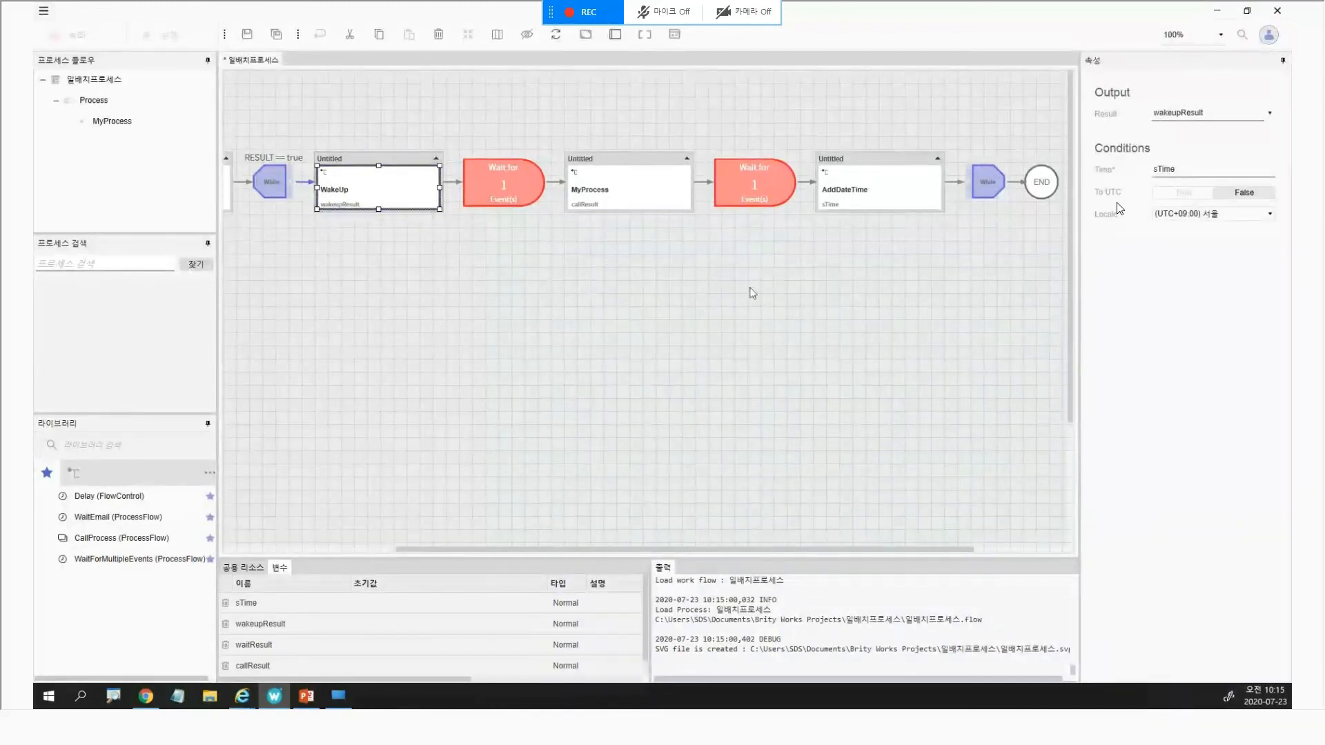
{"action": "left_click", "coordinate": [612, 207]}
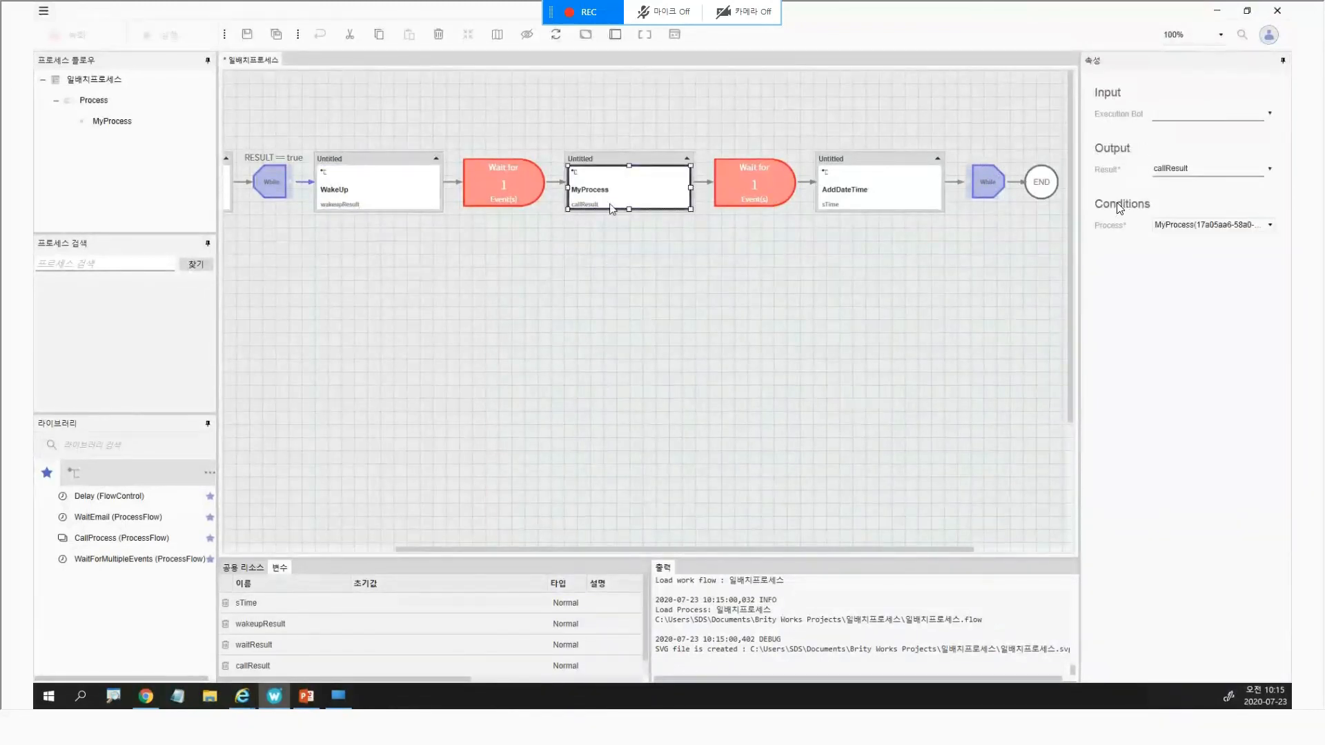
{"action": "left_click", "coordinate": [347, 194]}
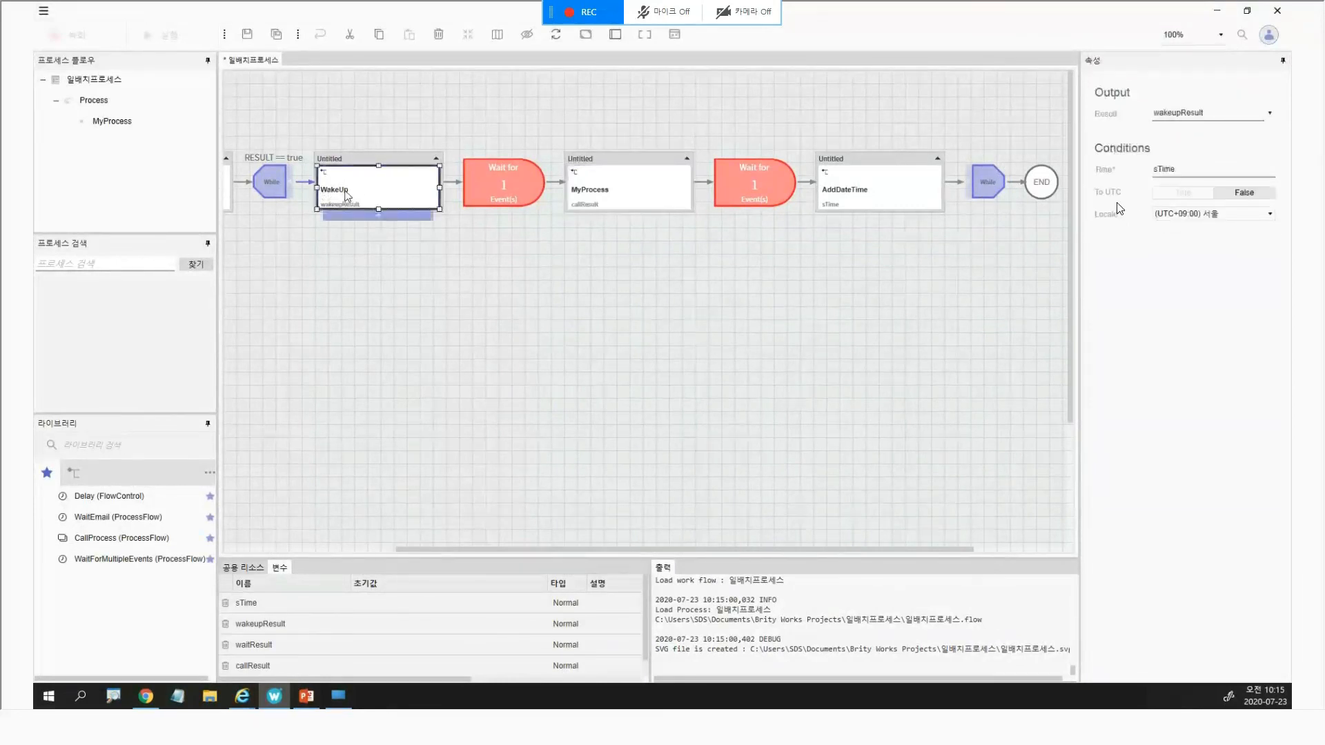
{"action": "left_click", "coordinate": [516, 193]}
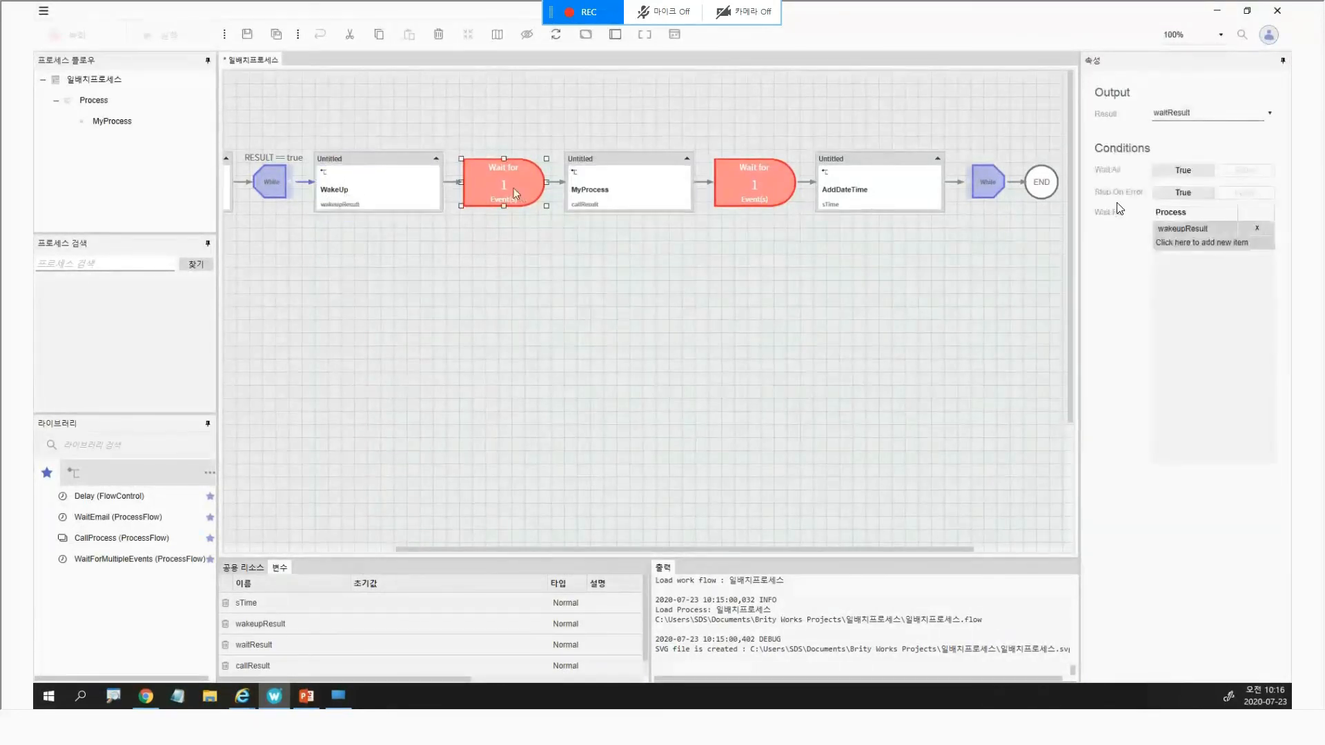
{"action": "left_click", "coordinate": [625, 189]}
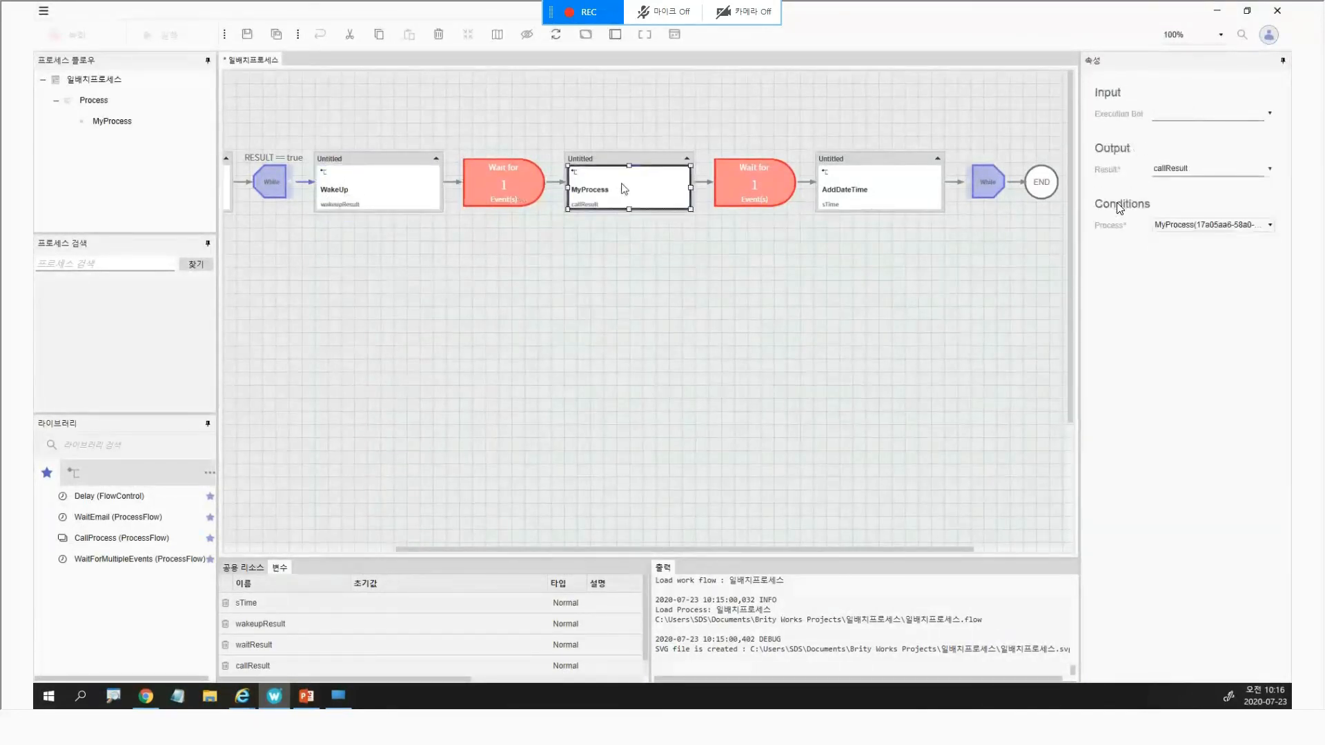
{"action": "left_click", "coordinate": [771, 184]}
Check the AddDateTime block's available time units, keep Hours selected, and review its add amount and input variable.
{"action": "left_click", "coordinate": [868, 190]}
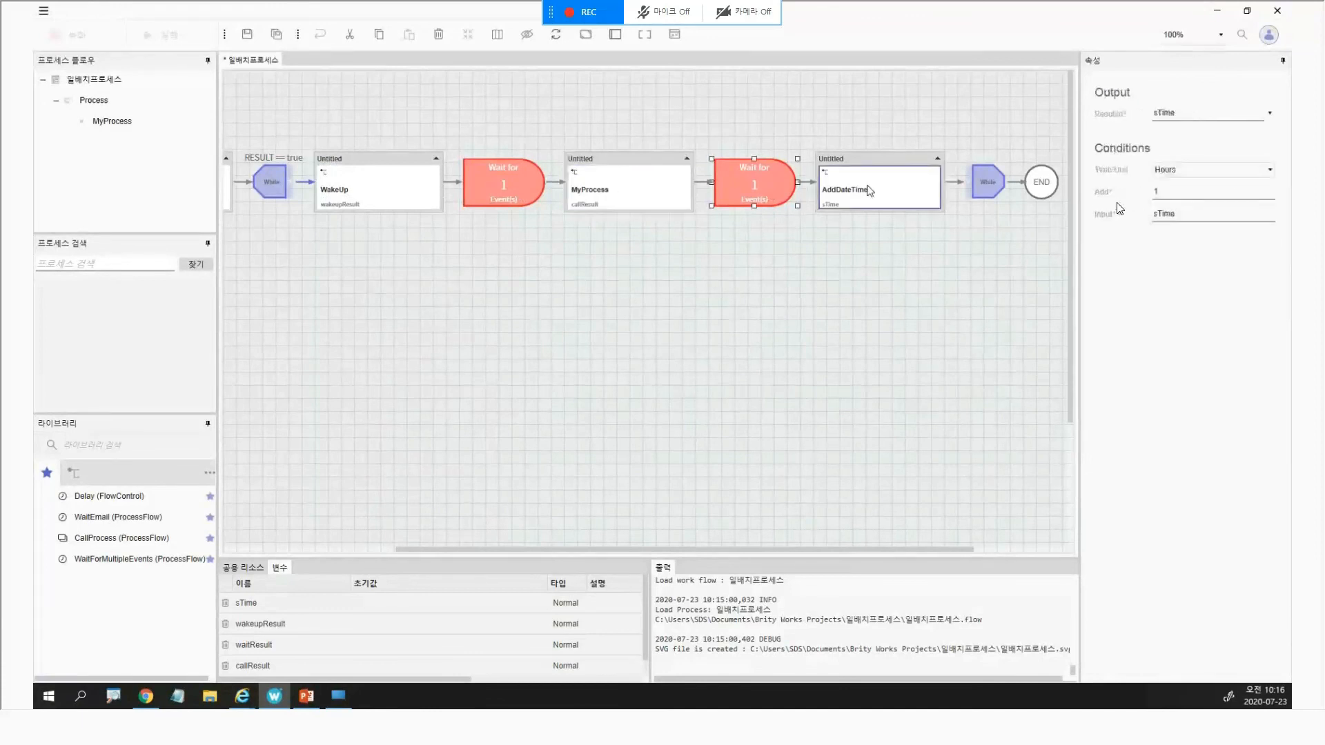
{"action": "left_click", "coordinate": [1188, 171]}
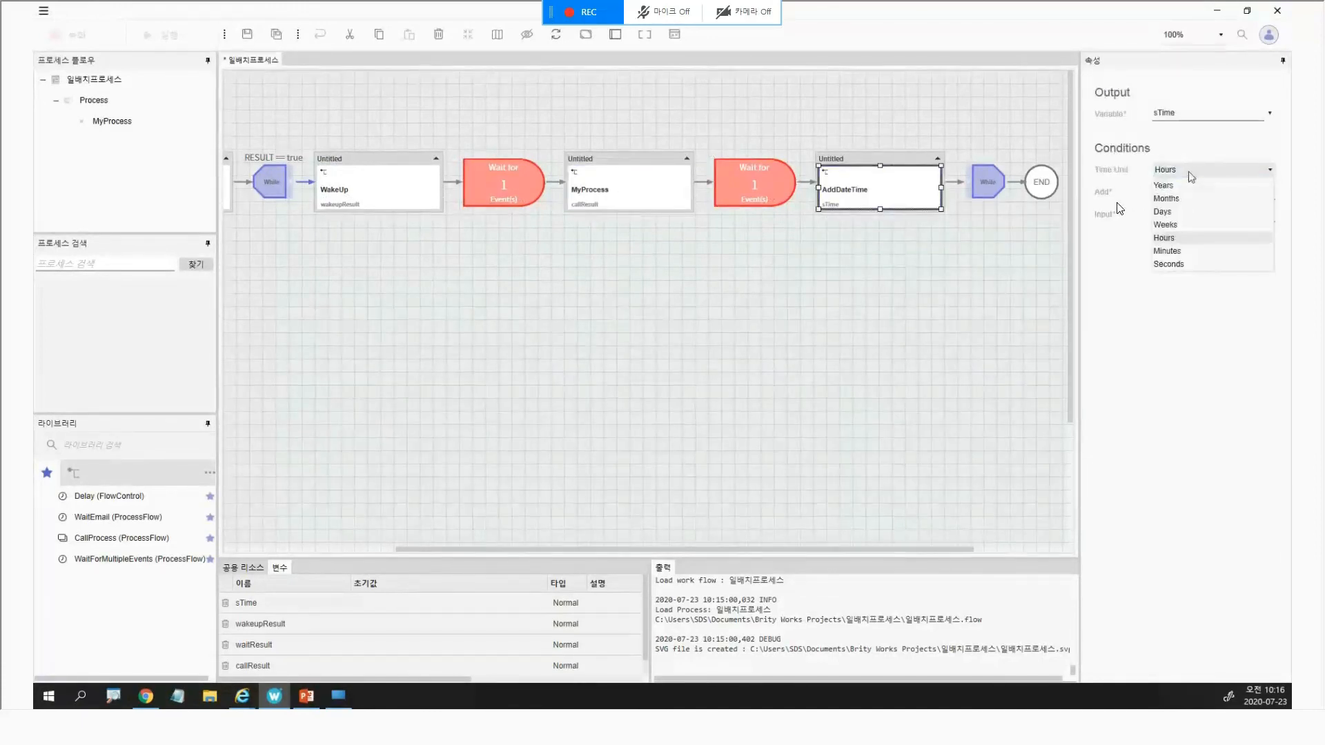
{"action": "left_click", "coordinate": [1166, 237]}
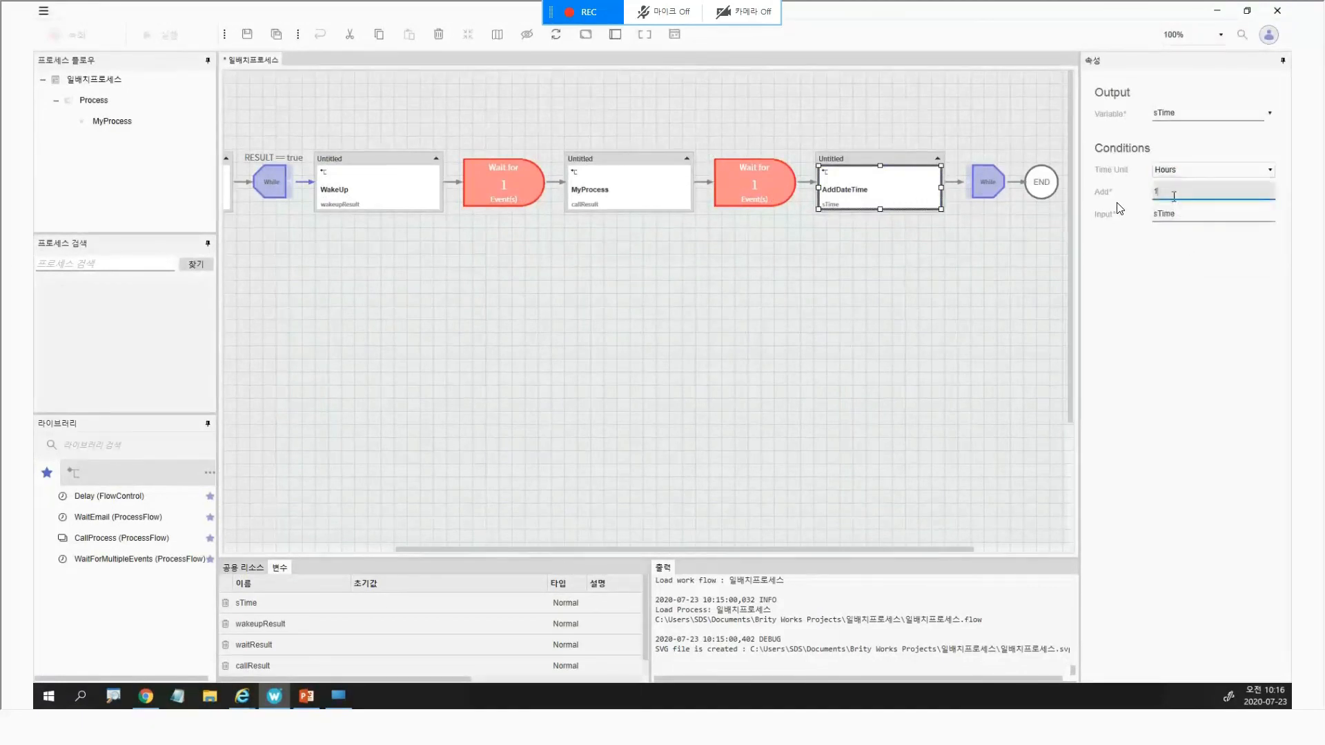
{"action": "left_click", "coordinate": [1200, 214]}
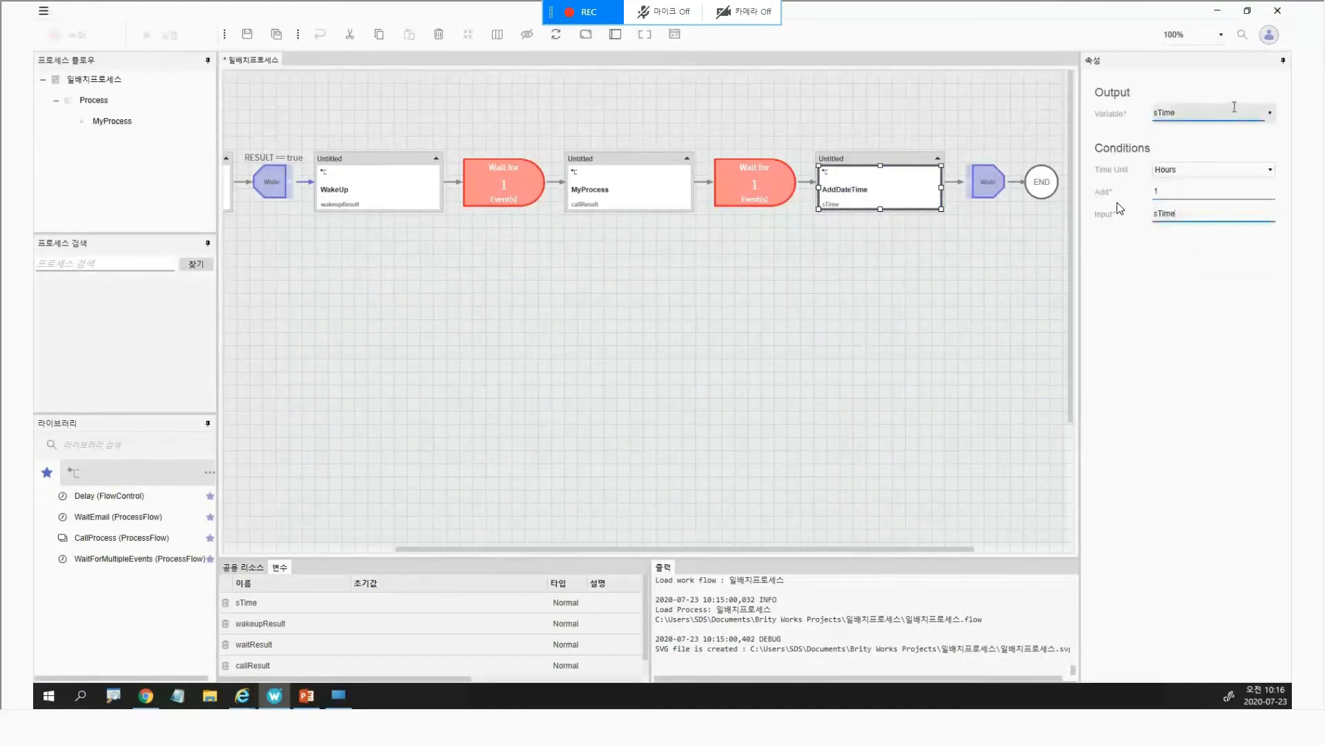
Review the WakeUp block's time condition and result variable, and point out the MyProcess call that follows it.
{"action": "left_click", "coordinate": [378, 185]}
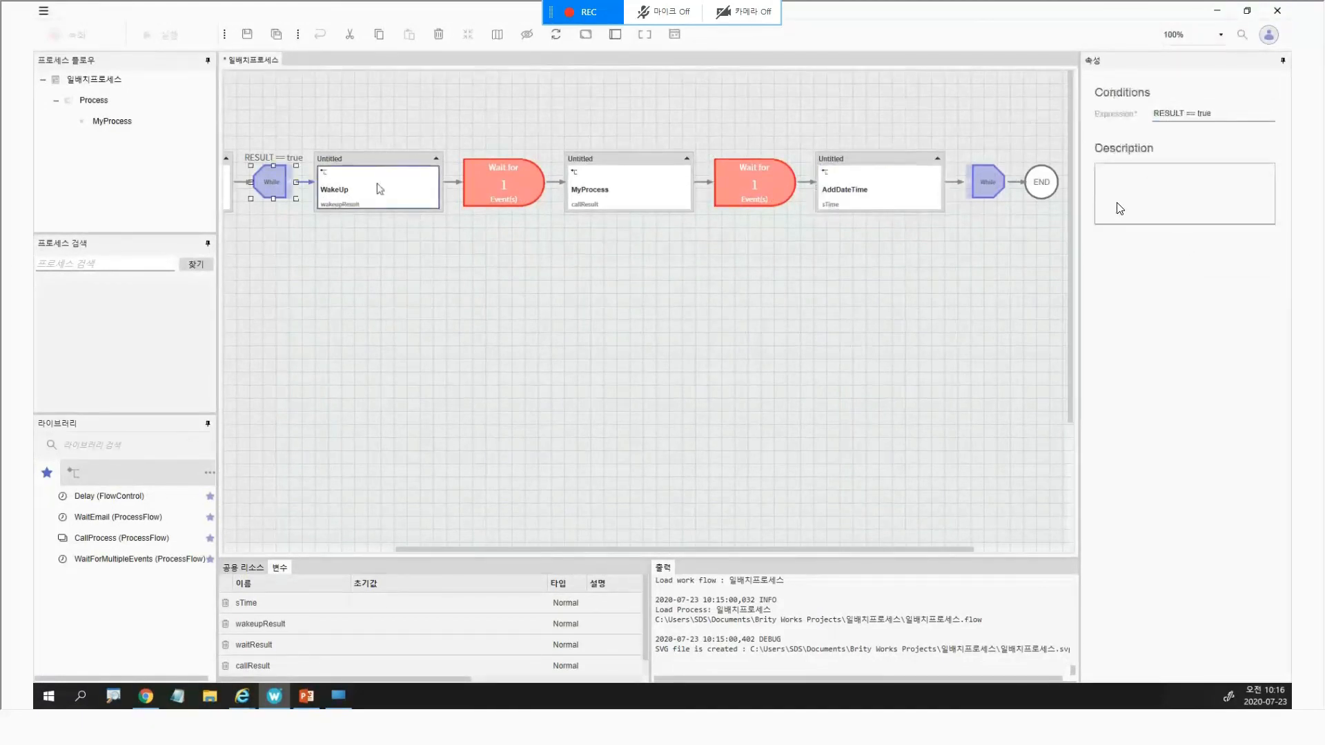
{"action": "left_click", "coordinate": [1209, 166]}
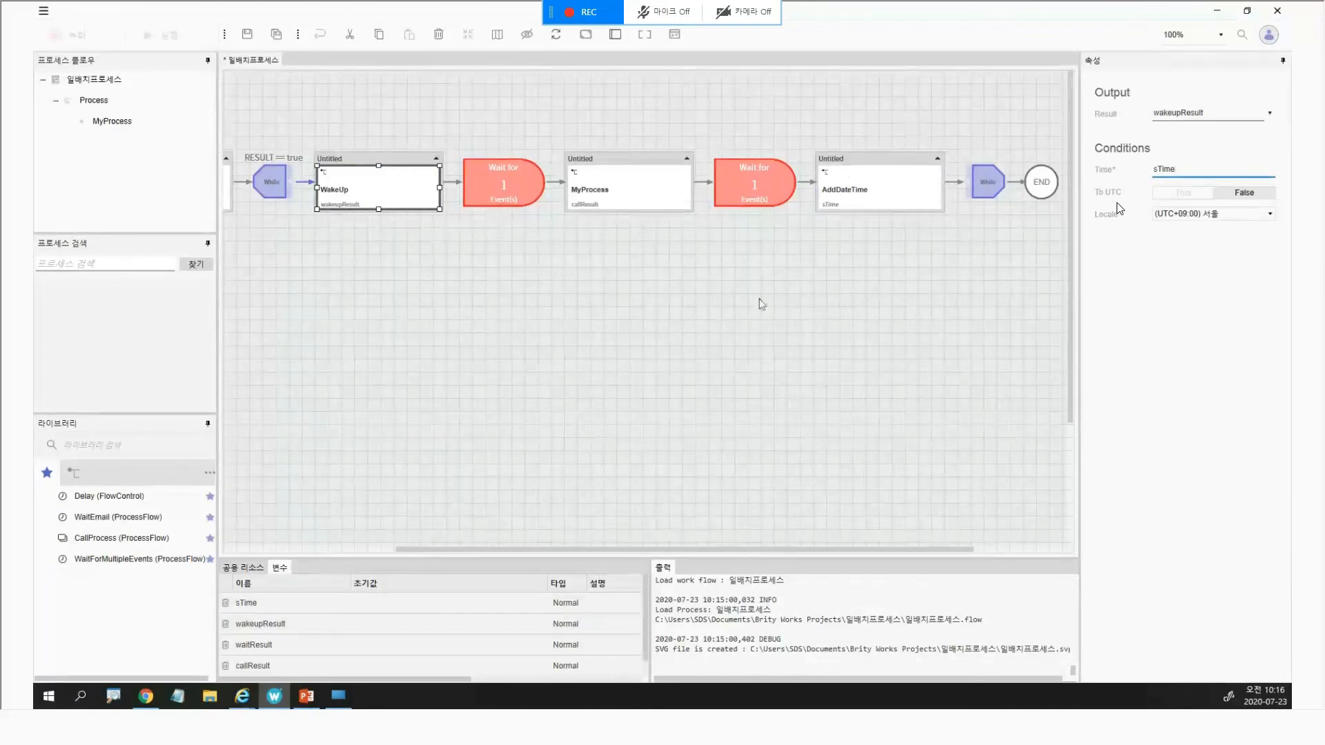
{"action": "left_click", "coordinate": [586, 319]}
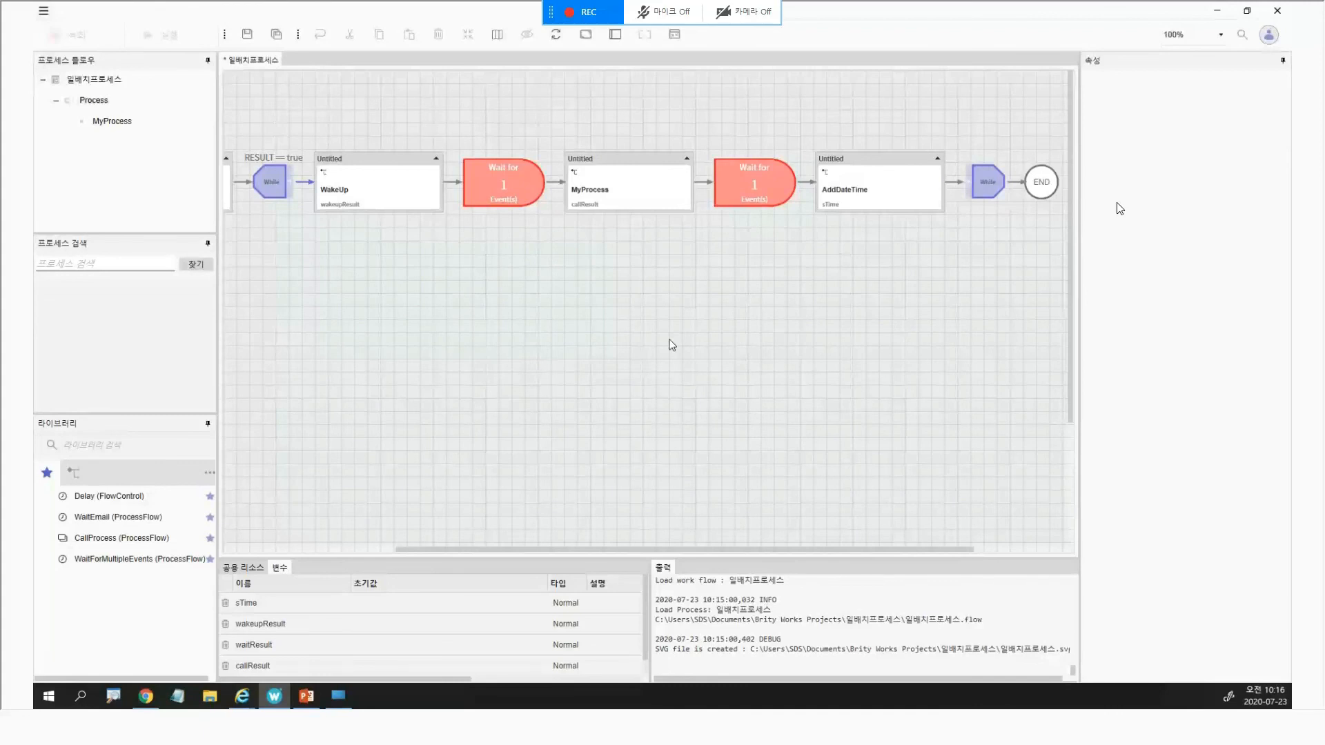
{"action": "left_click", "coordinate": [634, 201]}
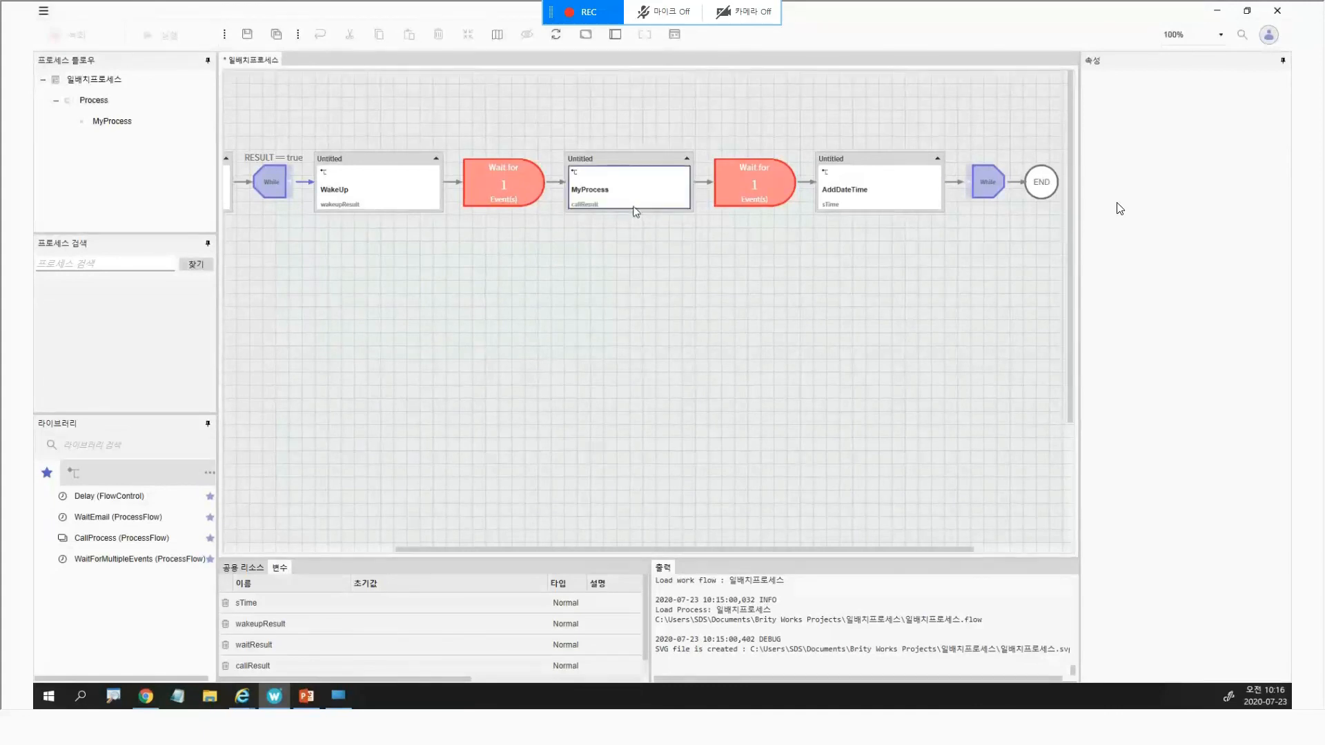
{"action": "left_click", "coordinate": [592, 298]}
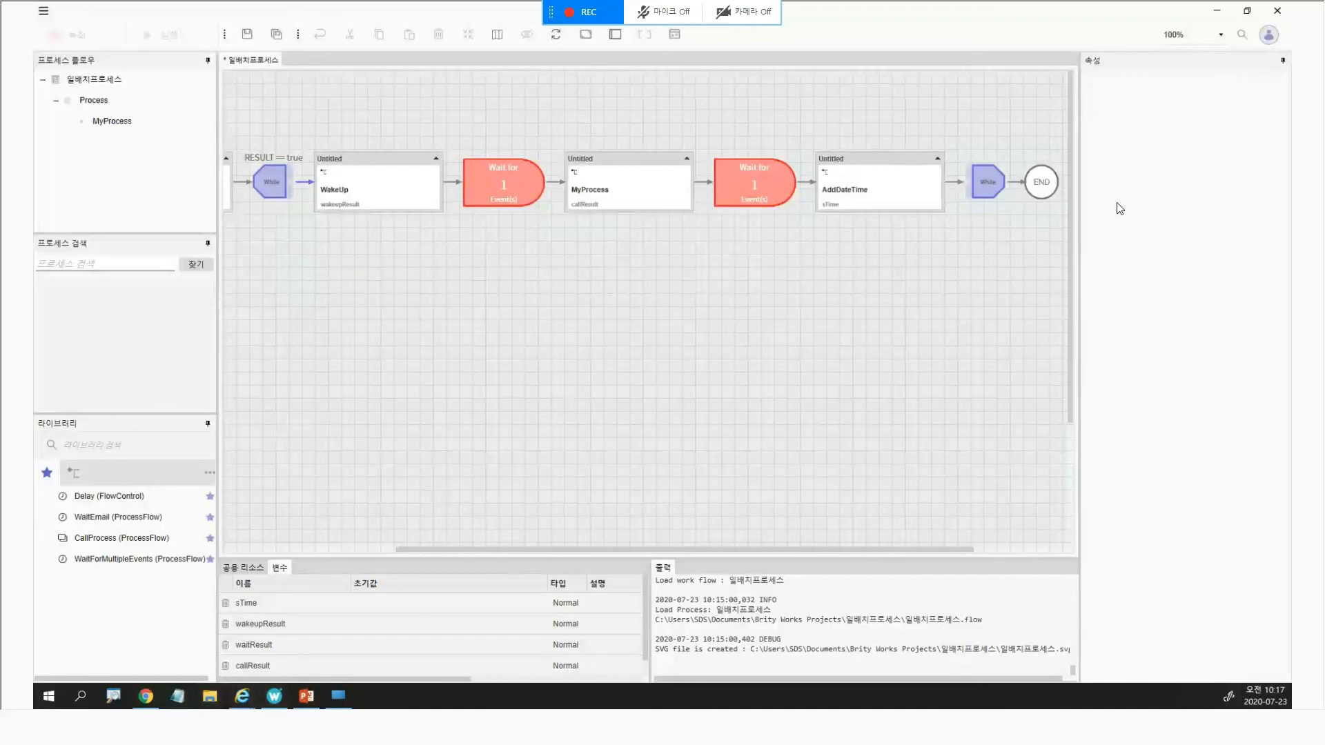
Open the licence settings, examine the designer ID, licence key and server domain, and close them without deactivating the licence.
{"action": "left_click", "coordinate": [43, 10]}
{"action": "mouse_move", "coordinate": [82, 312]}
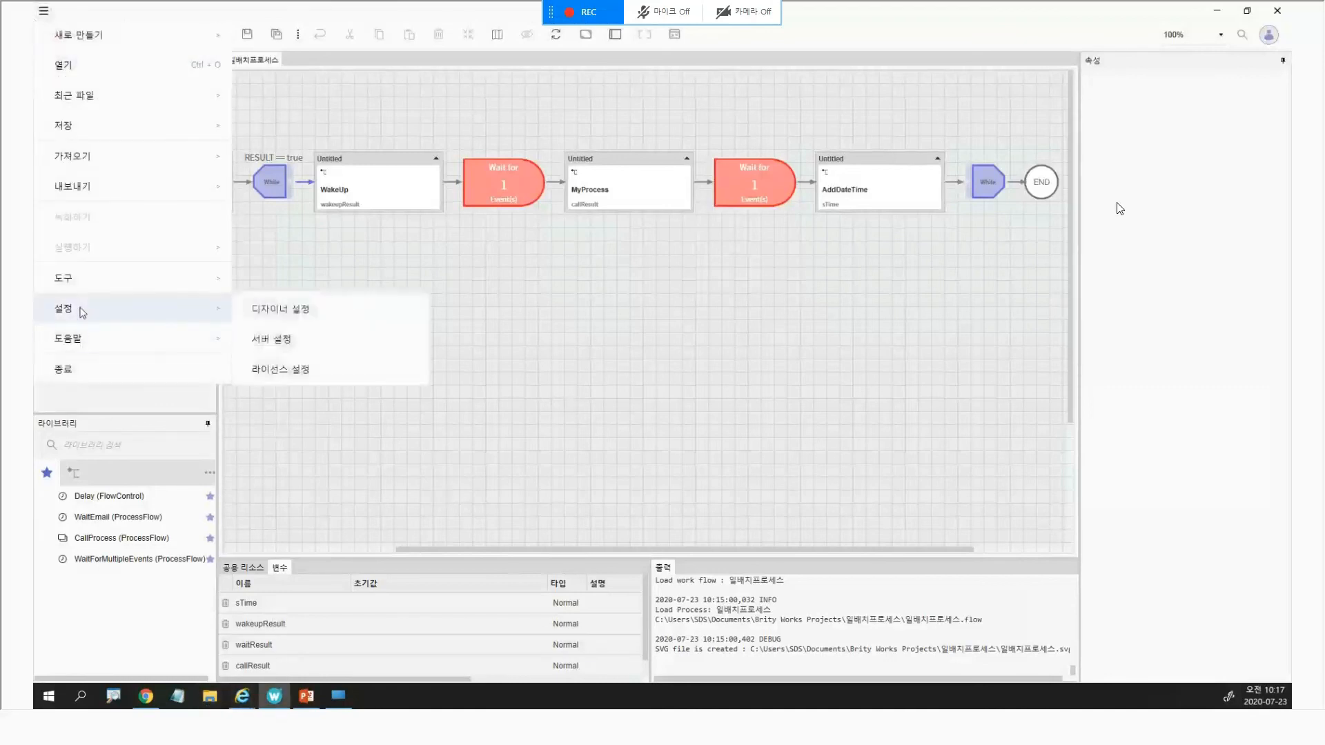
{"action": "left_click", "coordinate": [304, 369]}
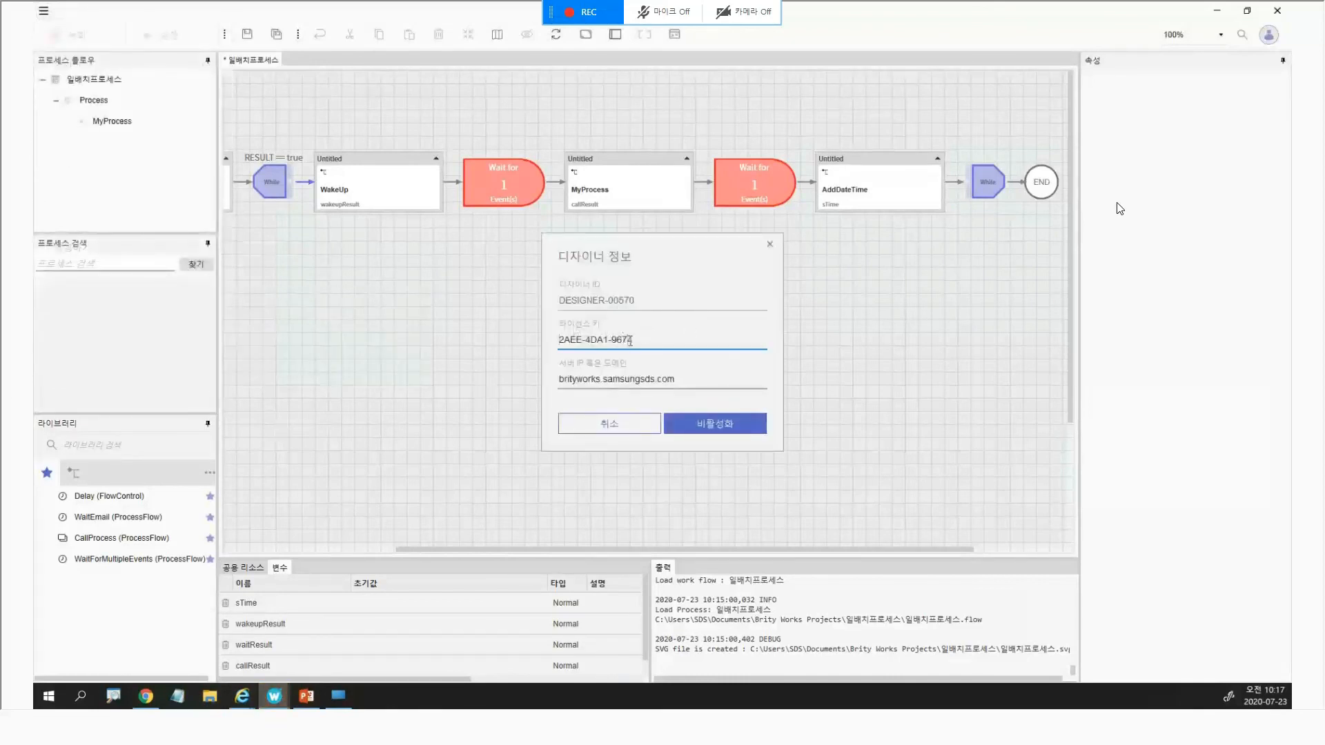
{"action": "left_click_drag", "start_coordinate": [631, 340], "coordinate": [545, 341]}
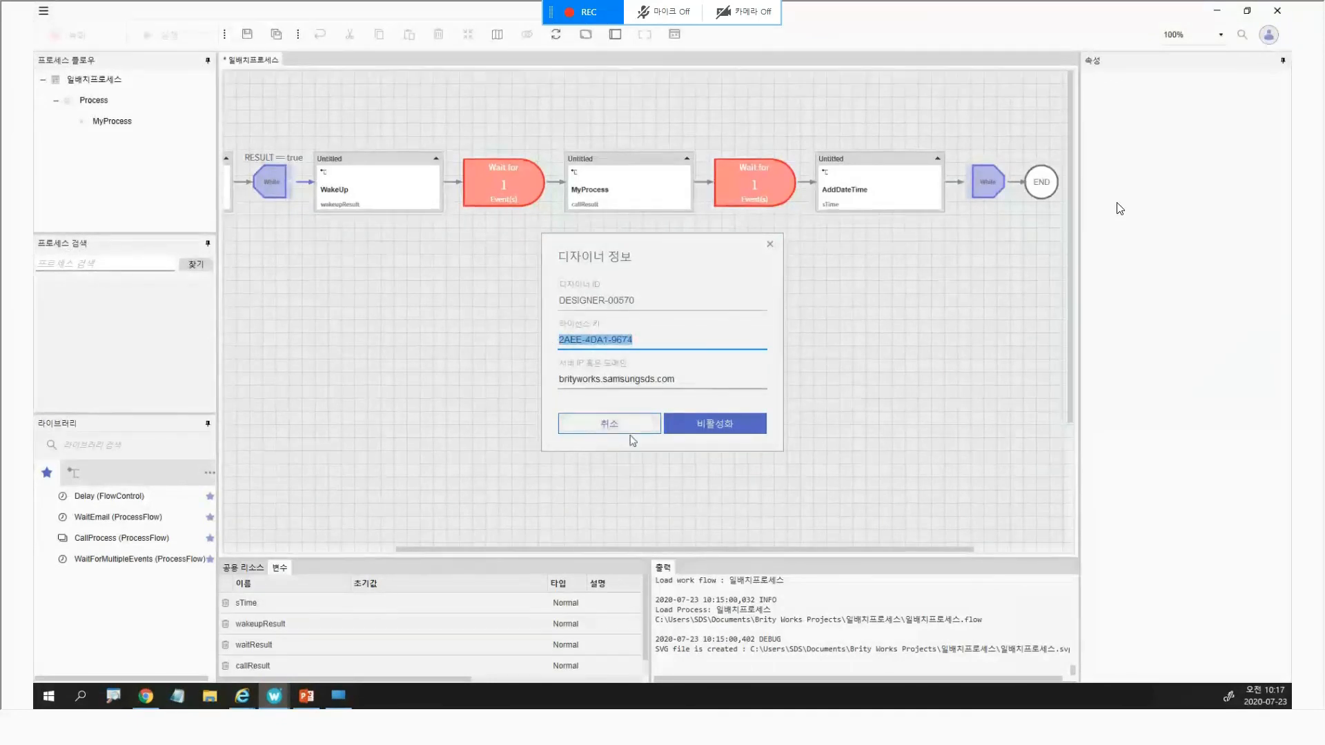
{"action": "left_click", "coordinate": [651, 359]}
{"action": "left_click", "coordinate": [634, 431]}
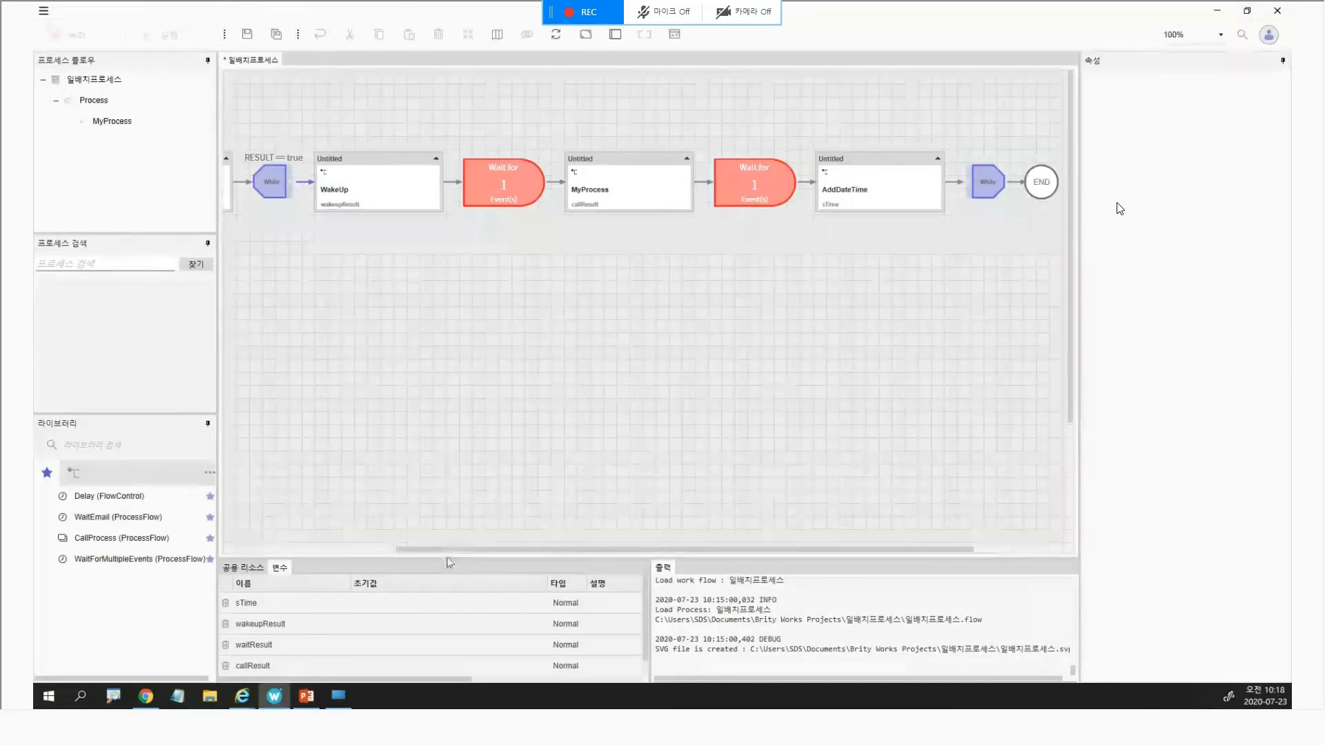
{"action": "left_click_drag", "start_coordinate": [448, 552], "coordinate": [355, 530]}
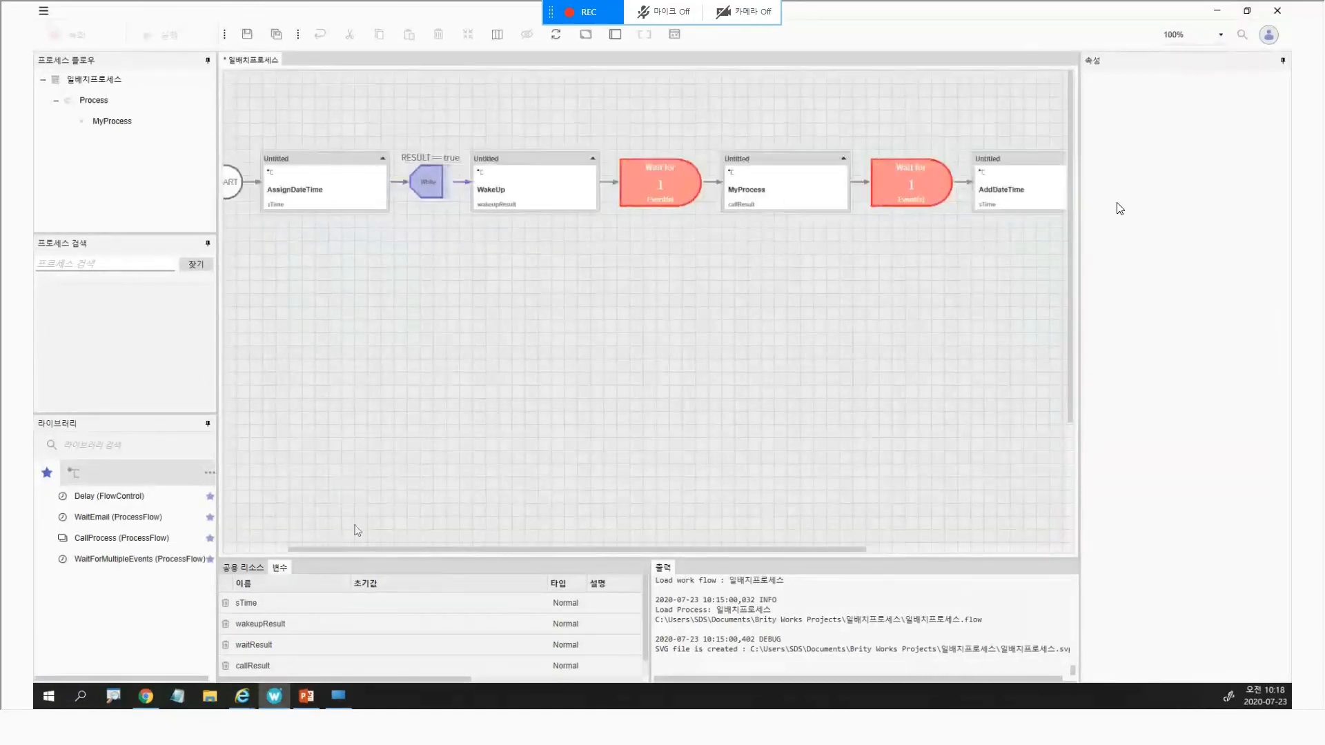